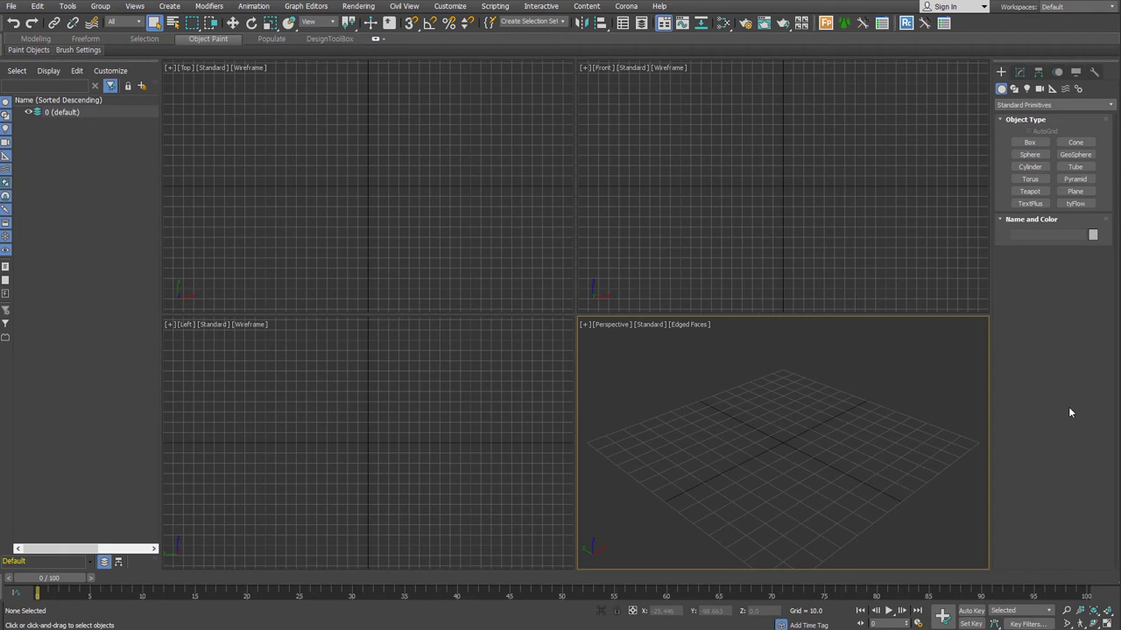
Draw a 16000 by 8000 plane with 4 length segments and 1 width segment
{"action": "left_click", "coordinate": [1075, 191]}
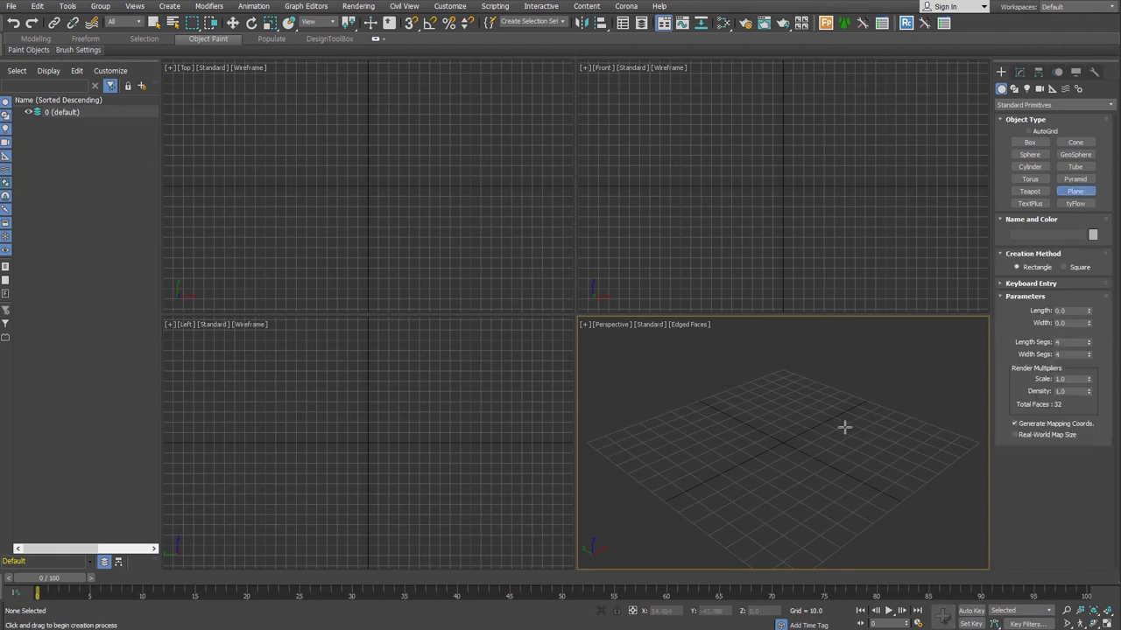
{"action": "left_click_drag", "start_coordinate": [741, 378], "coordinate": [883, 575]}
{"action": "type", "text": "16000"}
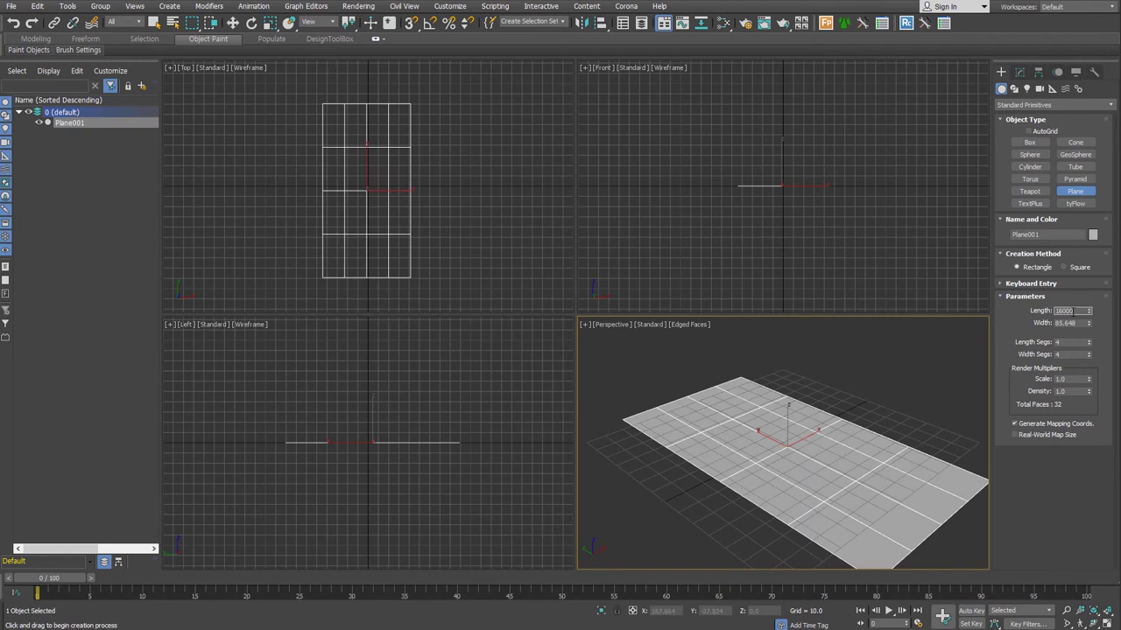
{"action": "key", "text": "Tab"}
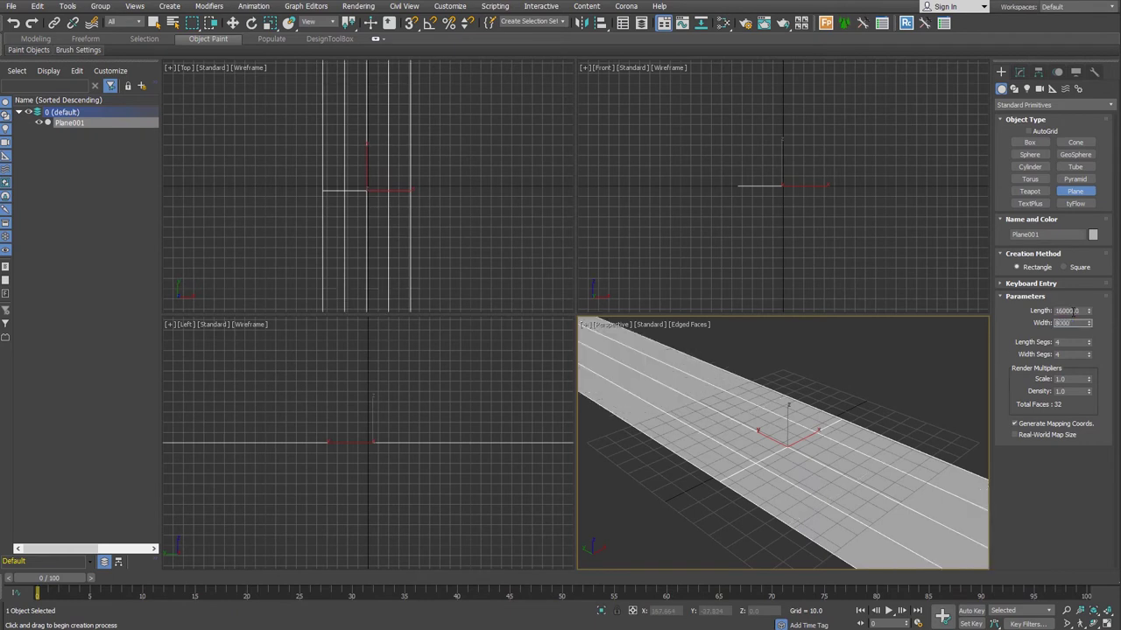
{"action": "key", "text": "Return"}
{"action": "right_click", "coordinate": [1089, 342]}
{"action": "right_click", "coordinate": [1089, 355]}
{"action": "key", "text": "z"}
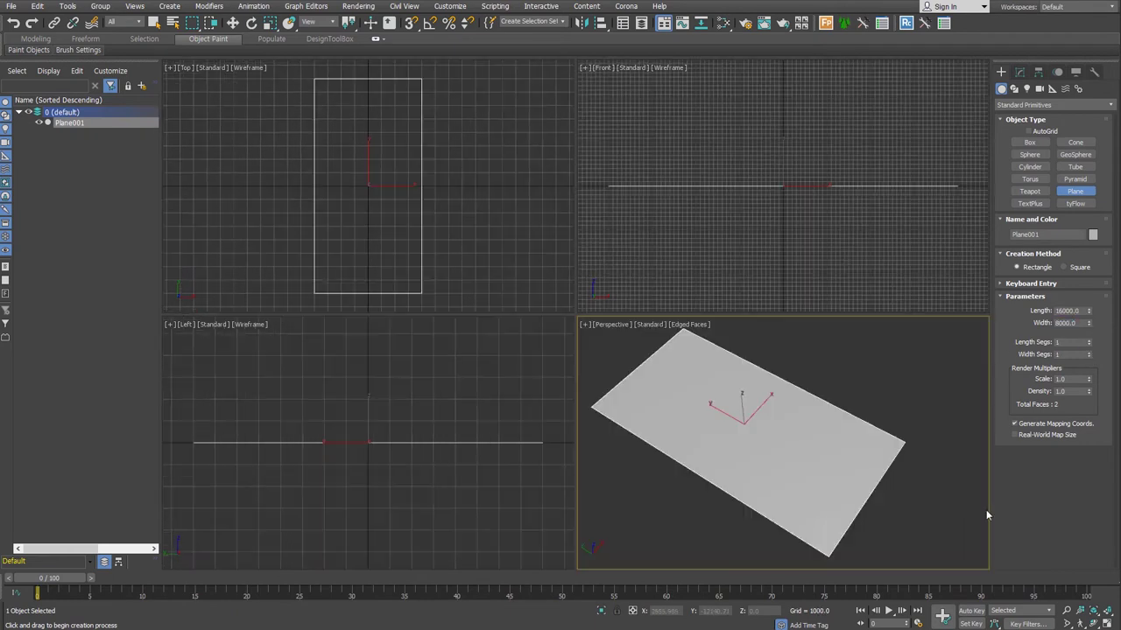
{"action": "double_click", "coordinate": [1072, 343]}
{"action": "key", "text": "Return"}
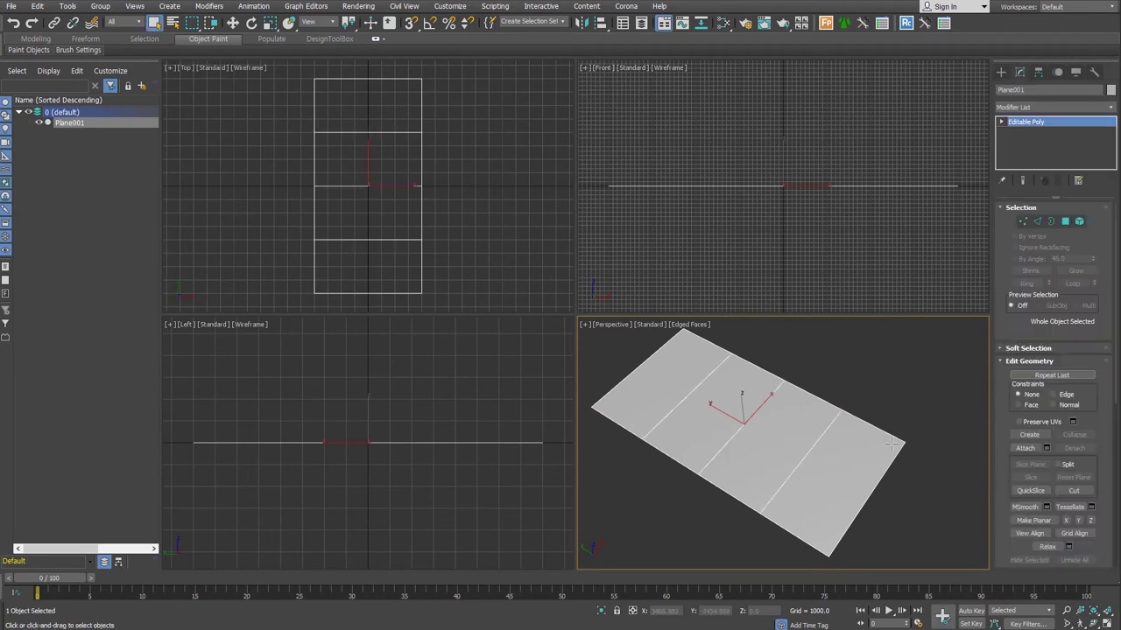
Maximize the perspective view, switch it to orthographic and hide the grid
{"action": "key", "text": "alt+w"}
{"action": "scroll", "coordinate": [744, 350], "scroll_direction": "down", "scroll_amount": 5}
{"action": "scroll", "coordinate": [804, 365], "scroll_direction": "up", "scroll_amount": 3}
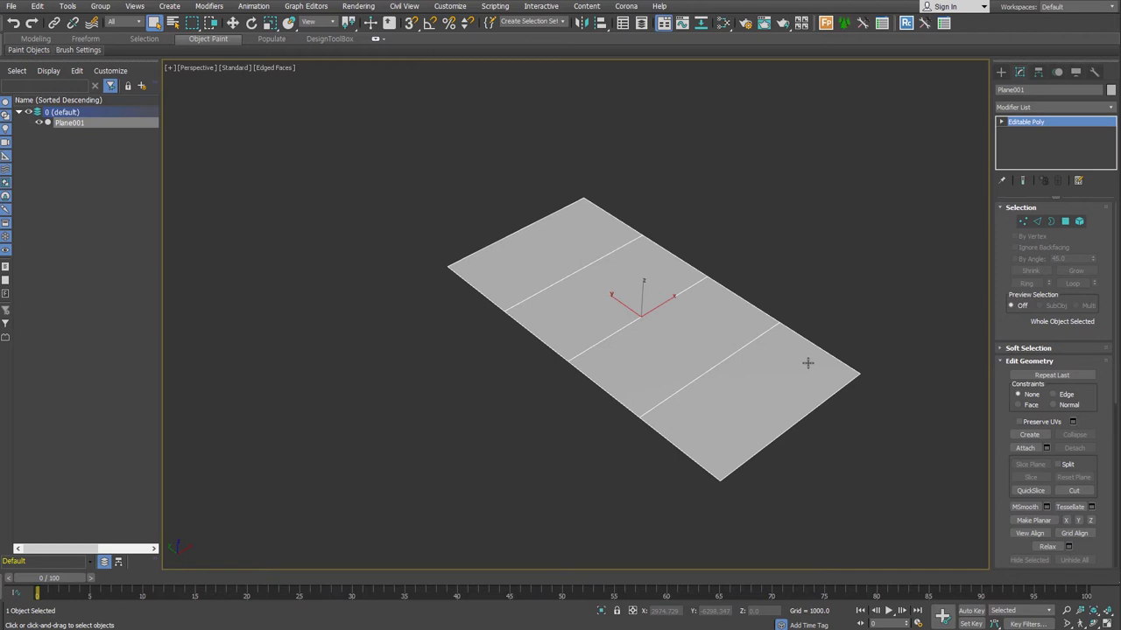
{"action": "key", "text": "u"}
{"action": "key", "text": "g"}
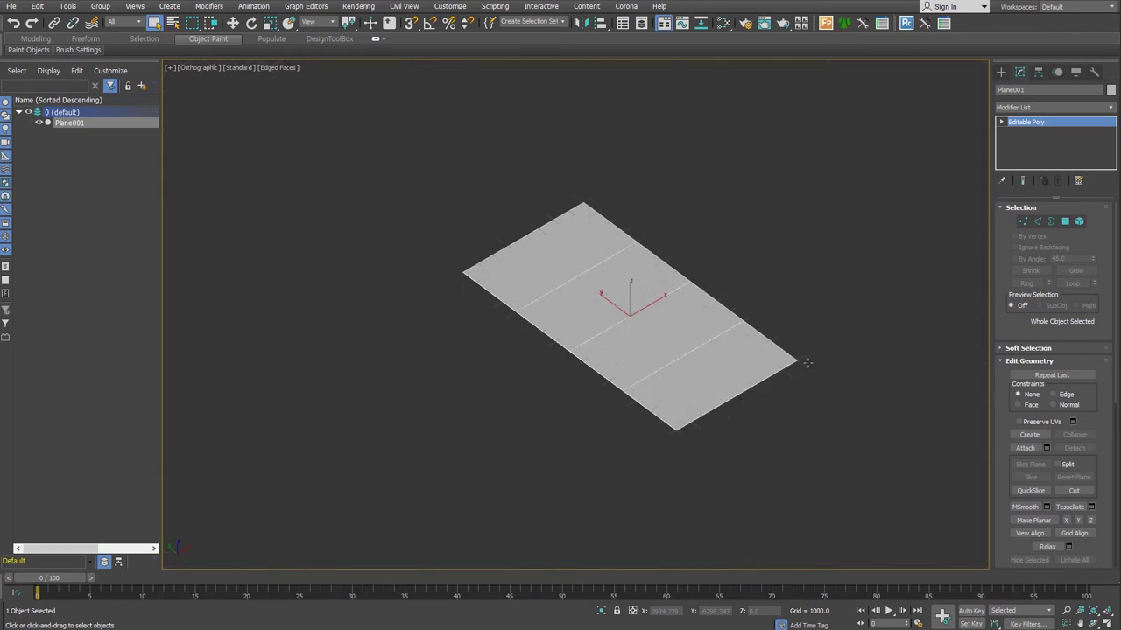
{"action": "scroll", "coordinate": [688, 369], "scroll_direction": "up", "scroll_amount": 2}
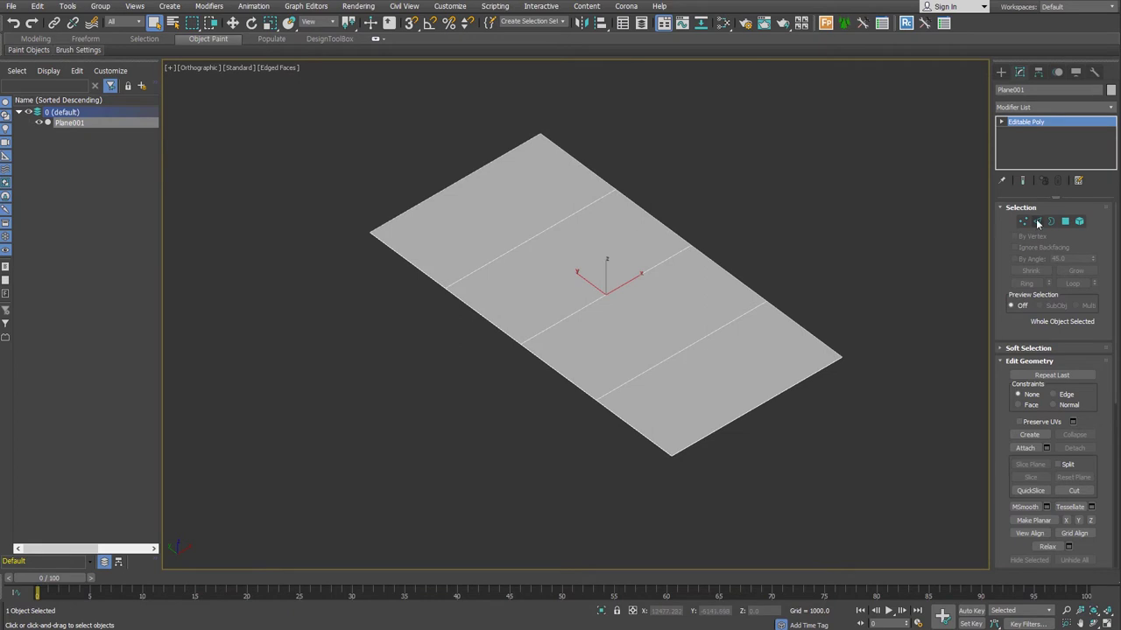
Select the plane's end edge and Shift-drag it out to add a fifth section
{"action": "left_click", "coordinate": [1036, 221]}
{"action": "left_click_drag", "start_coordinate": [816, 432], "coordinate": [745, 385]}
{"action": "middle_click_drag", "start_coordinate": [768, 411], "coordinate": [761, 406]}
{"action": "scroll", "coordinate": [762, 406], "scroll_direction": "down", "scroll_amount": 2}
{"action": "key", "text": "w"}
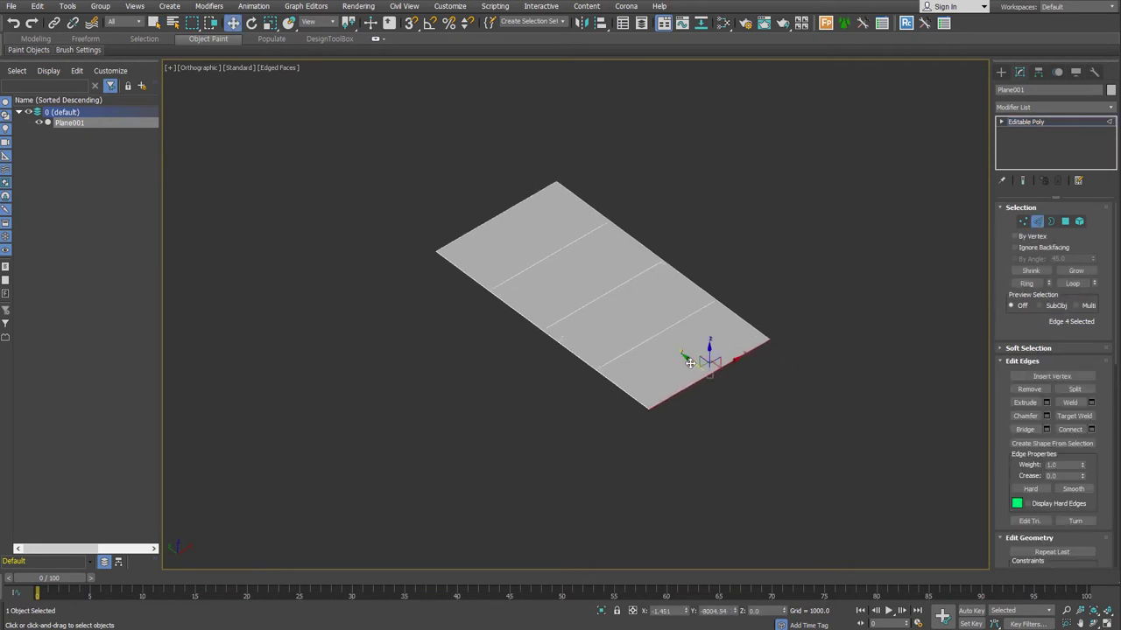
{"action": "left_click_drag", "start_coordinate": [681, 352], "coordinate": [910, 508], "text": "shift"}
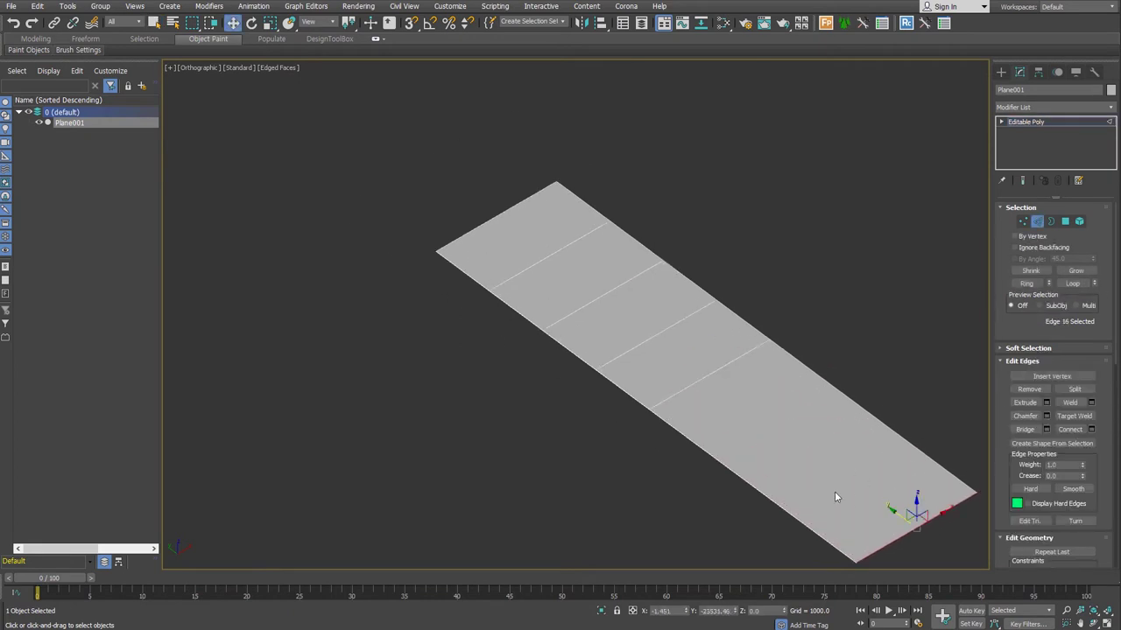
{"action": "left_click", "coordinate": [1036, 222]}
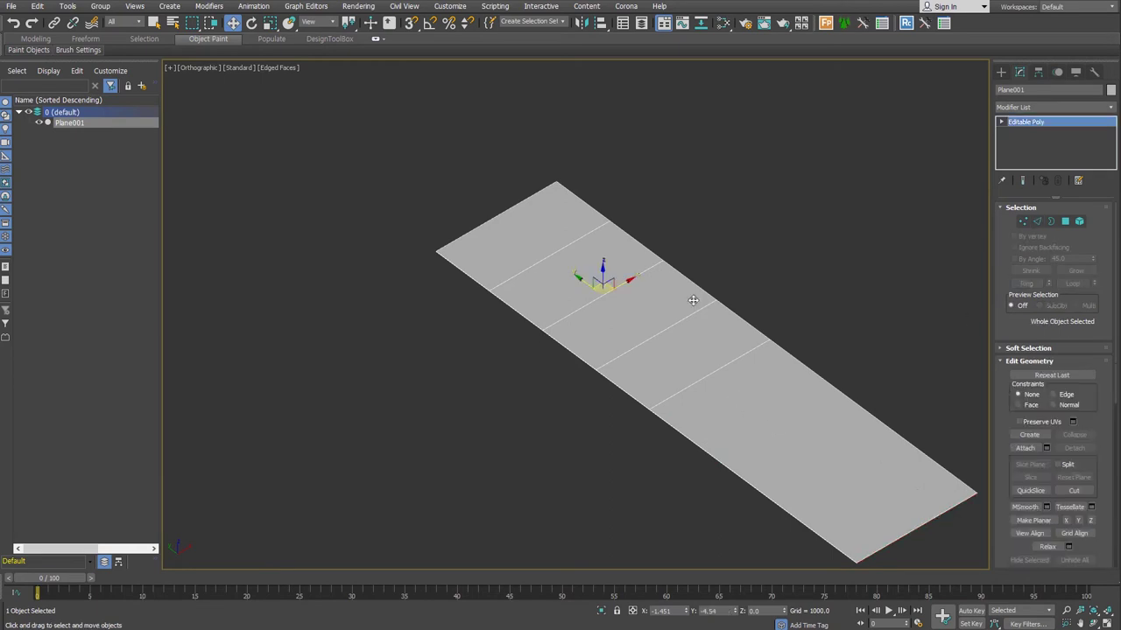
Place a sphere on the plane with radius 3000, Base To Pivot on, and 100 segments
{"action": "left_click", "coordinate": [999, 76]}
{"action": "left_click", "coordinate": [1030, 155]}
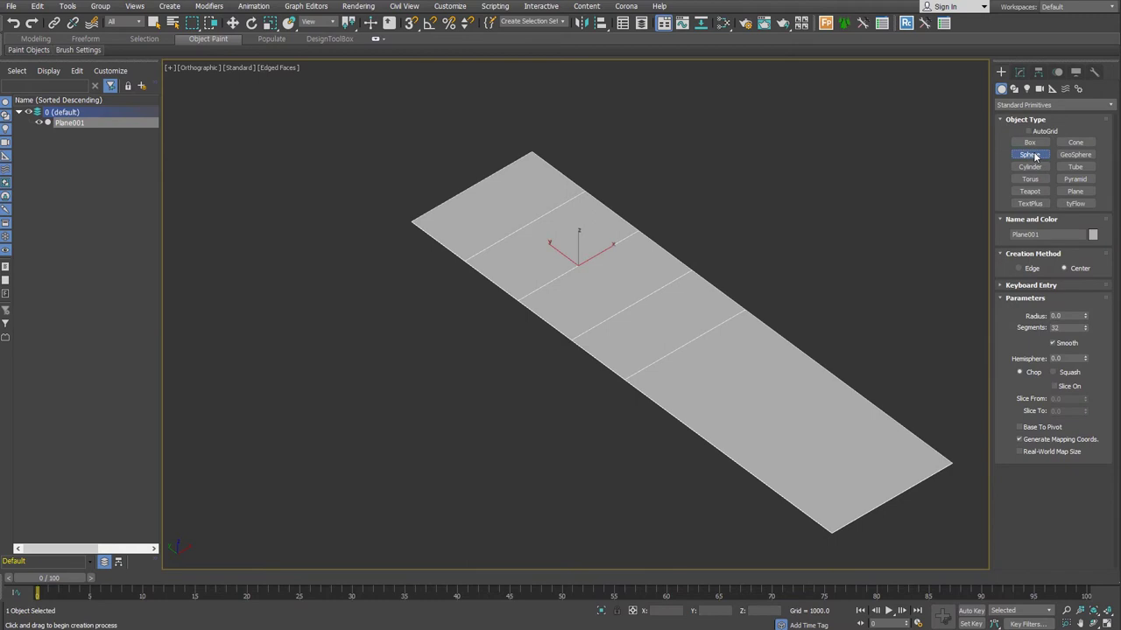
{"action": "left_click_drag", "start_coordinate": [578, 254], "coordinate": [635, 254]}
{"action": "left_click", "coordinate": [1079, 314]}
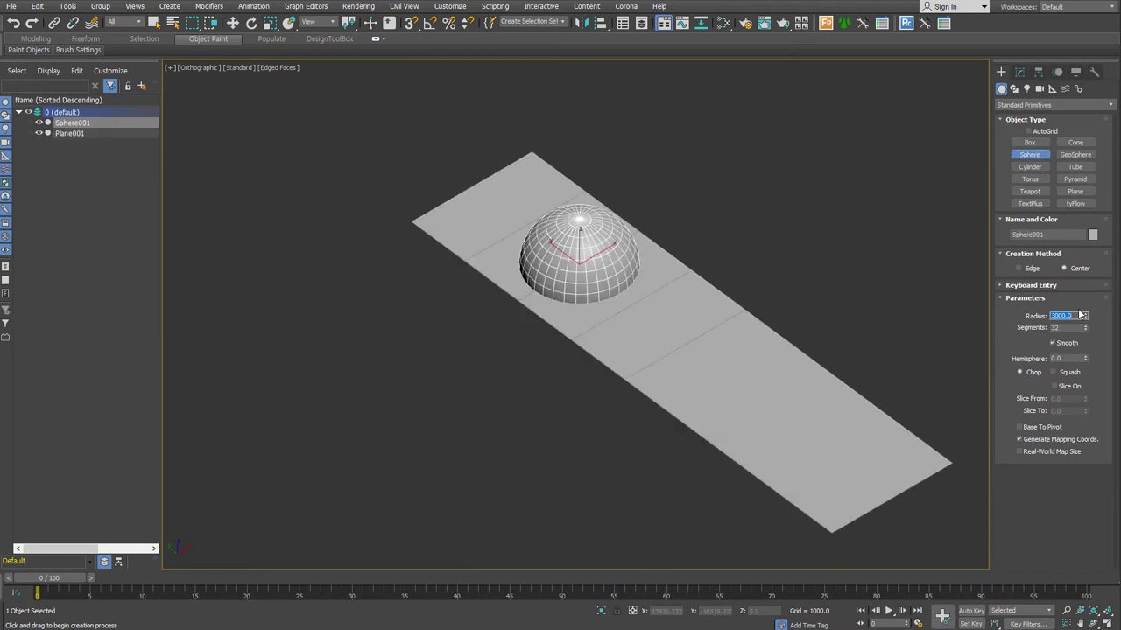
{"action": "left_click", "coordinate": [1053, 428]}
{"action": "key", "text": "Tab"}
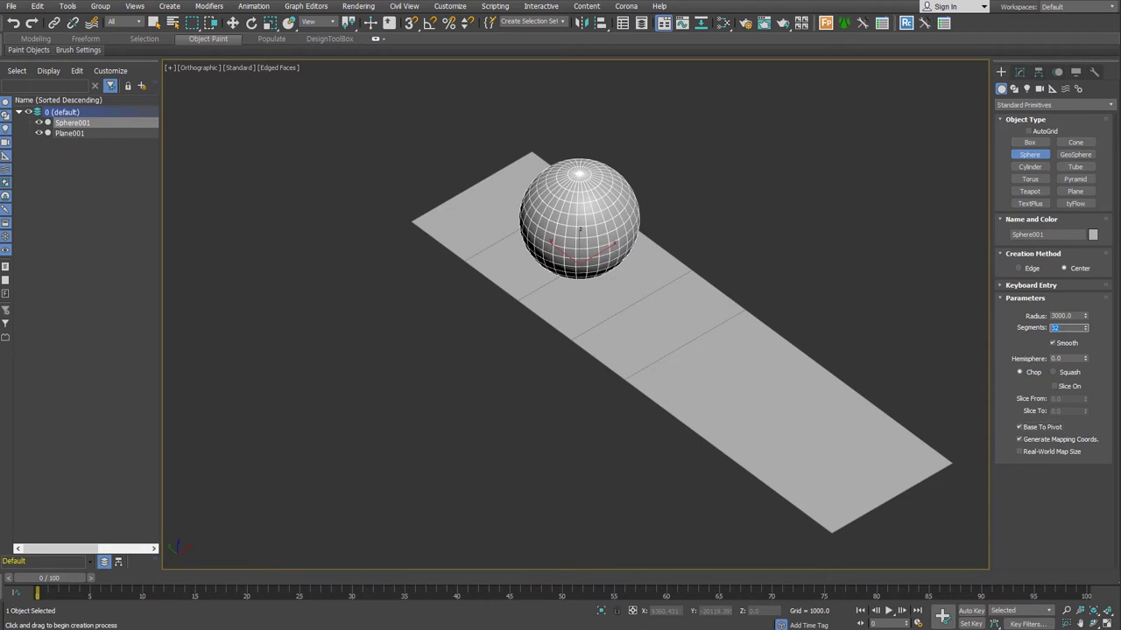
{"action": "type", "text": "100"}
{"action": "key", "text": "Return"}
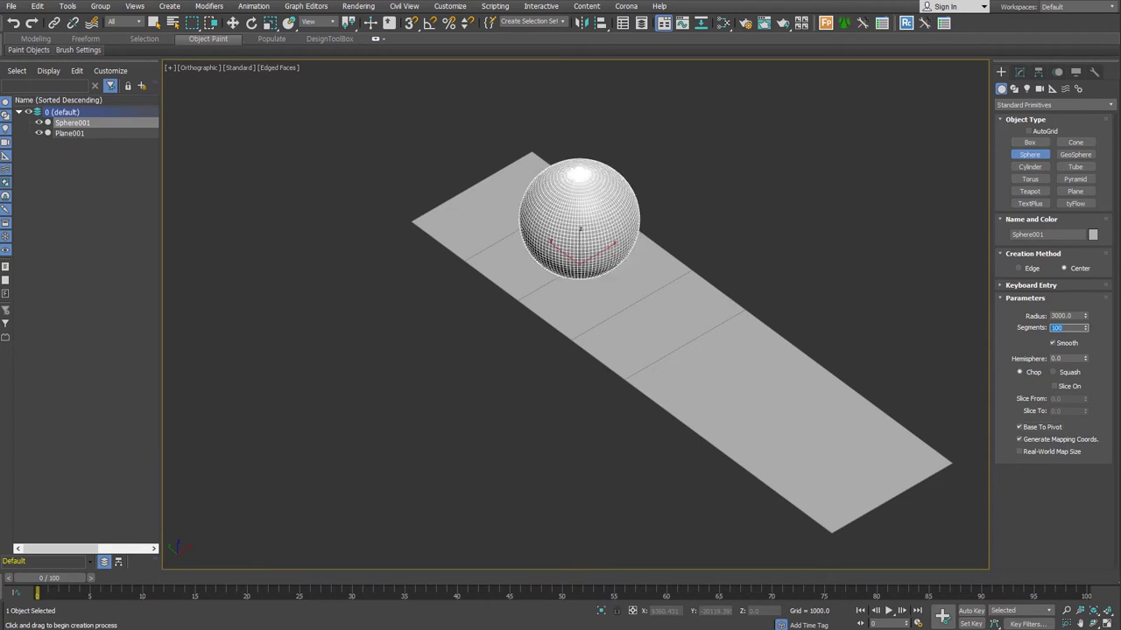
{"action": "middle_click_drag", "start_coordinate": [884, 364], "coordinate": [840, 364], "text": "alt"}
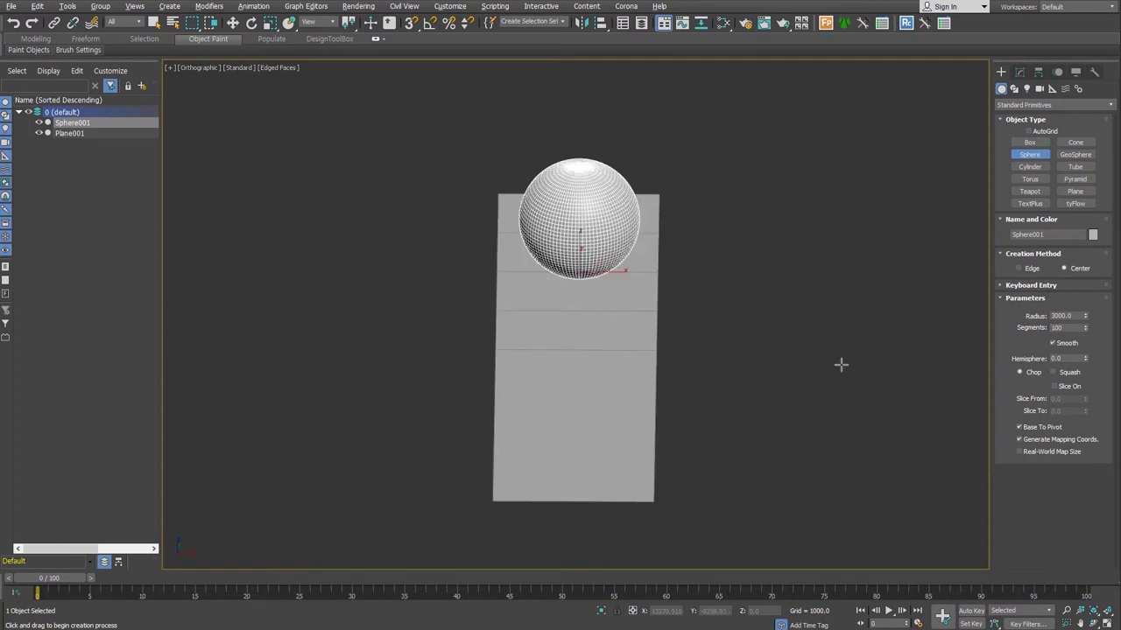
{"action": "key", "text": "shift+z"}
Return to the four-view layout with an enlarged perspective view framing the sphere
{"action": "right_click", "coordinate": [720, 386]}
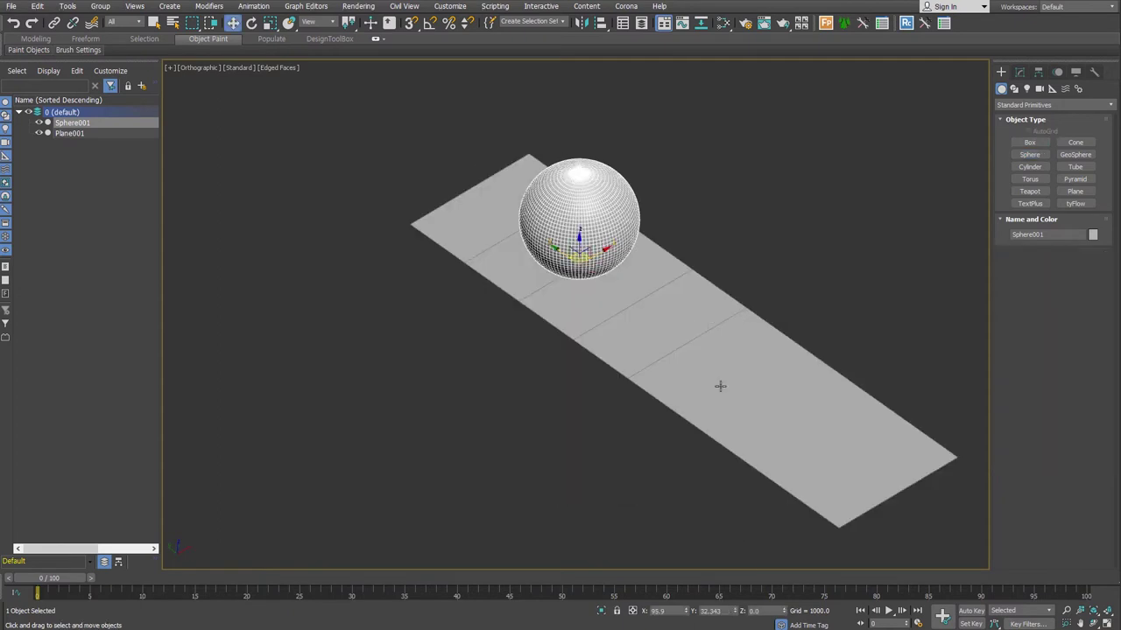
{"action": "key", "text": "p"}
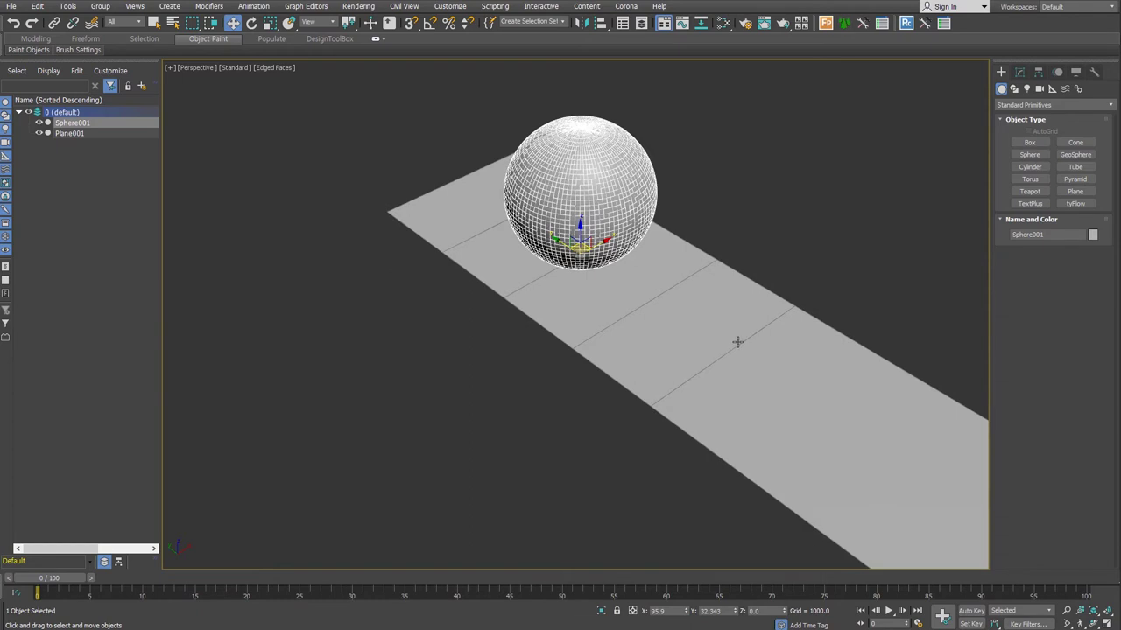
{"action": "middle_click_drag", "start_coordinate": [738, 342], "coordinate": [743, 362]}
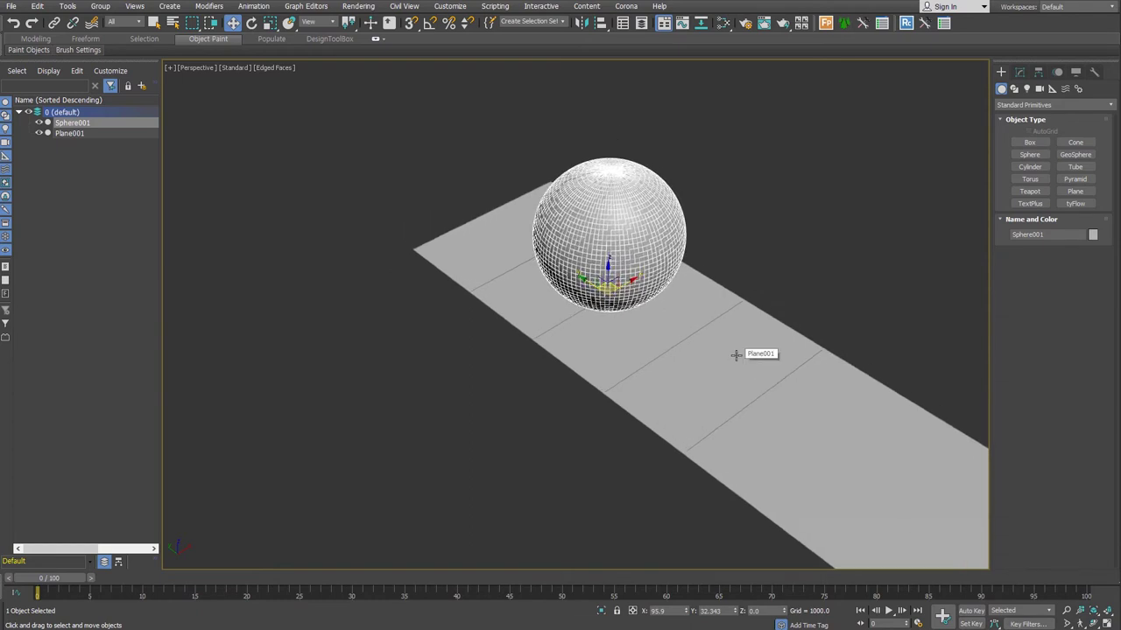
{"action": "key", "text": "alt+w"}
{"action": "left_click_drag", "start_coordinate": [573, 313], "coordinate": [406, 167]}
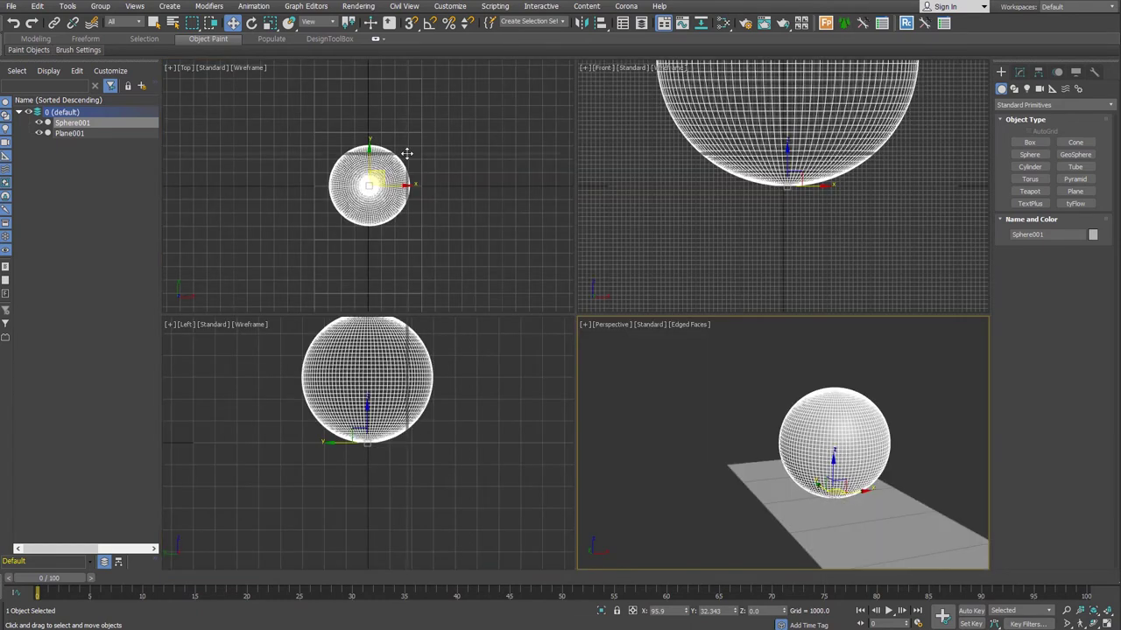
{"action": "scroll", "coordinate": [736, 376], "scroll_direction": "up", "scroll_amount": 2}
{"action": "scroll", "coordinate": [727, 370], "scroll_direction": "up", "scroll_amount": 2}
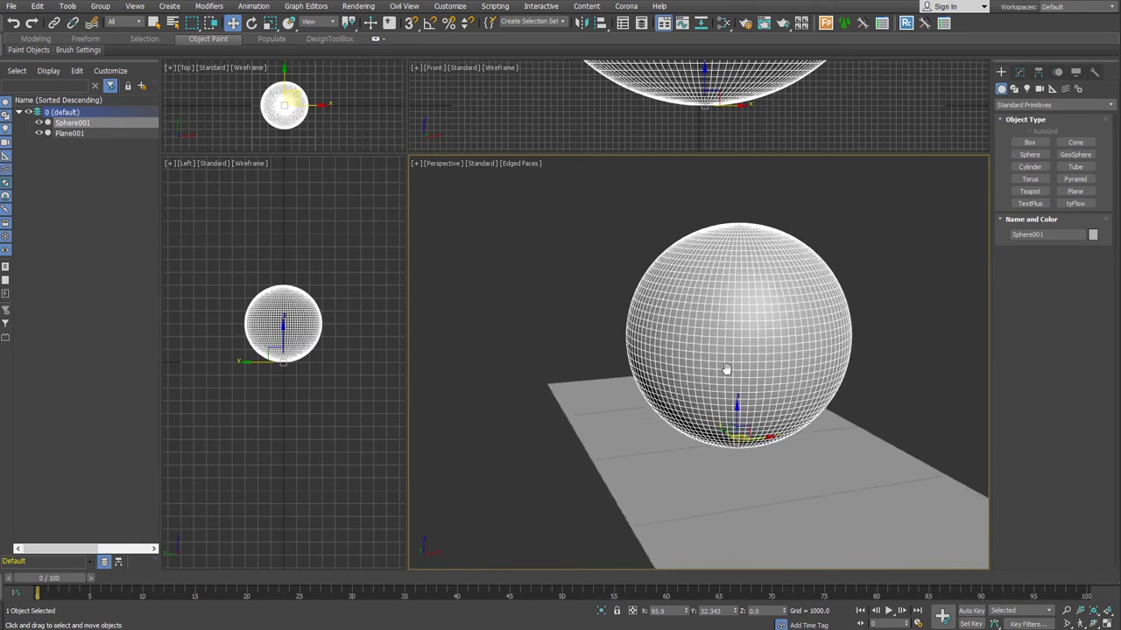
{"action": "scroll", "coordinate": [740, 385], "scroll_direction": "up", "scroll_amount": 3}
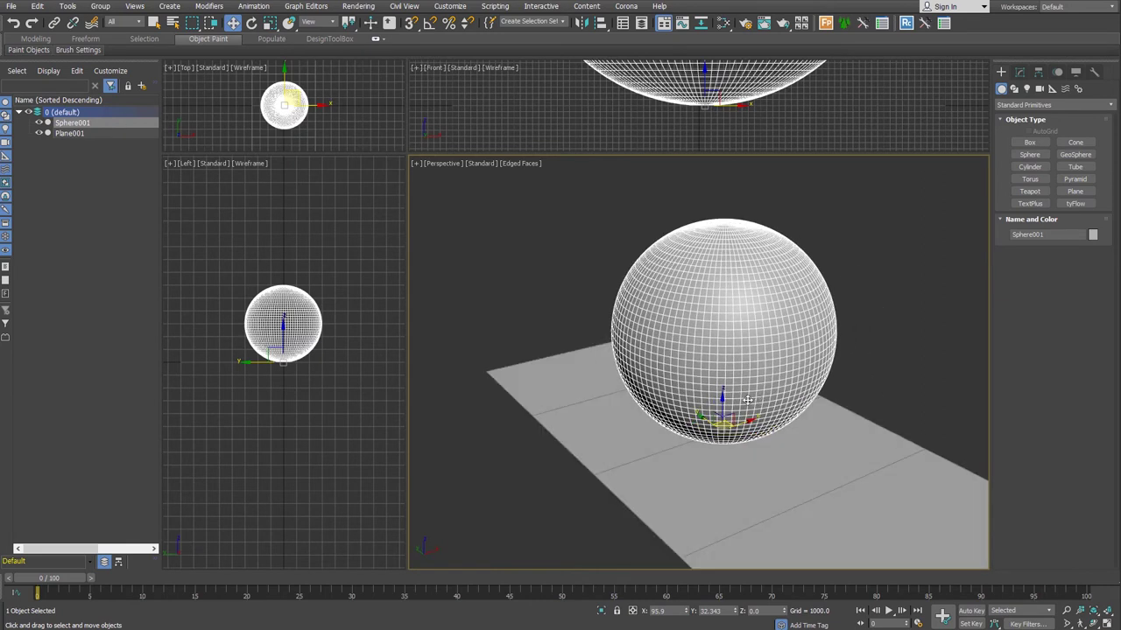
{"action": "scroll", "coordinate": [747, 400], "scroll_direction": "down", "scroll_amount": 1}
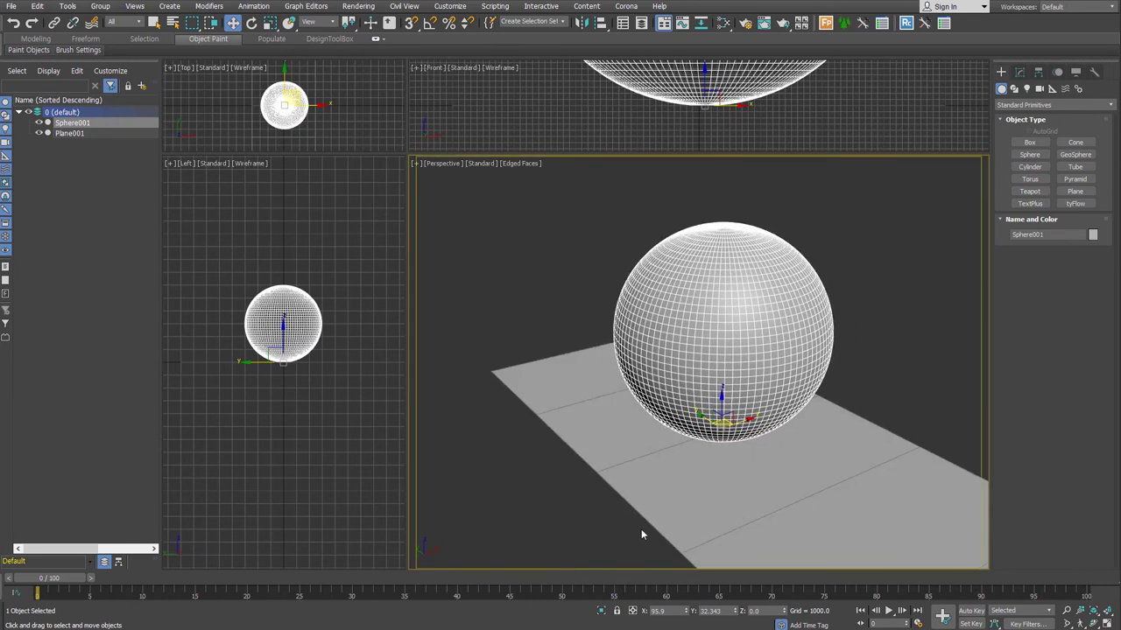
Orbit around the sphere and create a physical camera from the view with Ctrl+C
{"action": "left_click", "coordinate": [925, 508]}
{"action": "mouse_move", "coordinate": [925, 507]}
{"action": "middle_mouse_down", "text": "alt"}
{"action": "mouse_move", "coordinate": [818, 453]}
{"action": "mouse_move", "coordinate": [916, 355]}
{"action": "middle_mouse_up", "text": "alt"}
{"action": "left_click", "coordinate": [916, 359]}
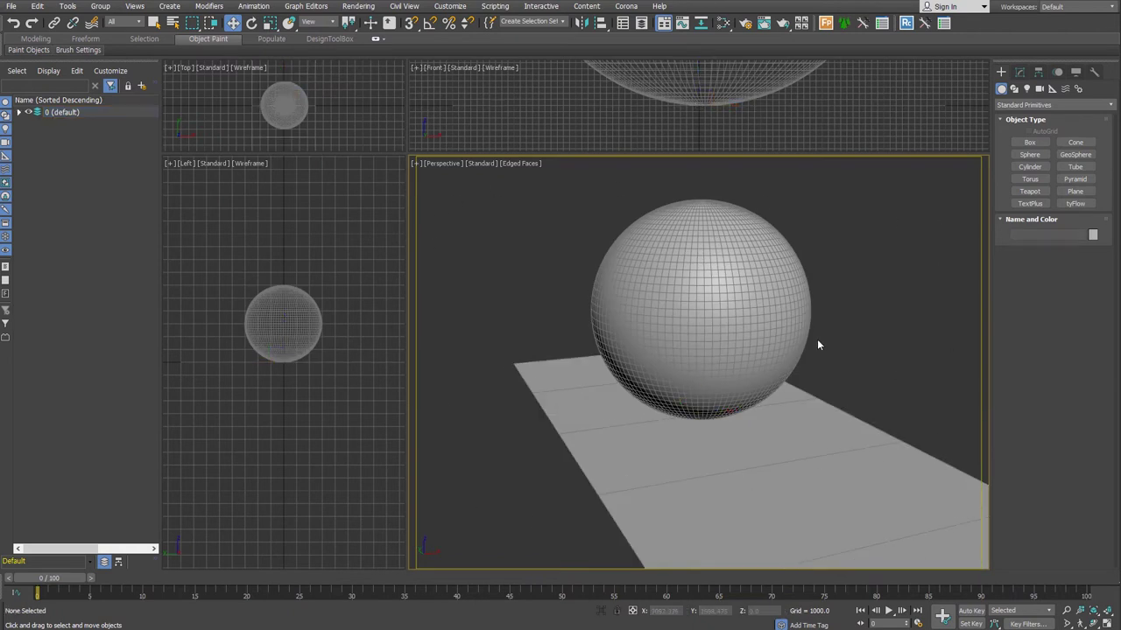
{"action": "key", "text": "ctrl+c"}
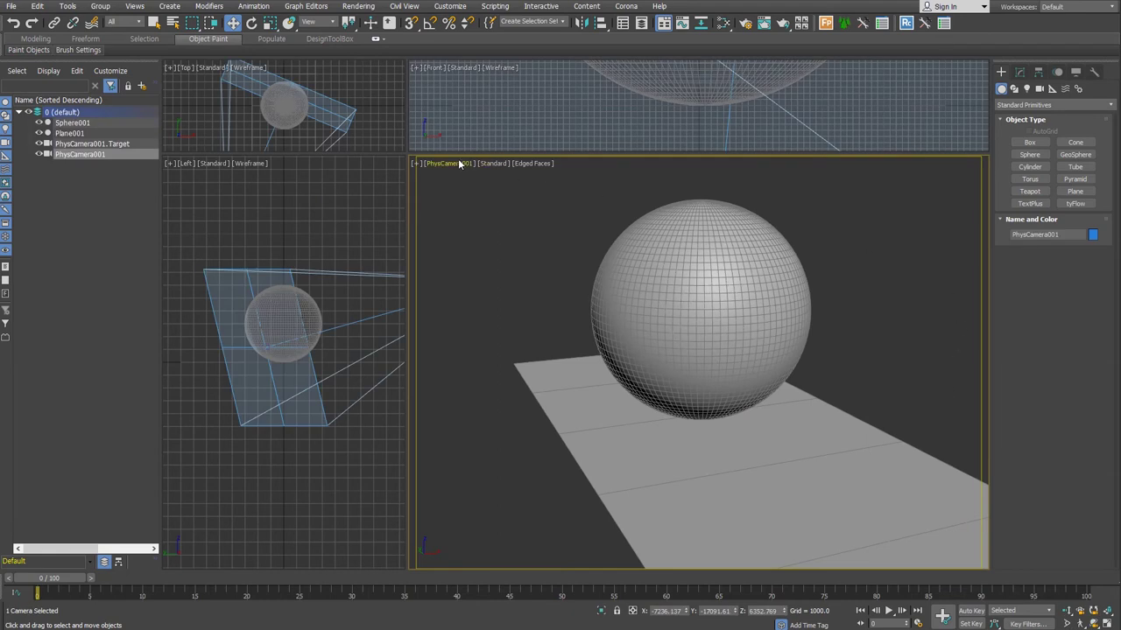
{"action": "left_click", "coordinate": [851, 248]}
Set the render output width to 700 in Render Setup
{"action": "left_click", "coordinate": [745, 23]}
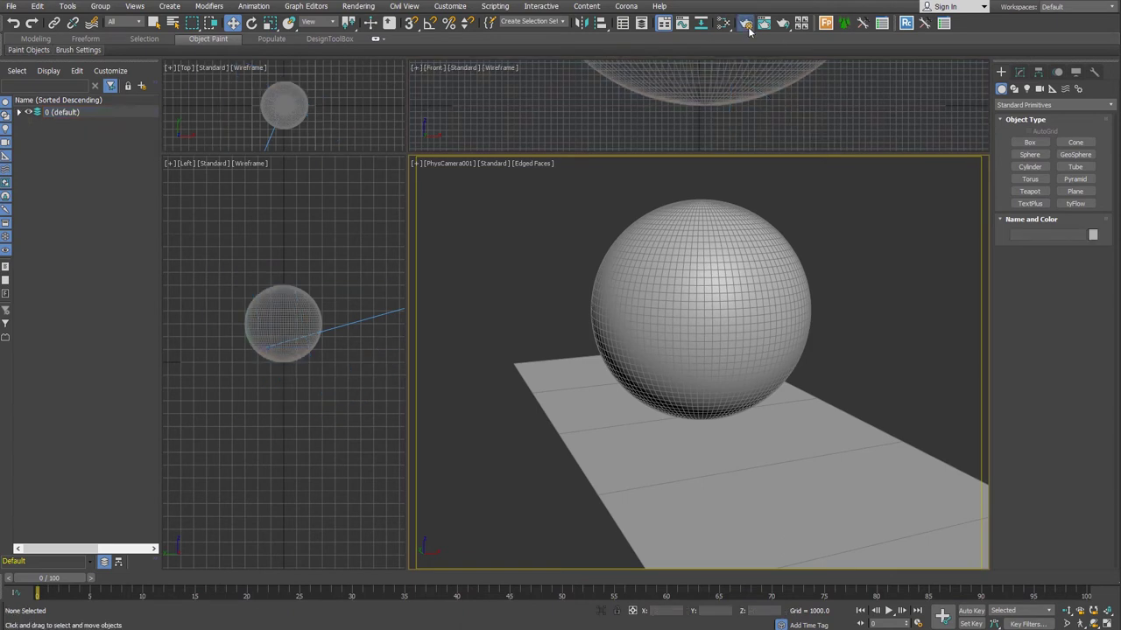
{"action": "double_click", "coordinate": [292, 380]}
{"action": "type", "text": "700"}
{"action": "key", "text": "Return"}
{"action": "left_click", "coordinate": [305, 365]}
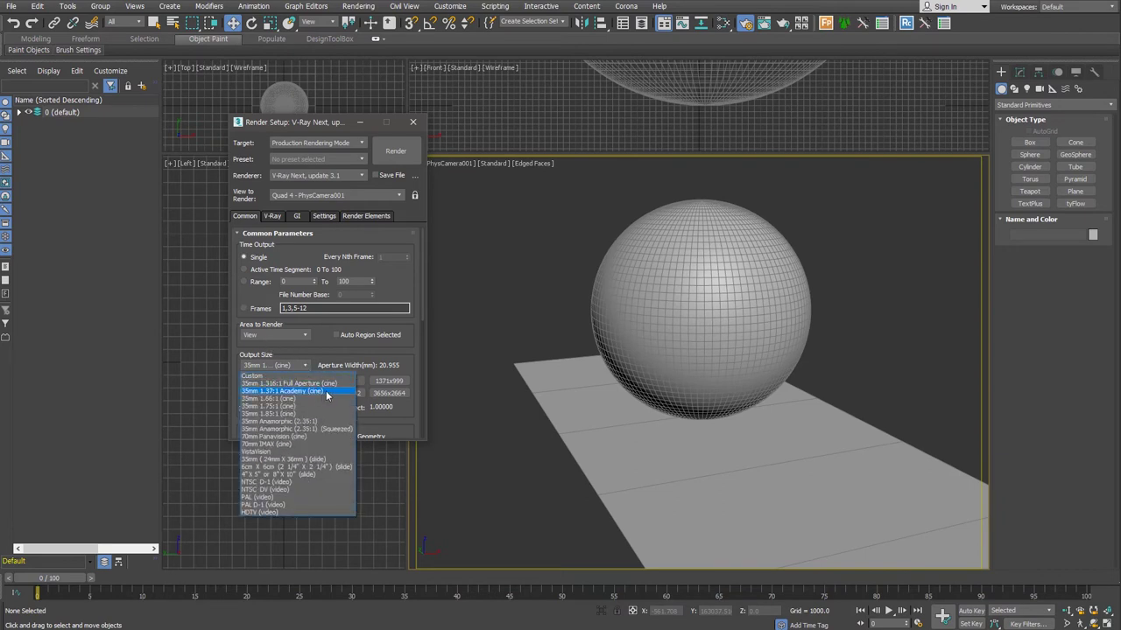
Review the V-Ray image filter, irradiance map and light cache rollouts
{"action": "left_click", "coordinate": [273, 215]}
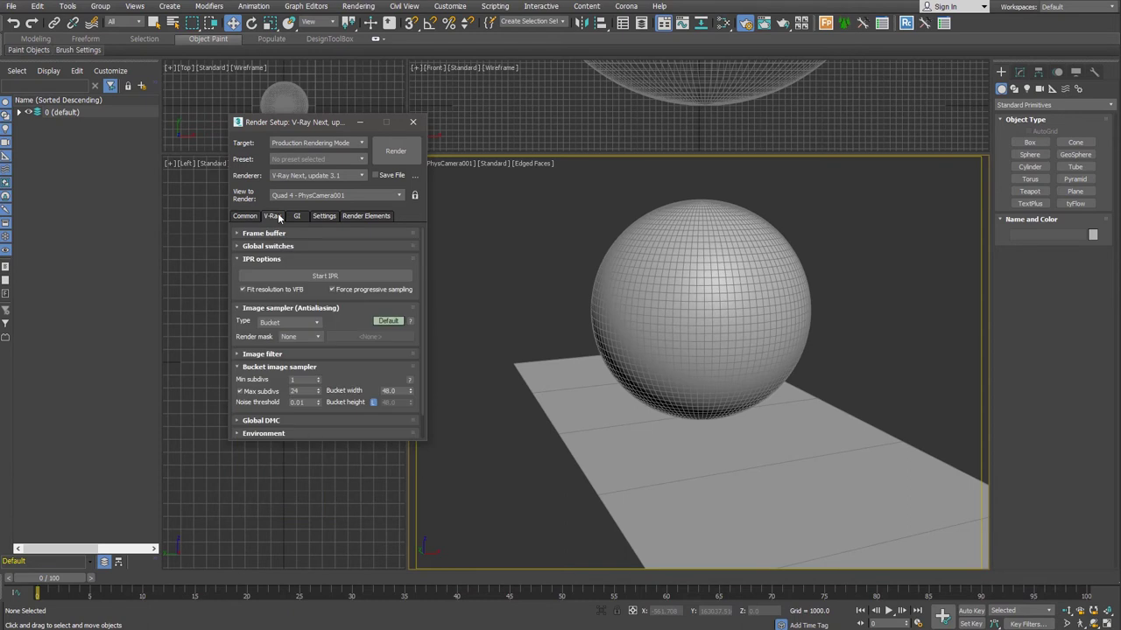
{"action": "left_click", "coordinate": [298, 354]}
{"action": "scroll", "coordinate": [297, 368], "scroll_direction": "down", "scroll_amount": 2}
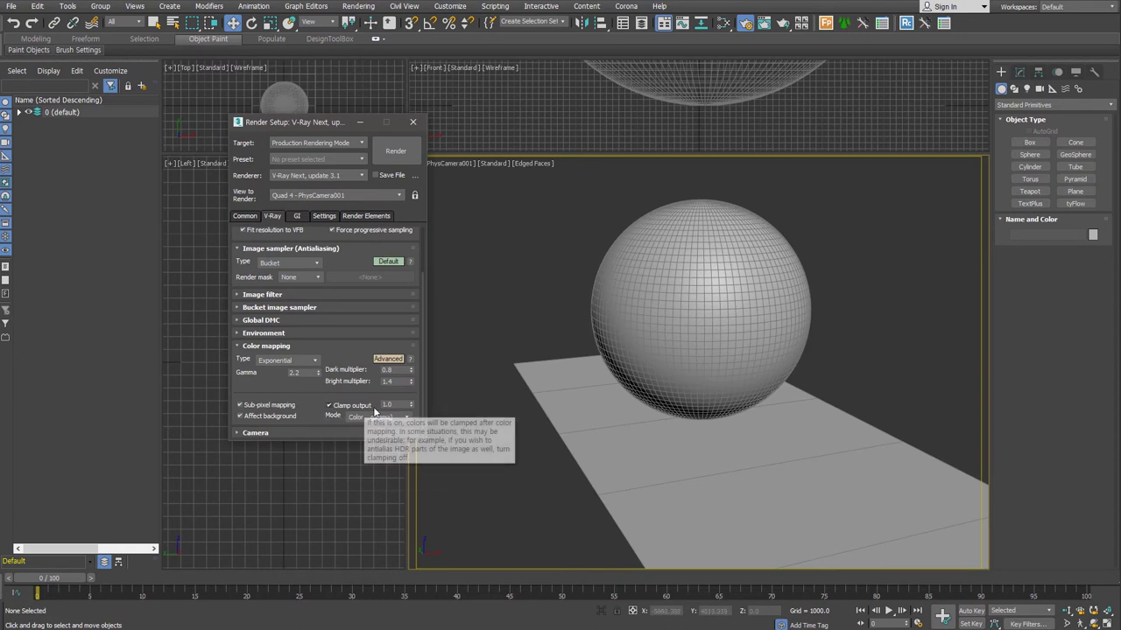
{"action": "left_click", "coordinate": [297, 216]}
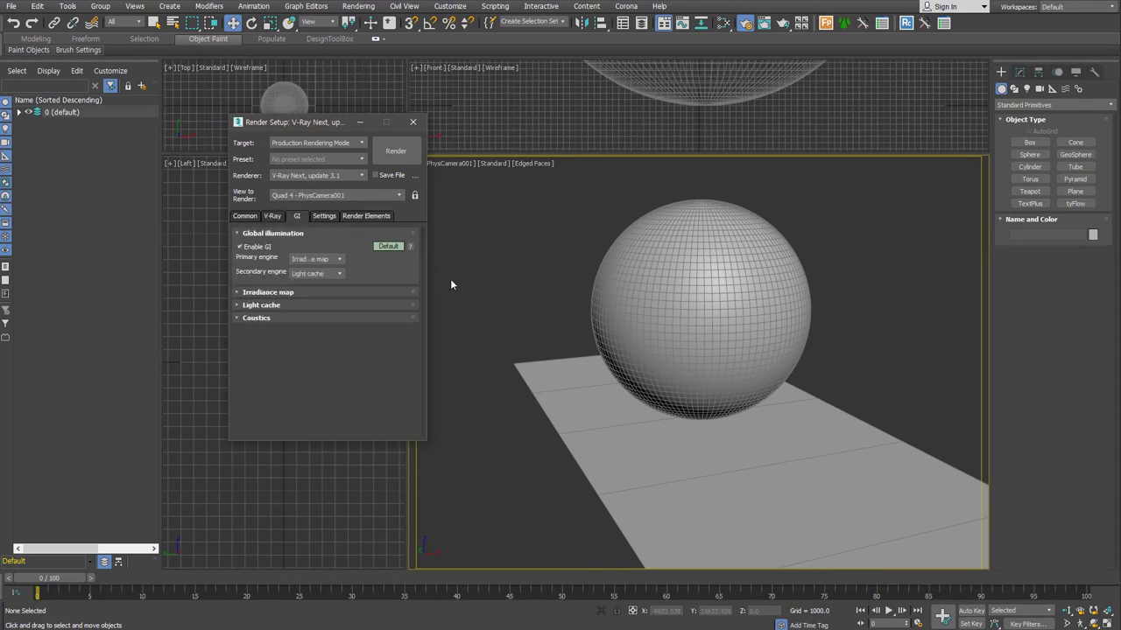
{"action": "left_click", "coordinate": [362, 291]}
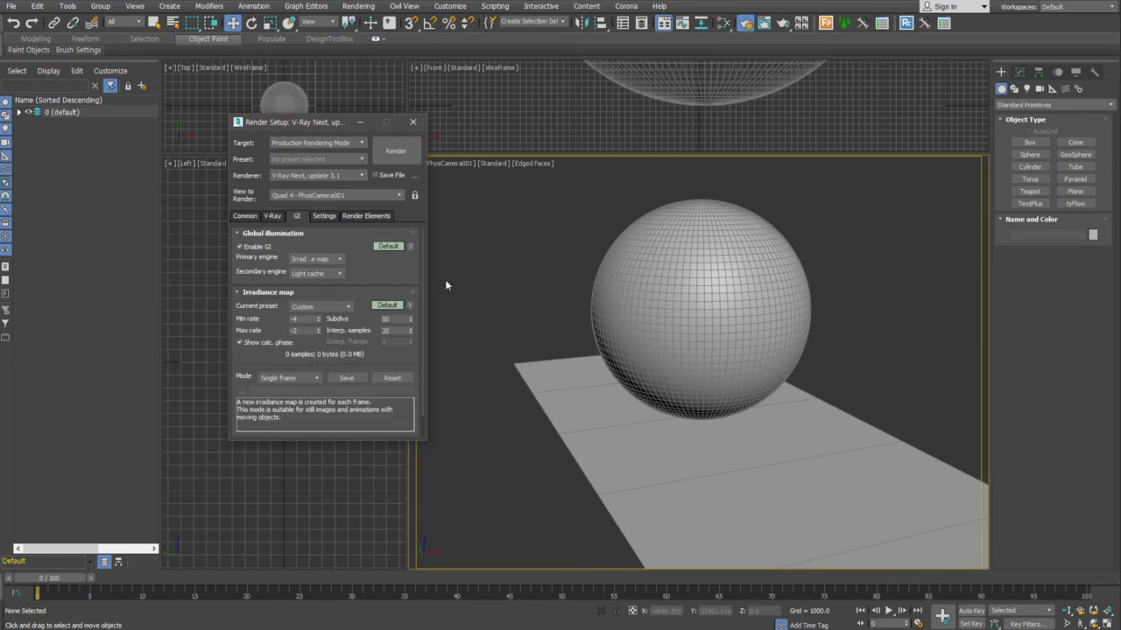
{"action": "left_click", "coordinate": [367, 292]}
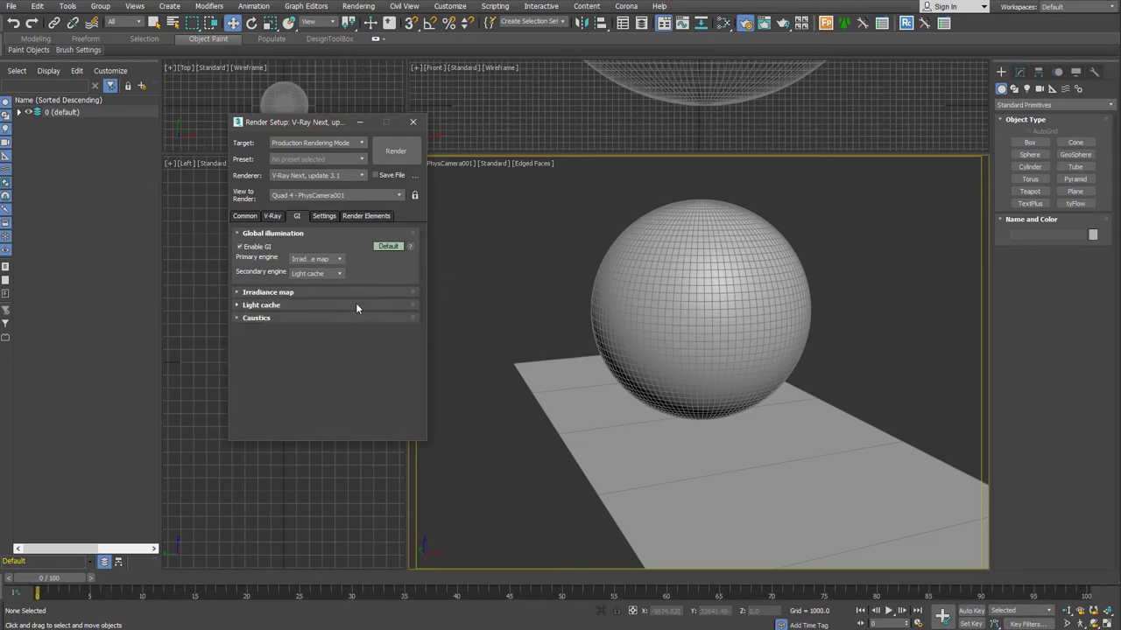
{"action": "left_click", "coordinate": [355, 304]}
{"action": "left_click", "coordinate": [356, 305]}
Delete the VRayDenoiser render element and render the camera view
{"action": "left_click", "coordinate": [366, 215]}
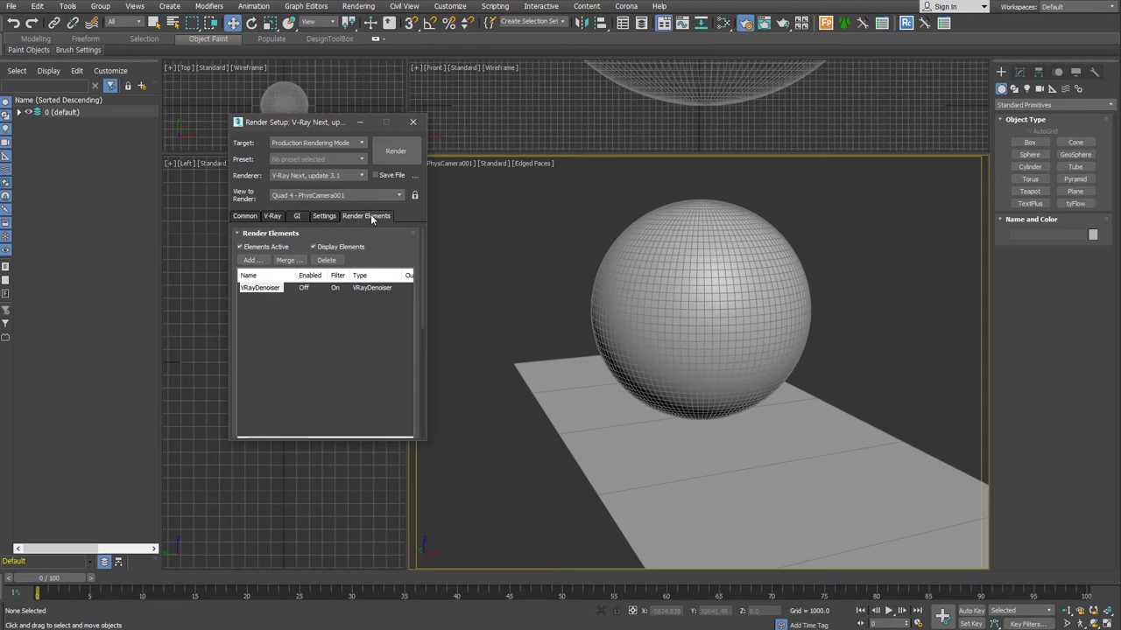
{"action": "left_click", "coordinate": [326, 260]}
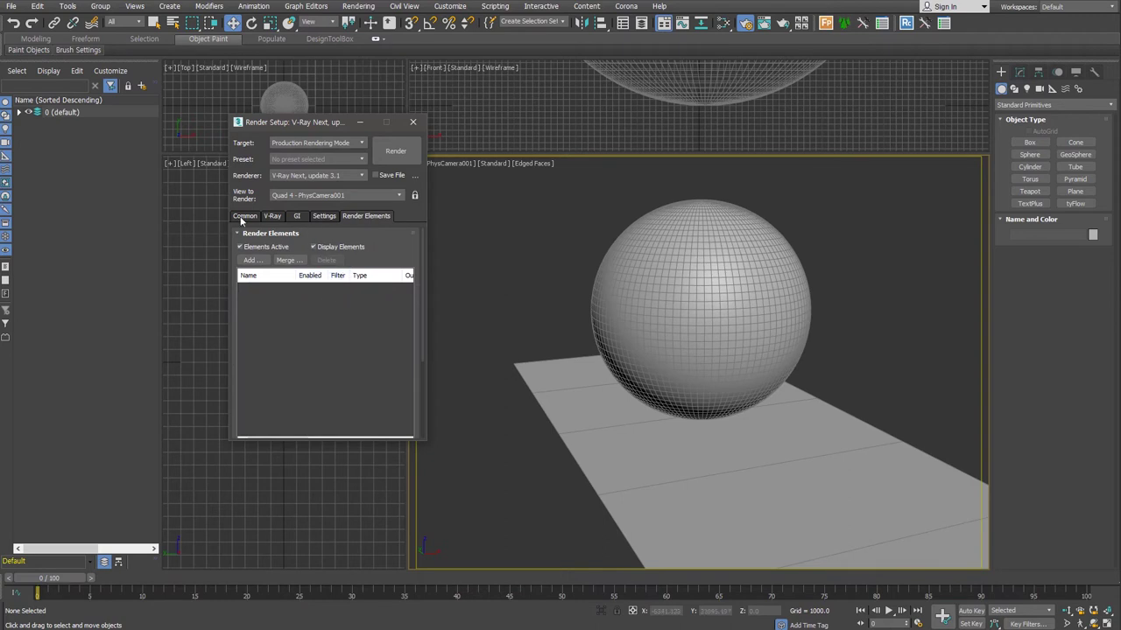
{"action": "left_click", "coordinate": [243, 216]}
{"action": "left_click", "coordinate": [396, 151]}
In the Slate Material Editor, create a VRayMtl and name it 'sphere'
{"action": "mouse_move", "coordinate": [614, 54]}
{"action": "left_mouse_down"}
{"action": "mouse_move", "coordinate": [793, 75]}
{"action": "mouse_move", "coordinate": [800, 112]}
{"action": "mouse_move", "coordinate": [841, 180]}
{"action": "left_mouse_up"}
{"action": "key", "text": "m"}
{"action": "mouse_move", "coordinate": [51, 249]}
{"action": "left_mouse_down"}
{"action": "mouse_move", "coordinate": [249, 262]}
{"action": "mouse_move", "coordinate": [263, 247]}
{"action": "left_mouse_up"}
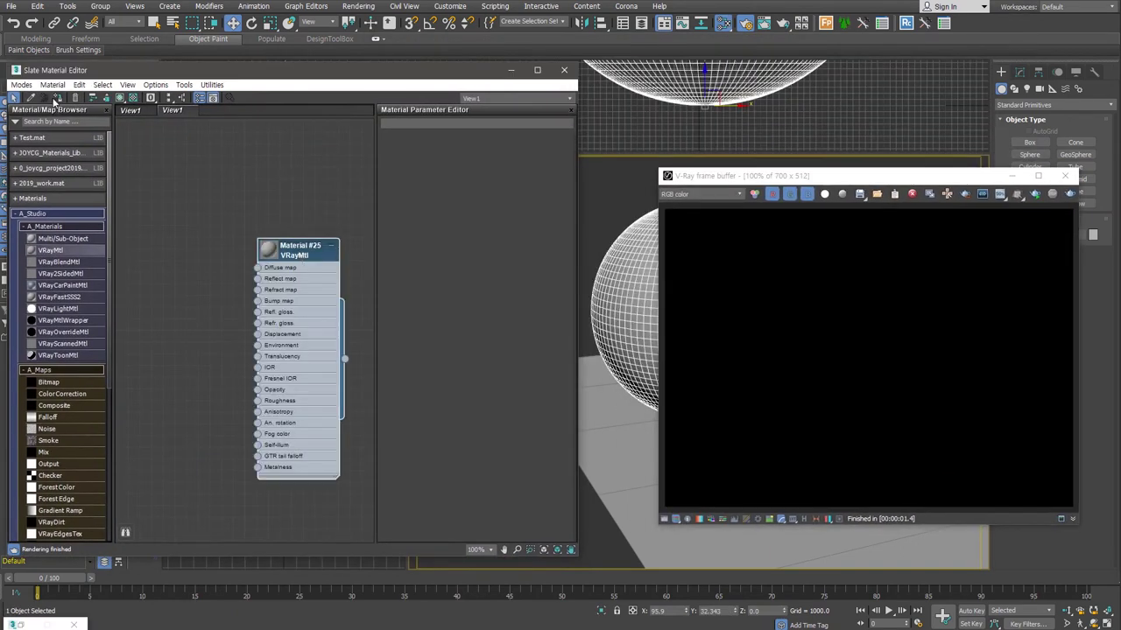
{"action": "double_click", "coordinate": [272, 250]}
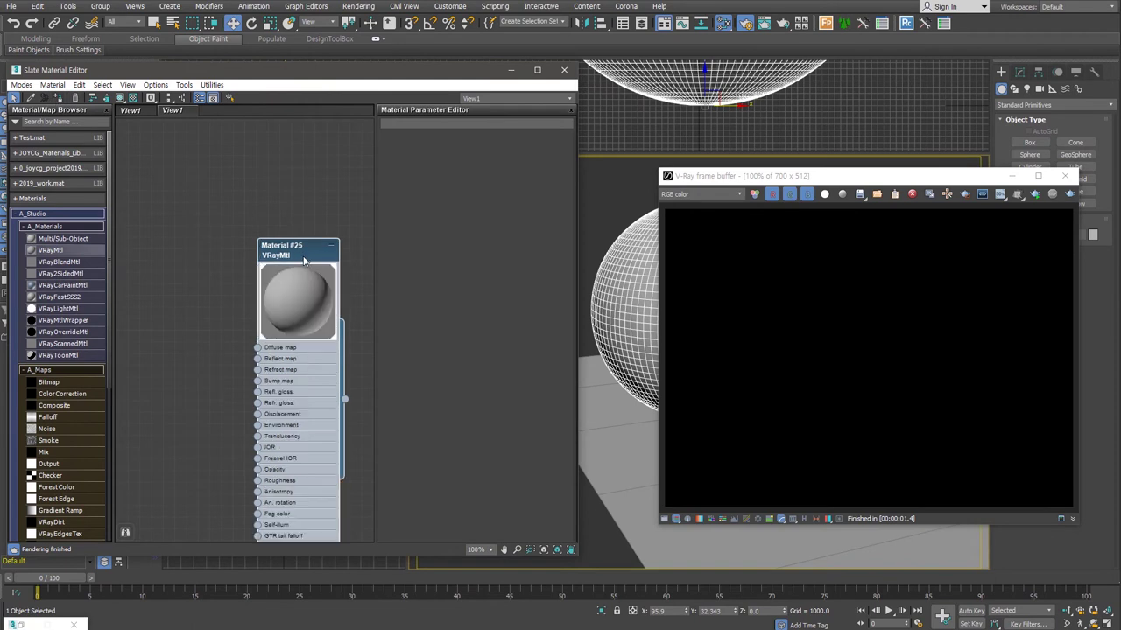
{"action": "left_click", "coordinate": [436, 125]}
{"action": "type", "text": "sphere"}
{"action": "key", "text": "Return"}
Add a second VRayMtl named 'wall' and move the frame buffer aside
{"action": "left_click_drag", "start_coordinate": [292, 223], "coordinate": [187, 225], "text": "shift"}
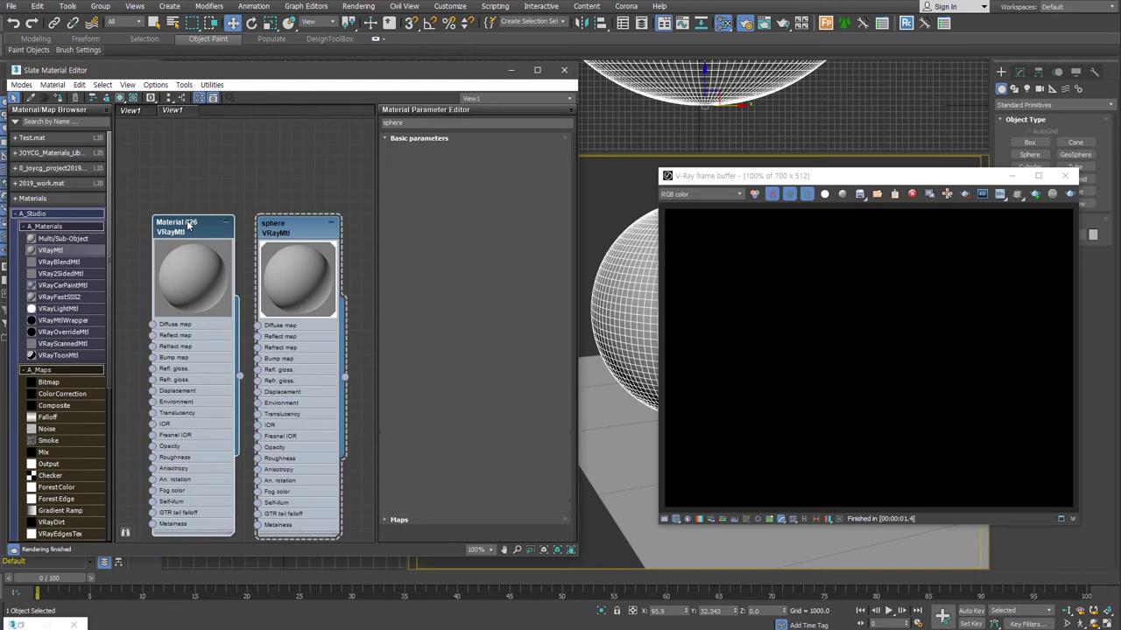
{"action": "double_click", "coordinate": [187, 225]}
{"action": "type", "text": "wall"}
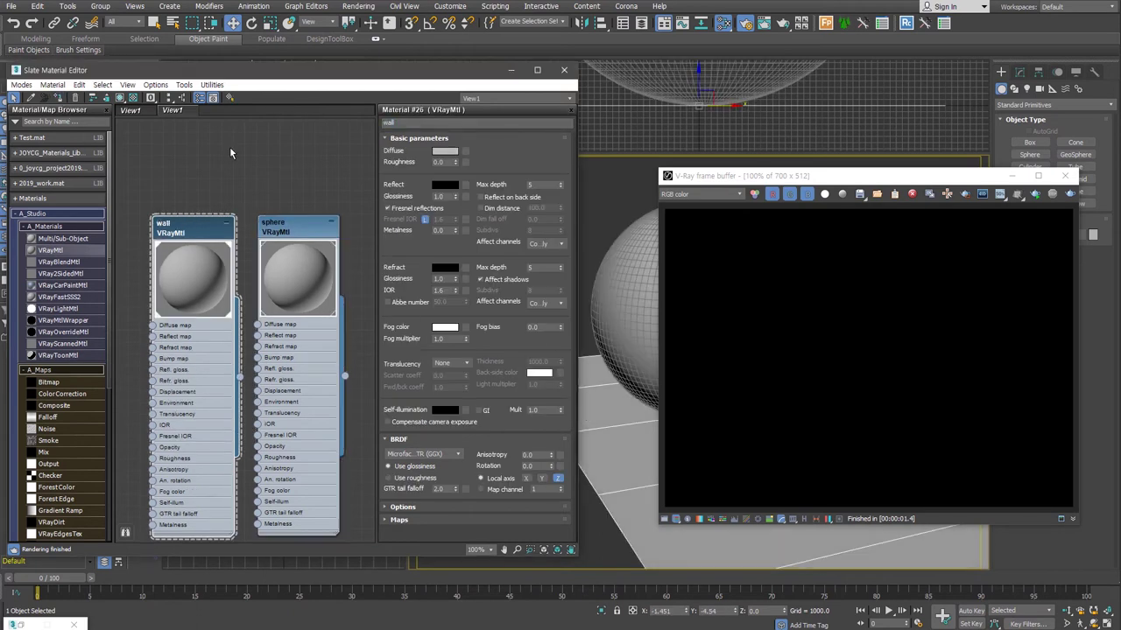
{"action": "left_click_drag", "start_coordinate": [814, 184], "coordinate": [772, 109]}
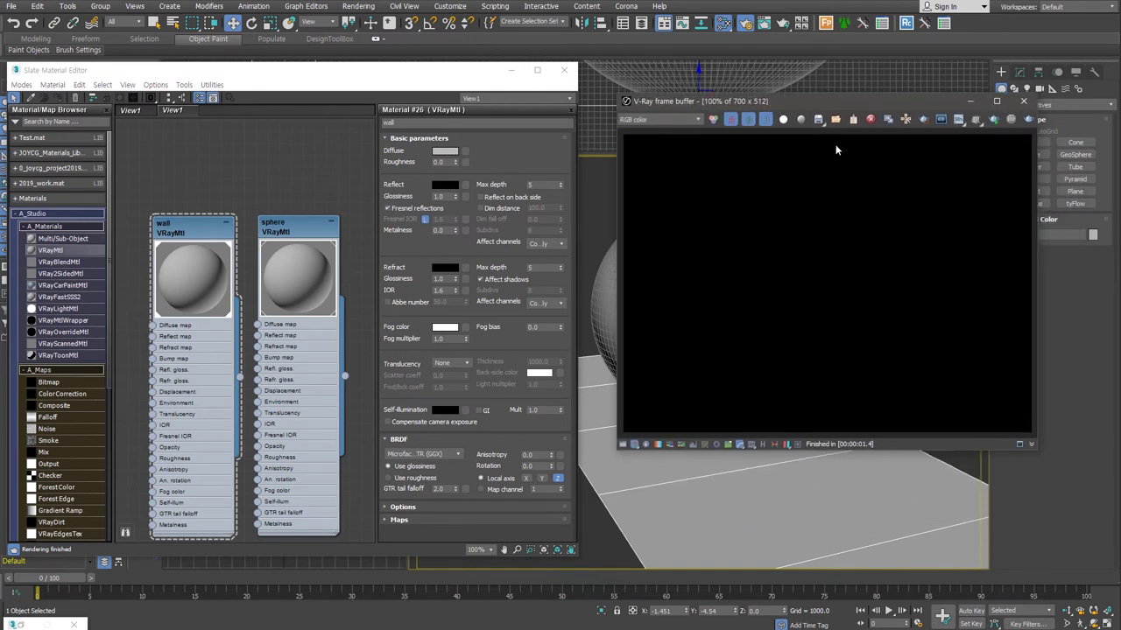
{"action": "left_click_drag", "start_coordinate": [862, 104], "coordinate": [478, 99]}
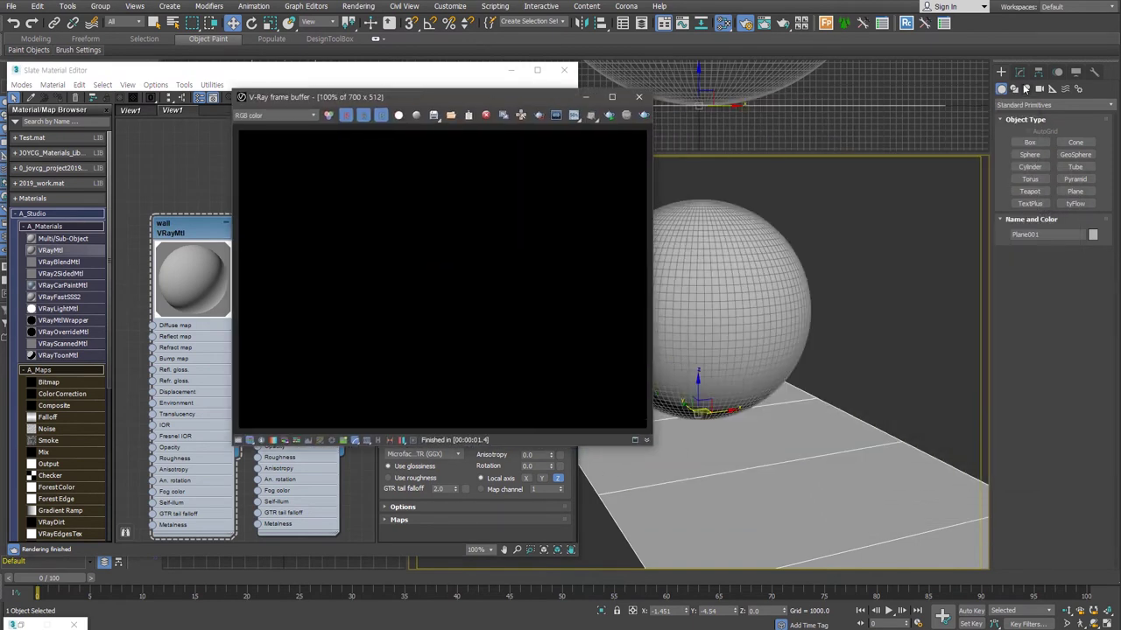
Place a Dome-type VRayLight in the scene and render a test
{"action": "left_click", "coordinate": [1026, 90]}
{"action": "left_click", "coordinate": [1050, 105]}
{"action": "left_click", "coordinate": [1028, 148]}
{"action": "left_click", "coordinate": [1033, 148]}
{"action": "left_click", "coordinate": [1078, 218]}
{"action": "left_click", "coordinate": [1072, 236]}
{"action": "left_click", "coordinate": [747, 441]}
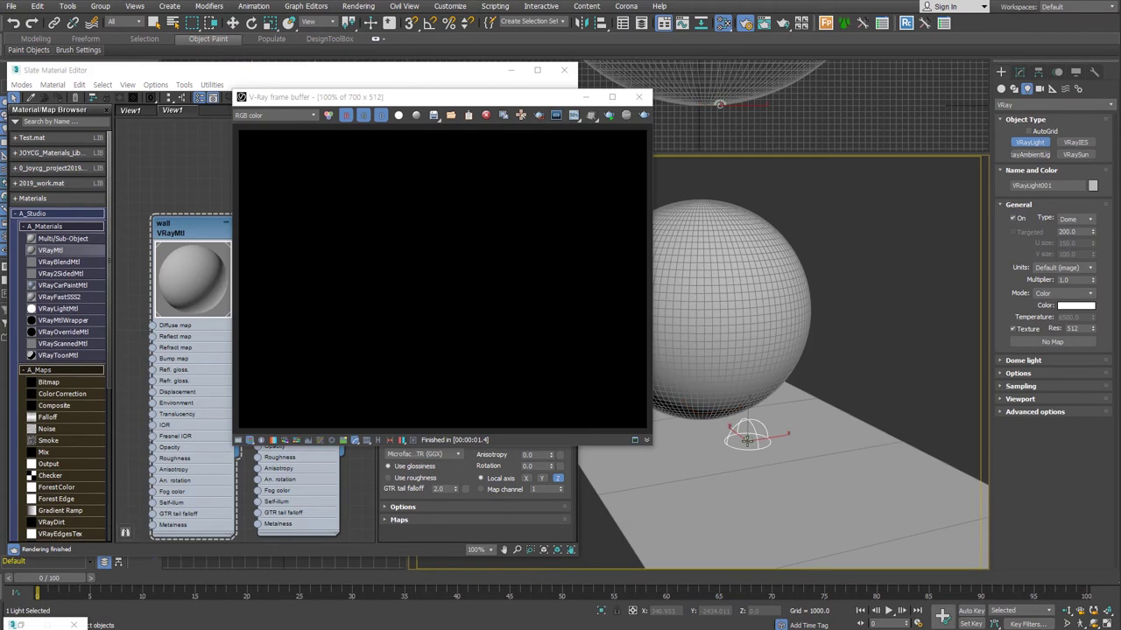
{"action": "left_click", "coordinate": [526, 185]}
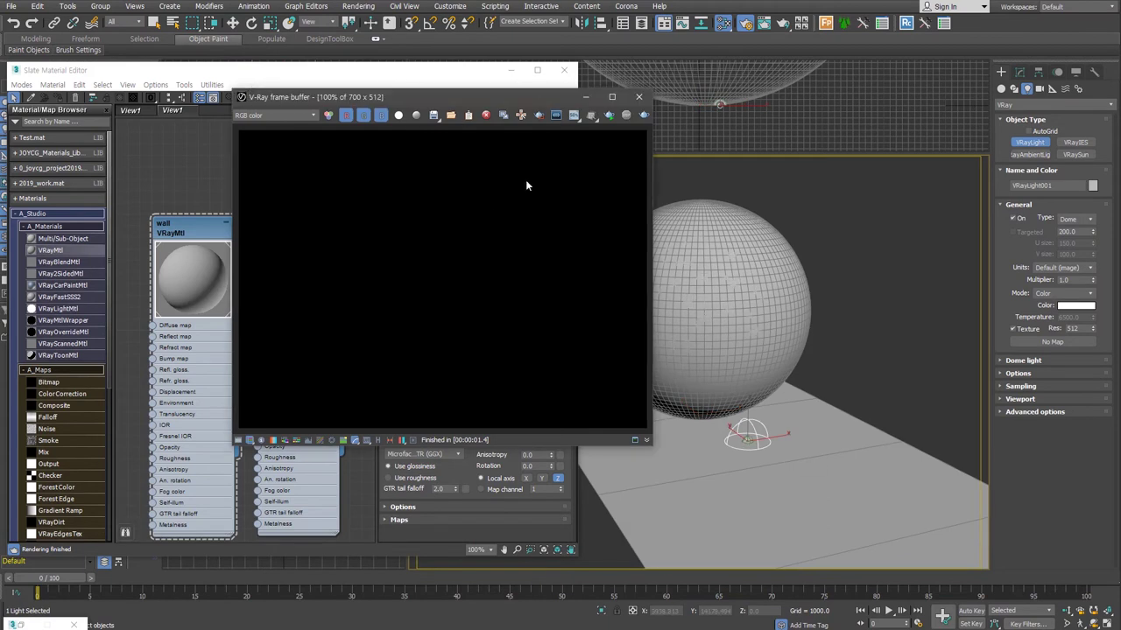
{"action": "left_click", "coordinate": [610, 117]}
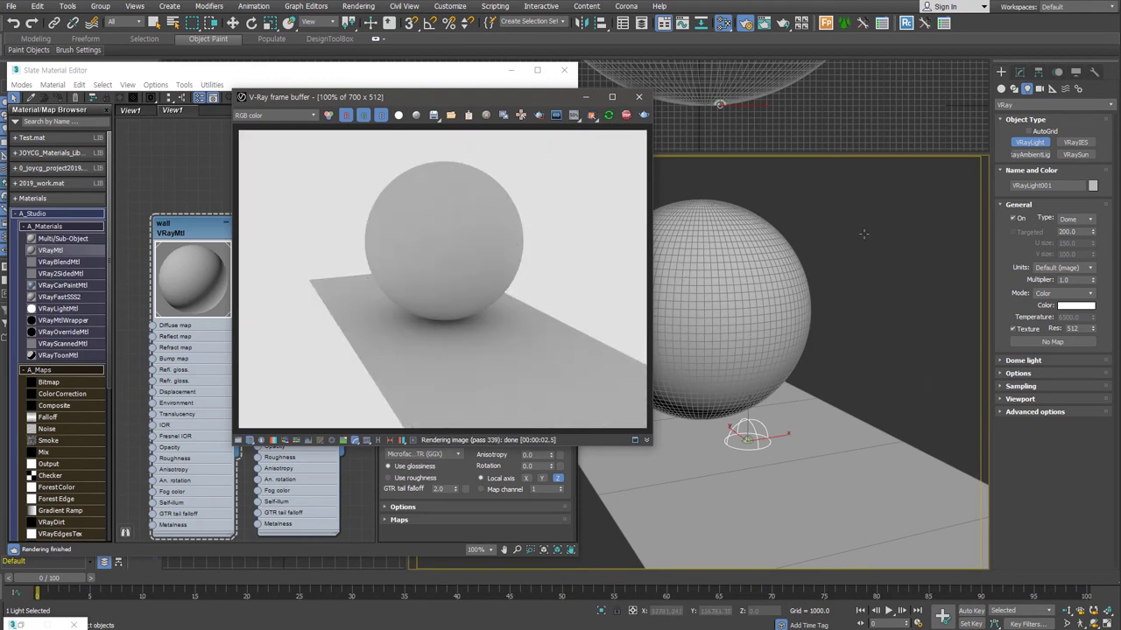
Raise the dome light's multiplier to 2.0 for a brighter render
{"action": "left_click", "coordinate": [1063, 279]}
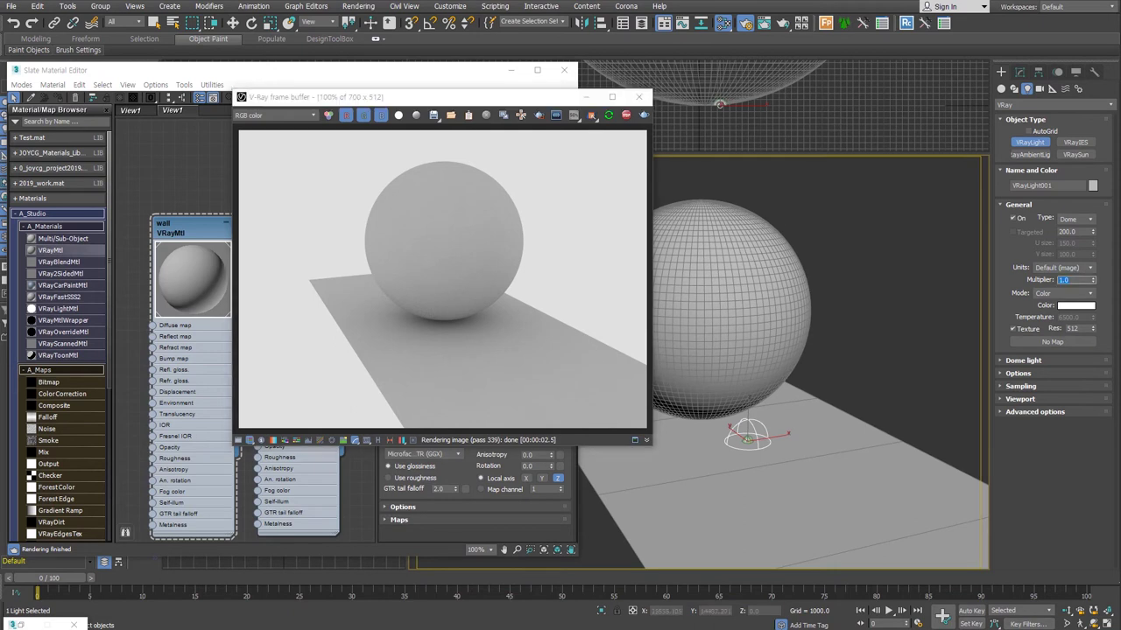
{"action": "type", "text": "2"}
{"action": "key", "text": "Return"}
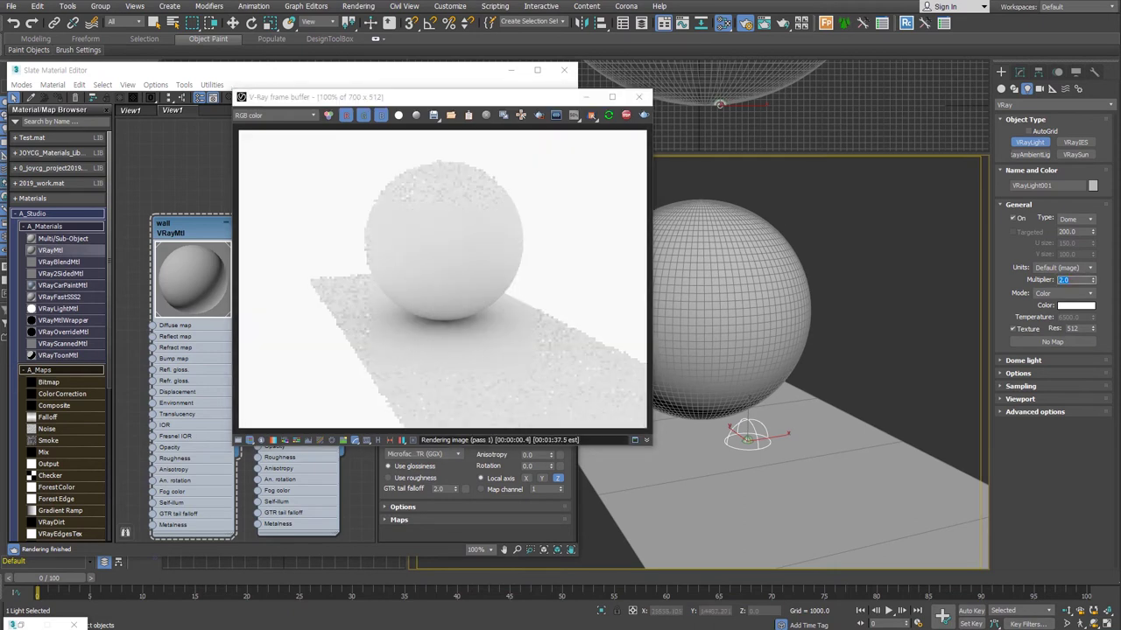
{"action": "left_click_drag", "start_coordinate": [472, 102], "coordinate": [485, 79]}
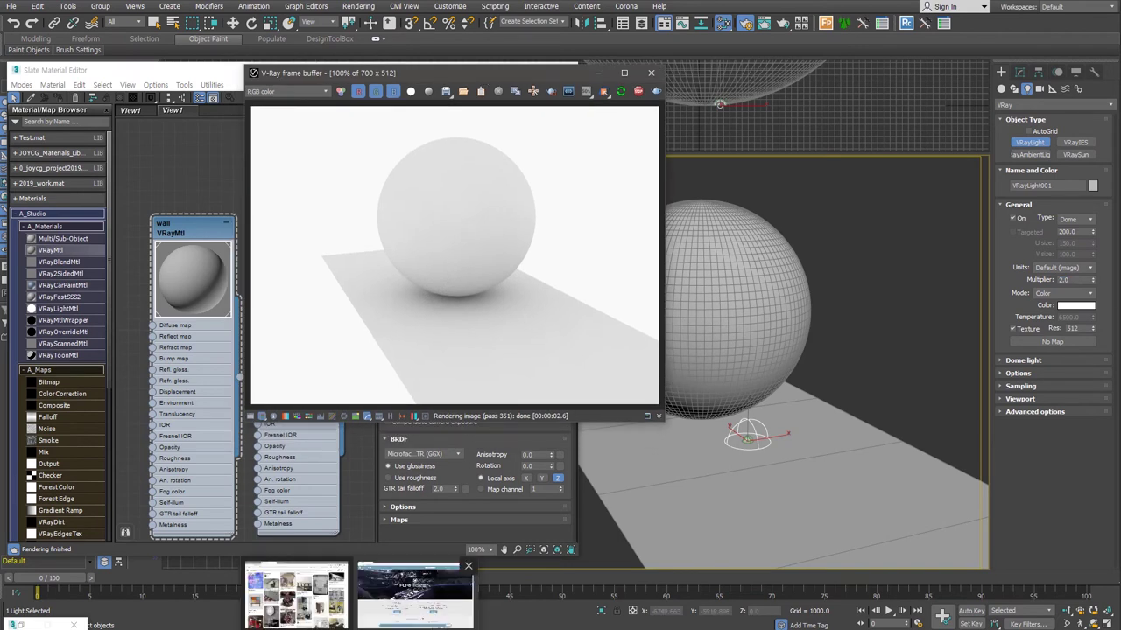
{"action": "left_click", "coordinate": [414, 595]}
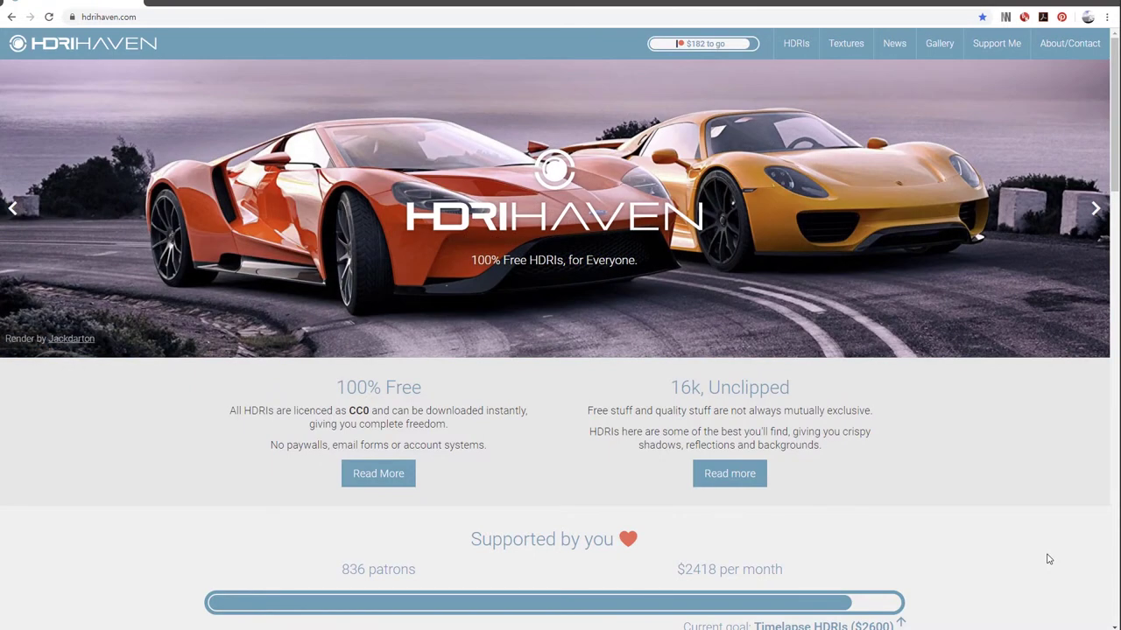
Browse HDRI Haven's Skies category and open the Old Outdoor Theater HDRI page
{"action": "scroll", "coordinate": [110, 470], "scroll_direction": "down", "scroll_amount": 1}
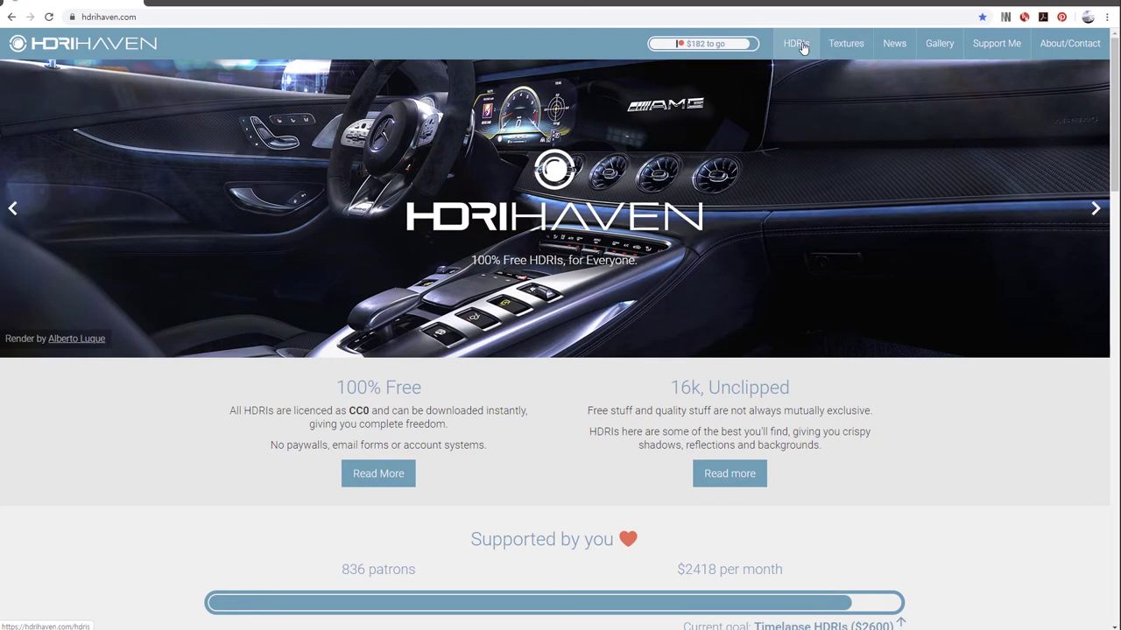
{"action": "left_click", "coordinate": [801, 47]}
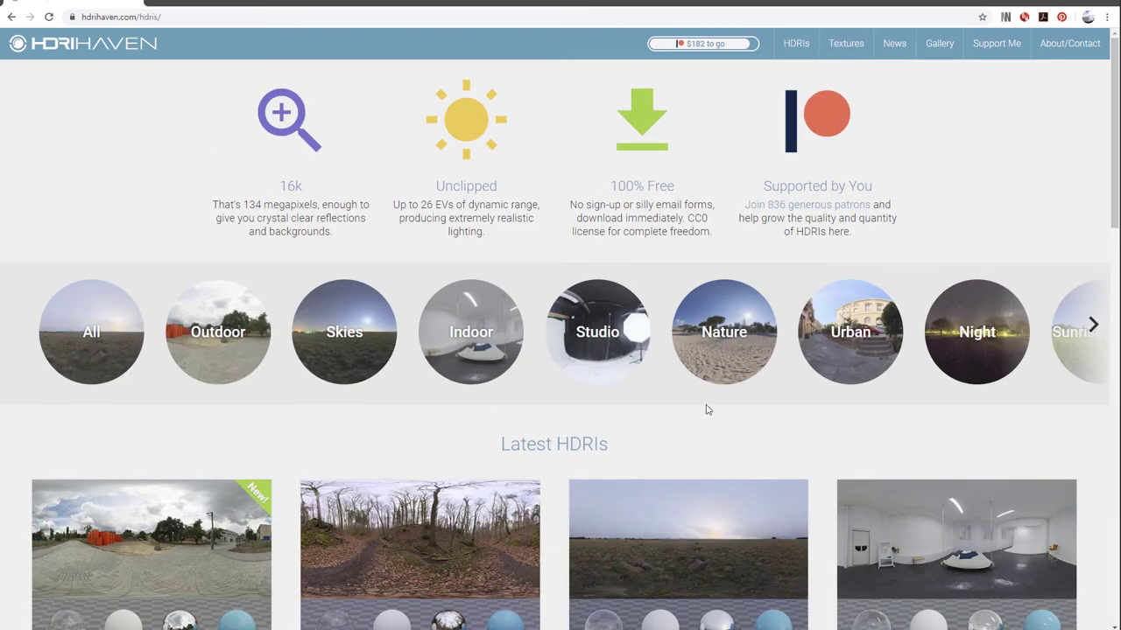
{"action": "left_click", "coordinate": [365, 355]}
{"action": "scroll", "coordinate": [376, 442], "scroll_direction": "down", "scroll_amount": 4}
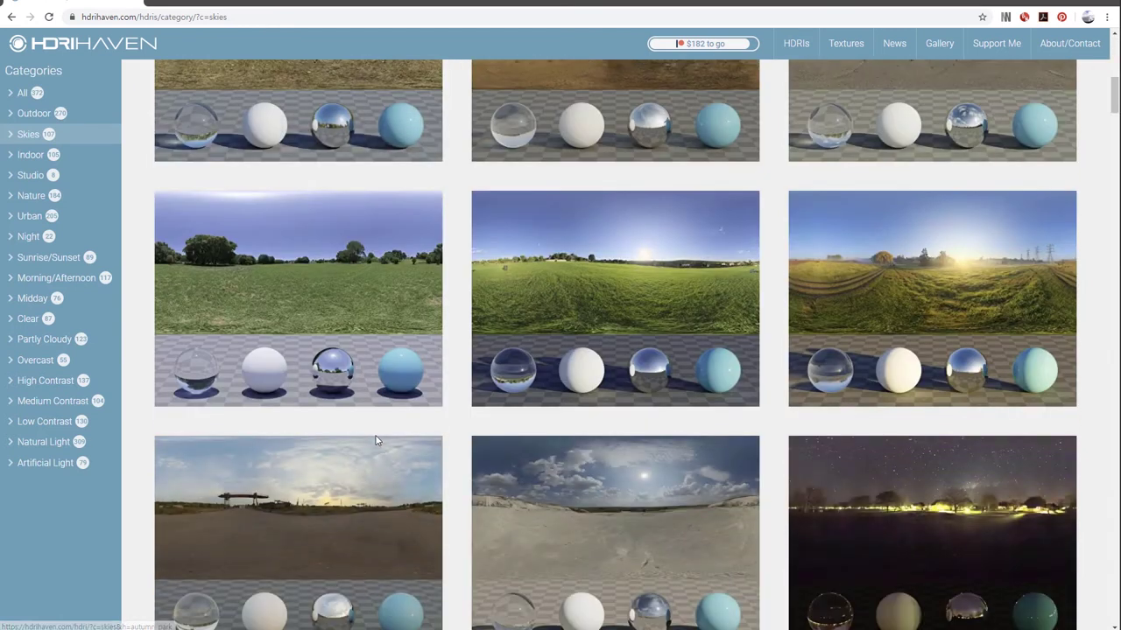
{"action": "scroll", "coordinate": [377, 442], "scroll_direction": "down", "scroll_amount": 3}
{"action": "scroll", "coordinate": [377, 443], "scroll_direction": "down", "scroll_amount": 5}
{"action": "scroll", "coordinate": [376, 442], "scroll_direction": "down", "scroll_amount": 5}
{"action": "scroll", "coordinate": [376, 442], "scroll_direction": "down", "scroll_amount": 2}
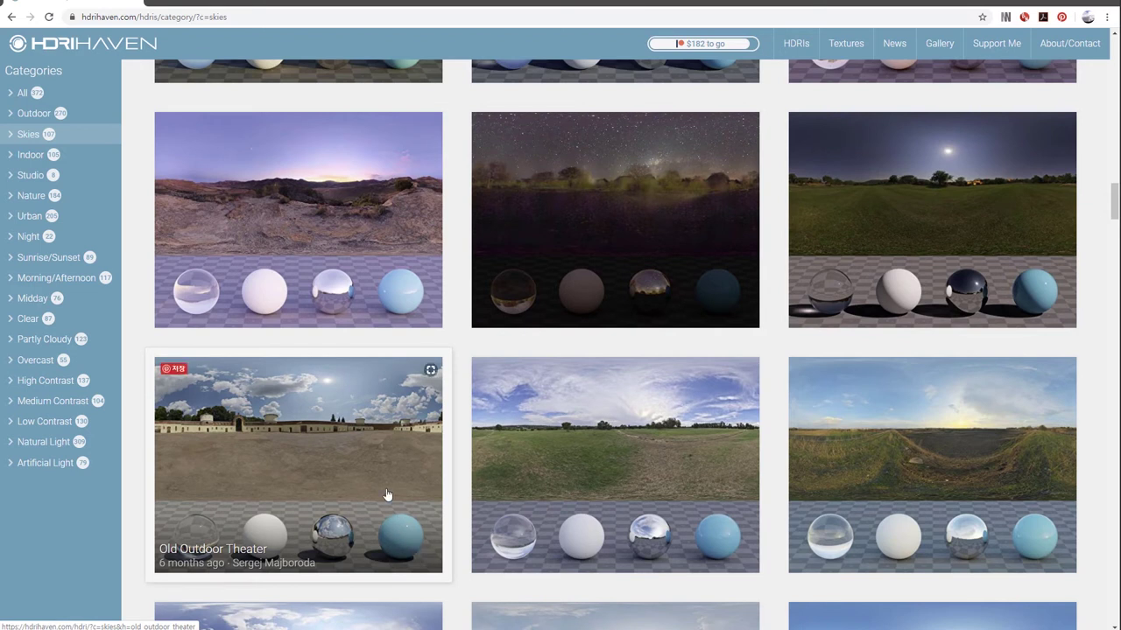
{"action": "left_click", "coordinate": [368, 452]}
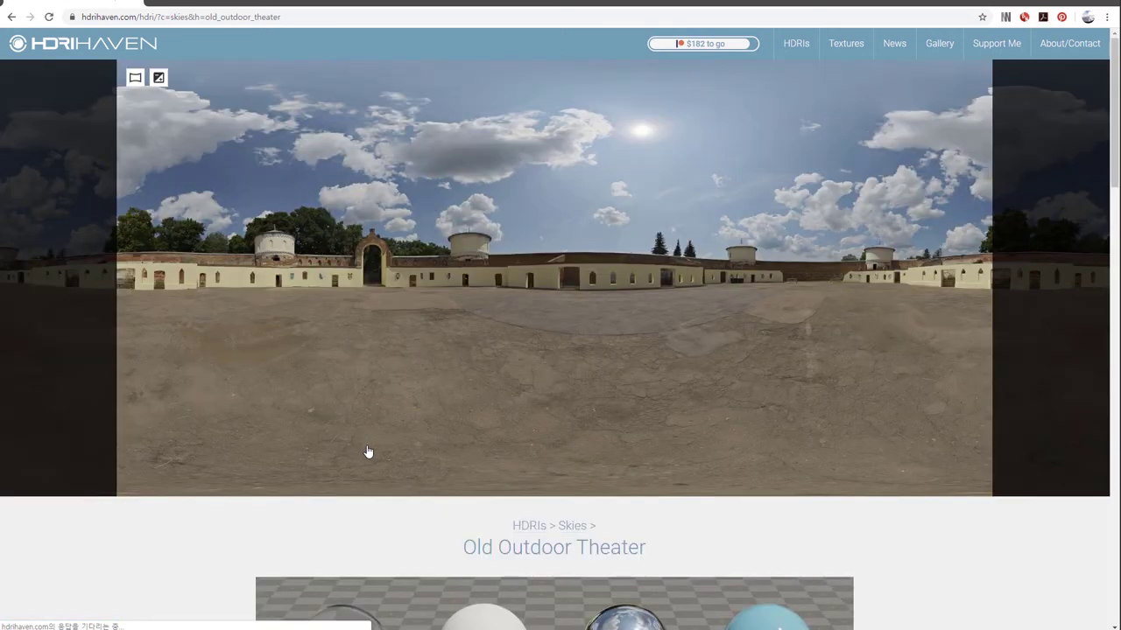
{"action": "scroll", "coordinate": [362, 448], "scroll_direction": "down", "scroll_amount": 2}
{"action": "scroll", "coordinate": [365, 453], "scroll_direction": "down", "scroll_amount": 2}
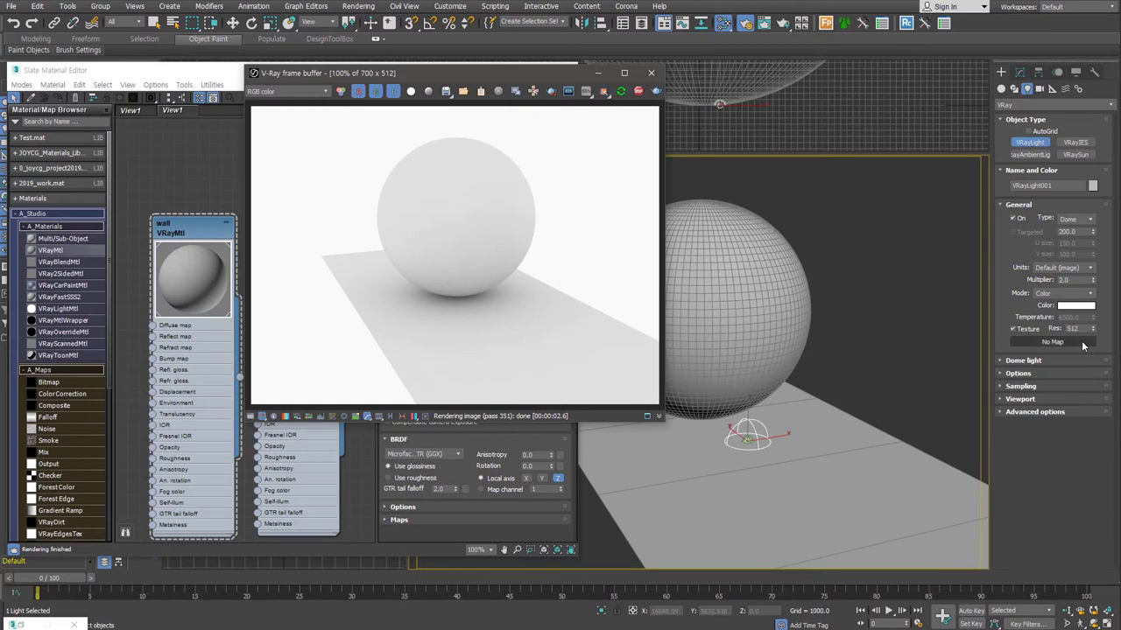
Assign a VRayHDRI map loading the old outdoor theater HDR file to the dome light
{"action": "left_click", "coordinate": [1052, 341]}
{"action": "left_click", "coordinate": [279, 231]}
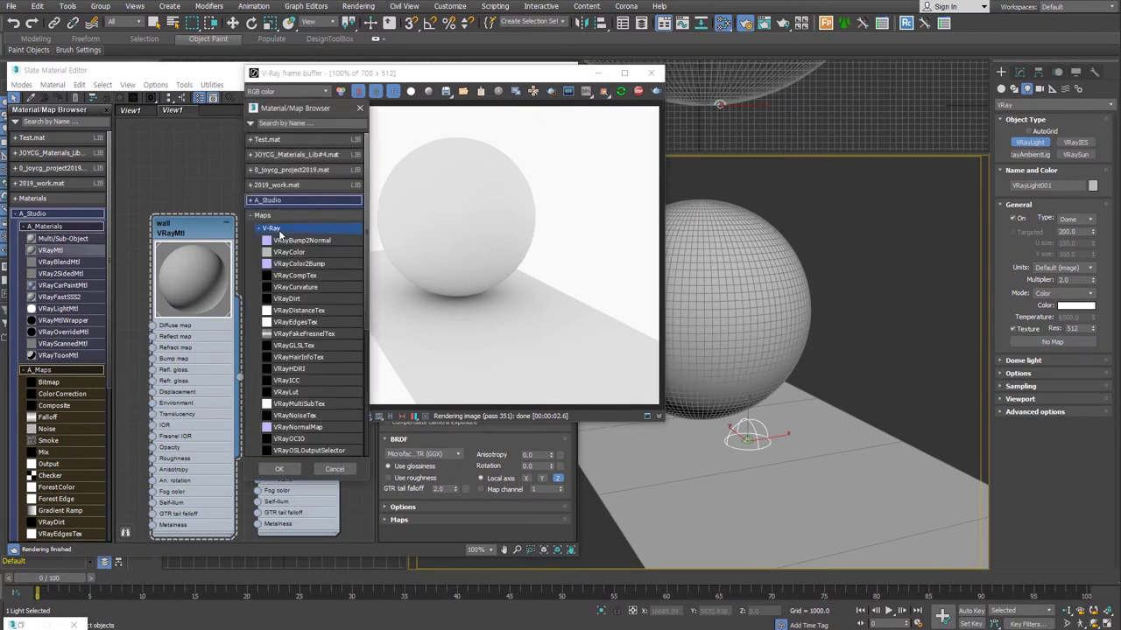
{"action": "double_click", "coordinate": [311, 369]}
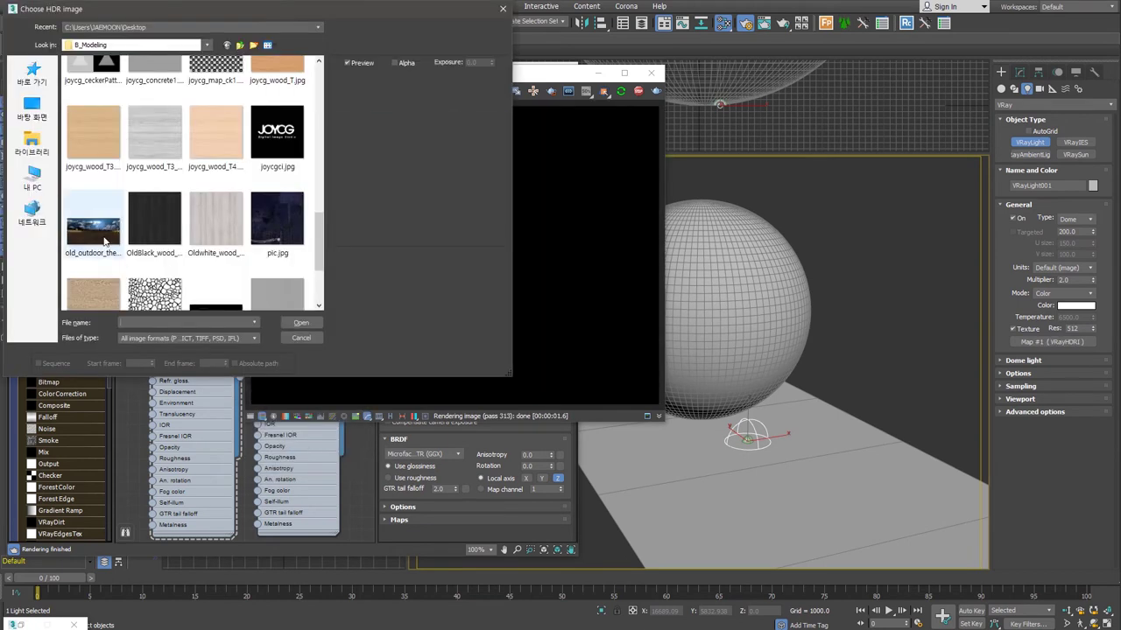
{"action": "left_click", "coordinate": [104, 241]}
{"action": "left_click", "coordinate": [297, 323]}
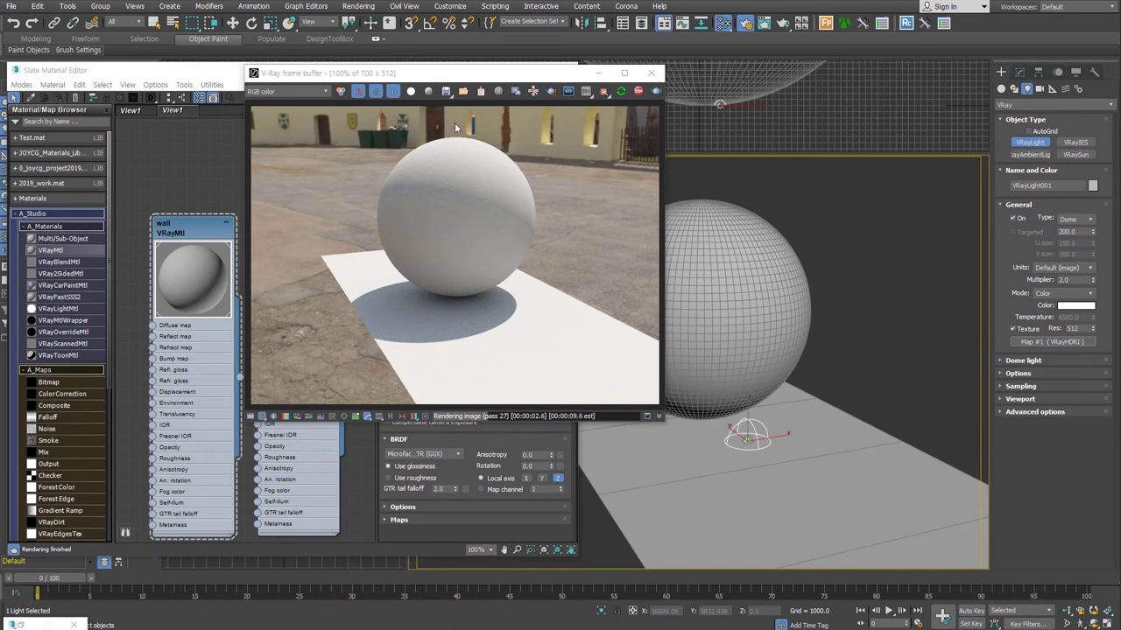
Drag the dome light's HDRI map into the Slate editor as an instance
{"action": "left_click_drag", "start_coordinate": [455, 73], "coordinate": [786, 72]}
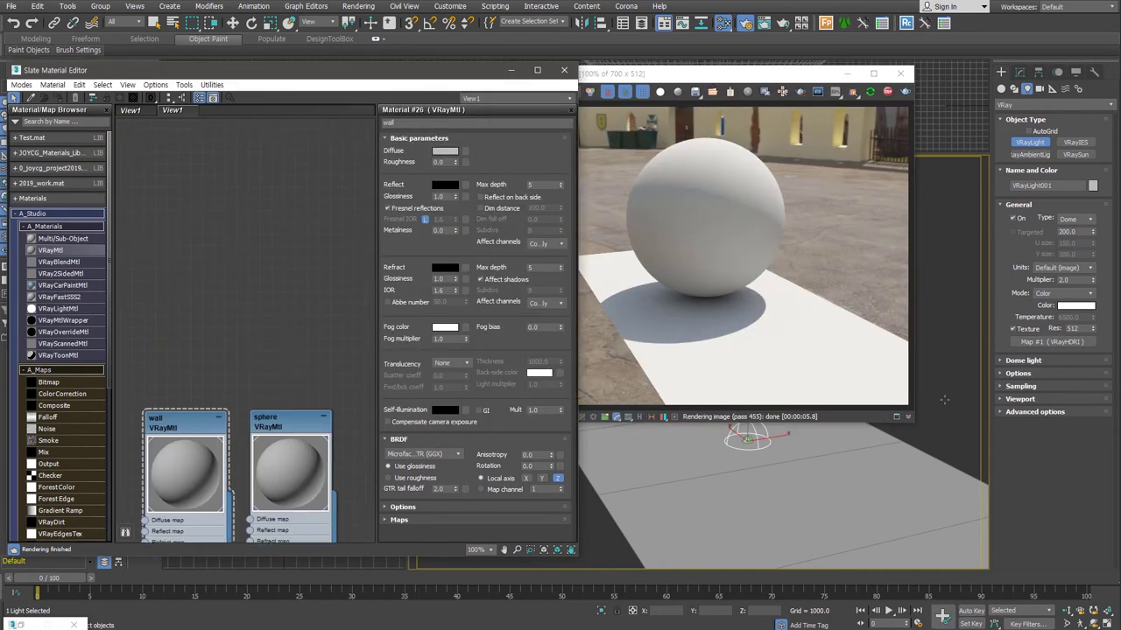
{"action": "left_click_drag", "start_coordinate": [1050, 341], "coordinate": [253, 246]}
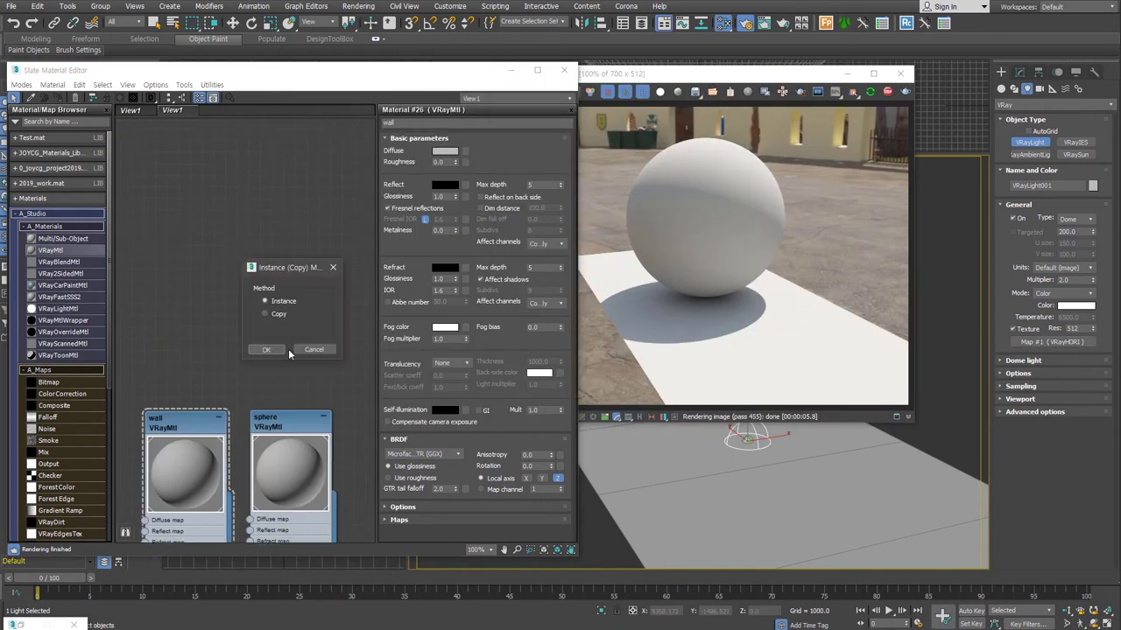
{"action": "left_click", "coordinate": [268, 350]}
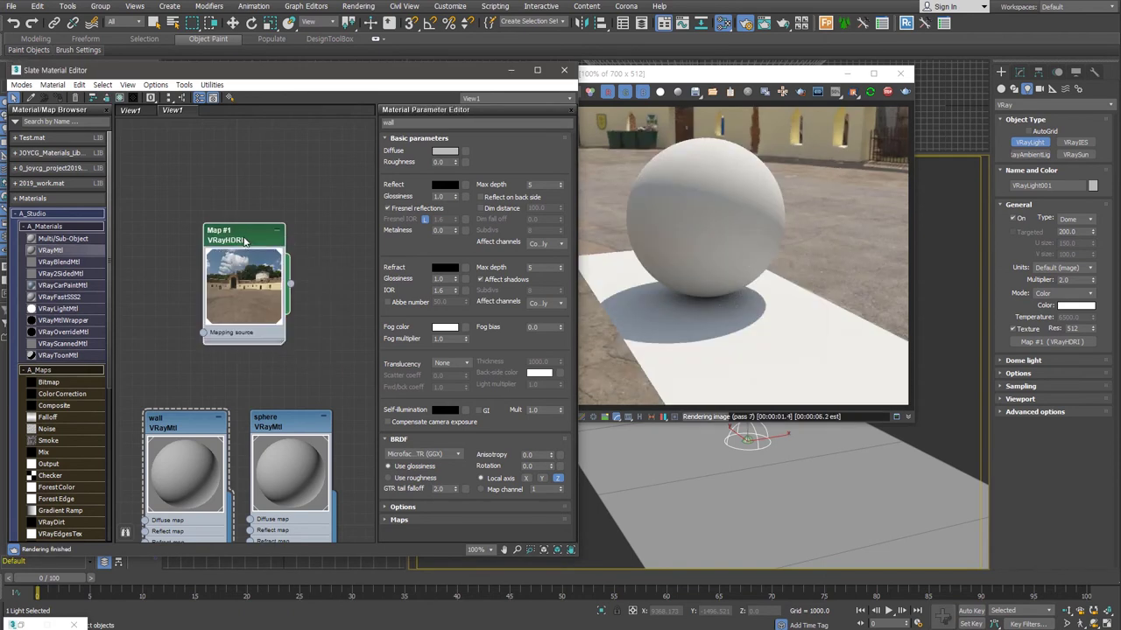
{"action": "double_click", "coordinate": [246, 242]}
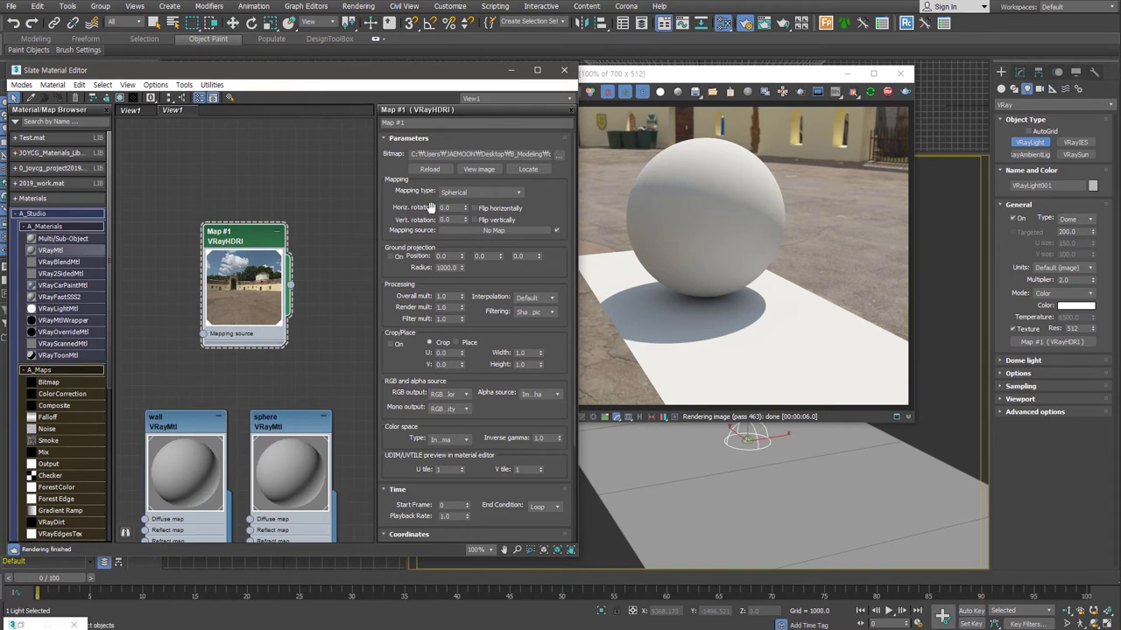
Rotate the HDRI horizontally to 128 degrees and reset its vertical rotation to 0
{"action": "left_click_drag", "start_coordinate": [465, 207], "coordinate": [471, 182]}
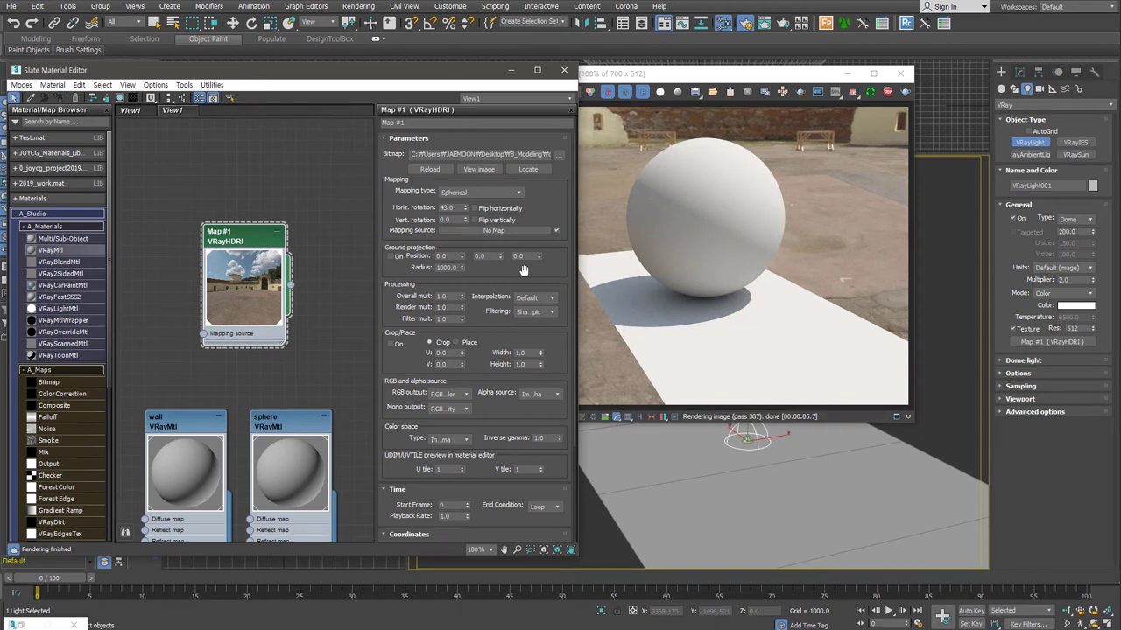
{"action": "left_click_drag", "start_coordinate": [466, 210], "coordinate": [466, 207]}
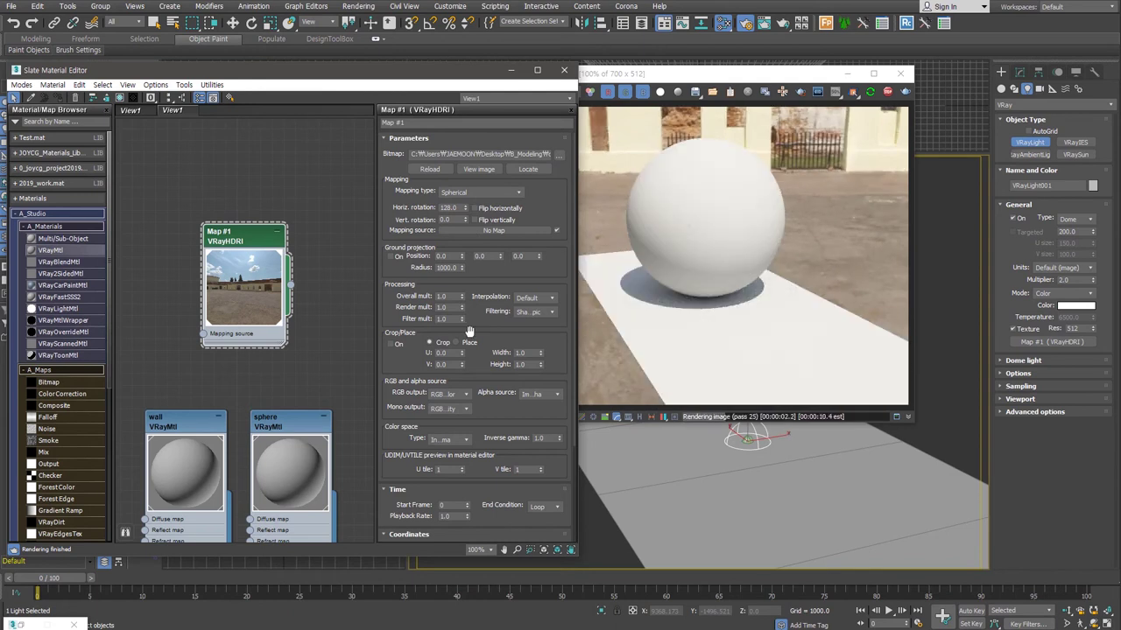
{"action": "mouse_move", "coordinate": [464, 218]}
{"action": "left_mouse_down"}
{"action": "mouse_move", "coordinate": [463, 199]}
{"action": "mouse_move", "coordinate": [460, 222]}
{"action": "left_mouse_up"}
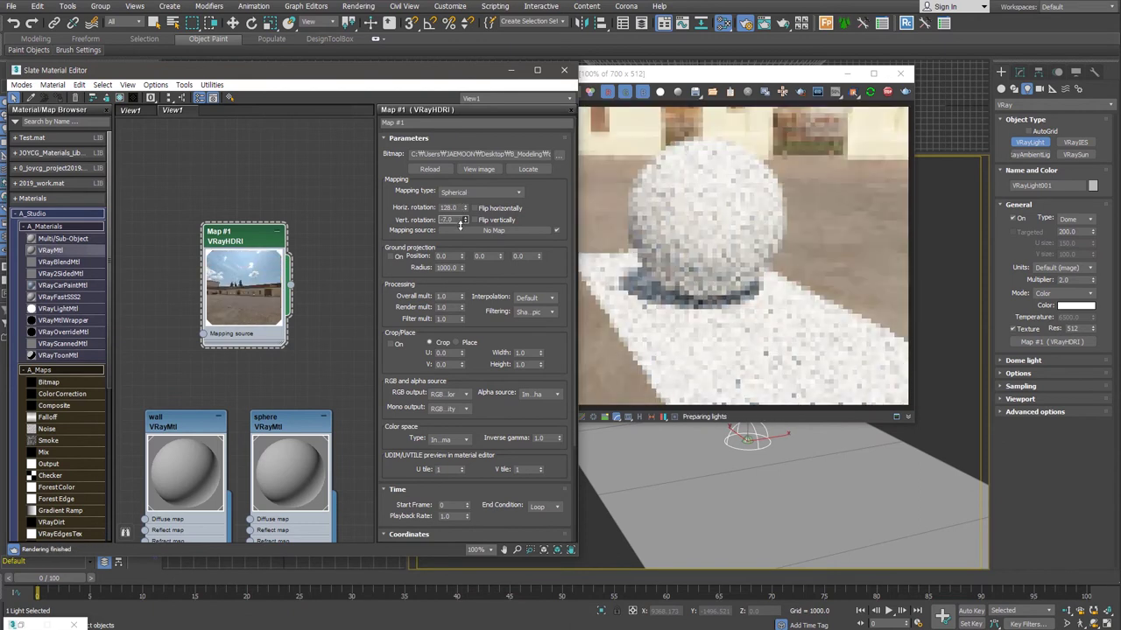
{"action": "right_click", "coordinate": [460, 222]}
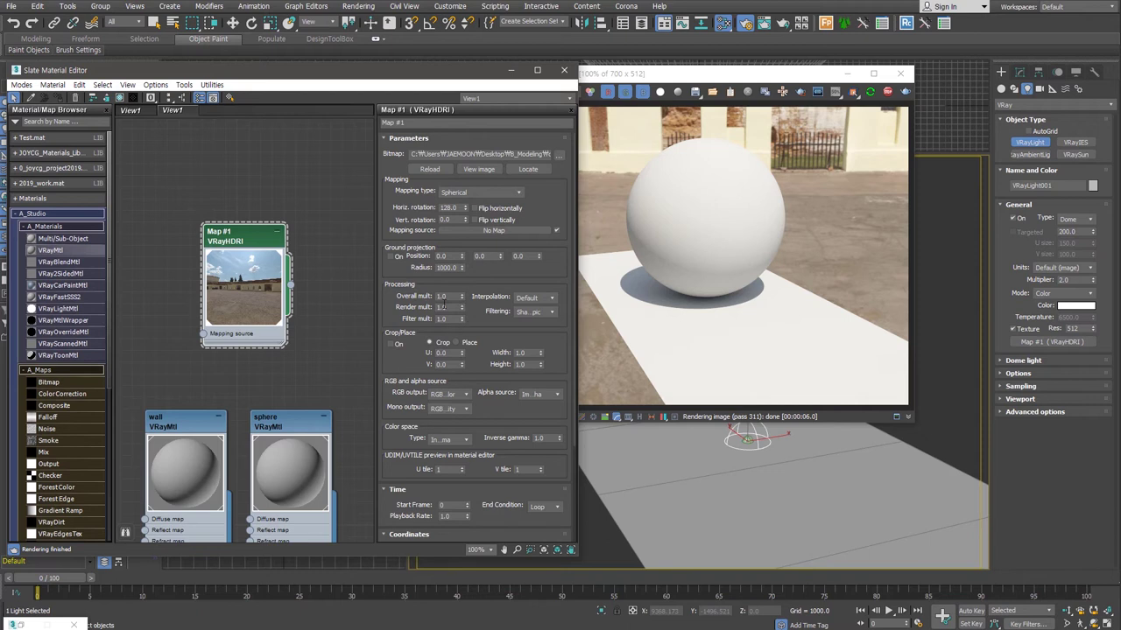
Try an HDRI Overall mult of 2.0 and Render mult of 2.0, then undo Render mult to 1.0
{"action": "double_click", "coordinate": [454, 297]}
{"action": "type", "text": "2"}
{"action": "key", "text": "Return"}
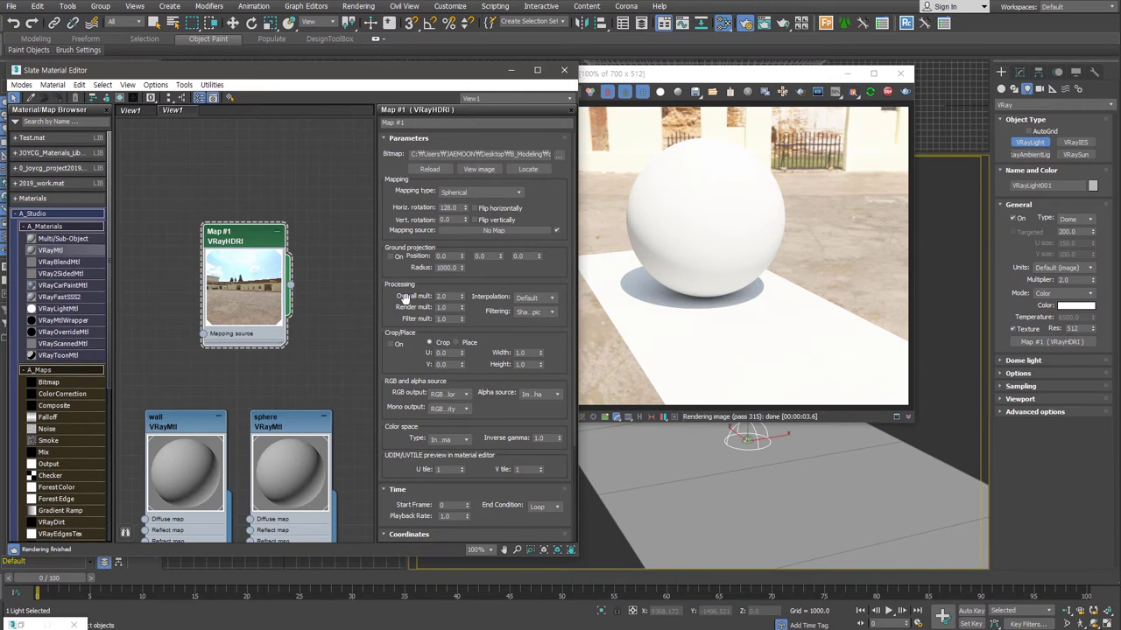
{"action": "double_click", "coordinate": [442, 297]}
{"action": "type", "text": "1"}
{"action": "key", "text": "Tab"}
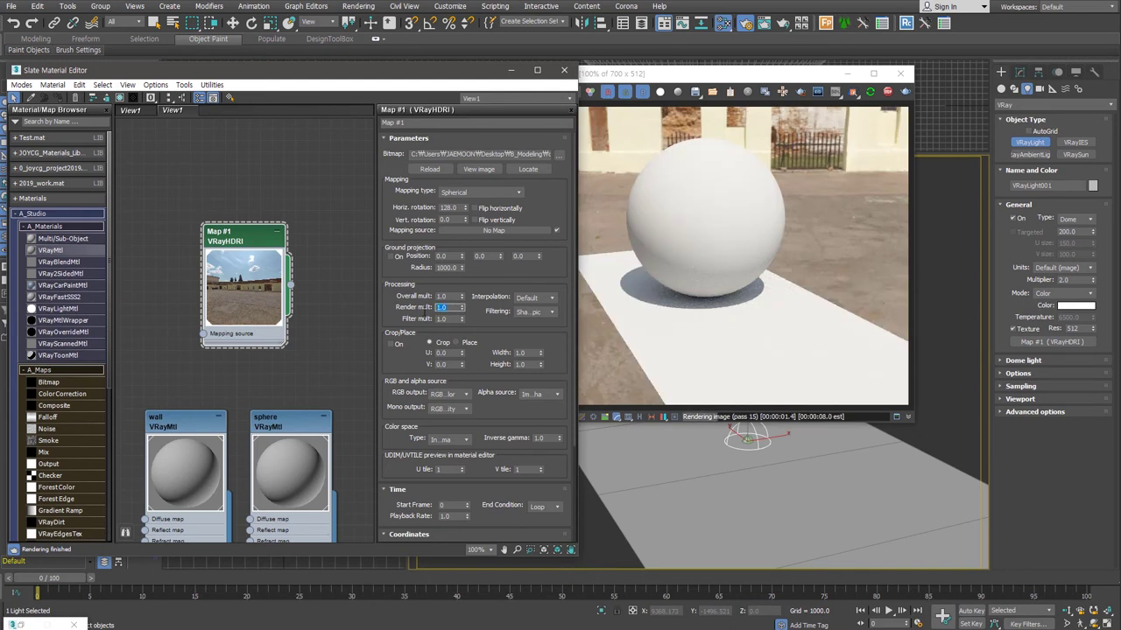
{"action": "type", "text": "2"}
{"action": "key", "text": "Return"}
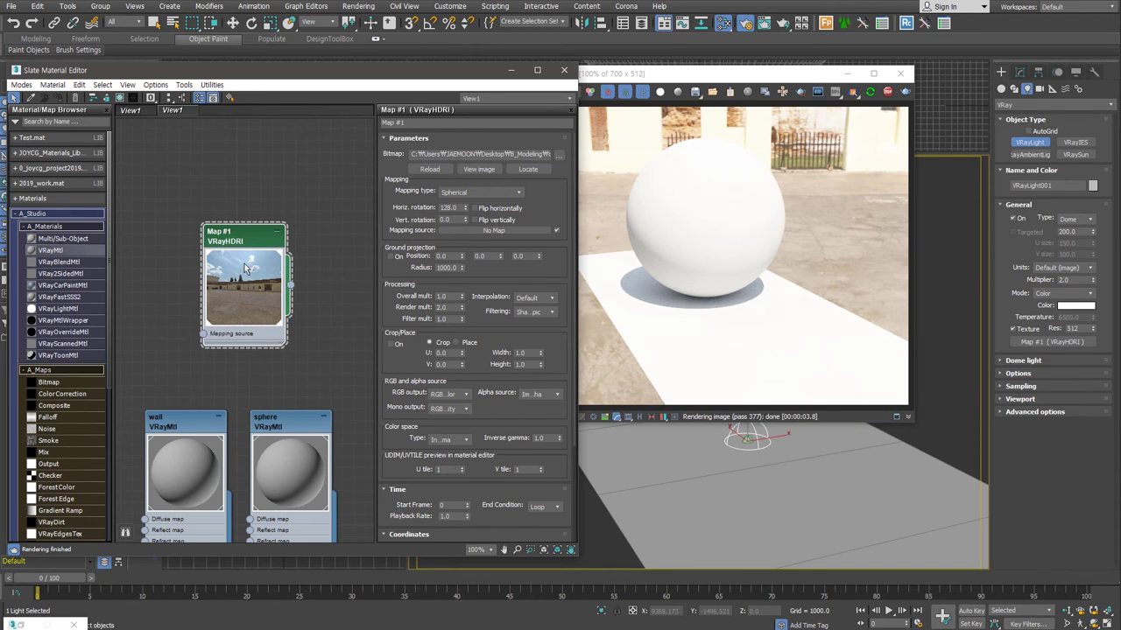
{"action": "key", "text": "ctrl+z"}
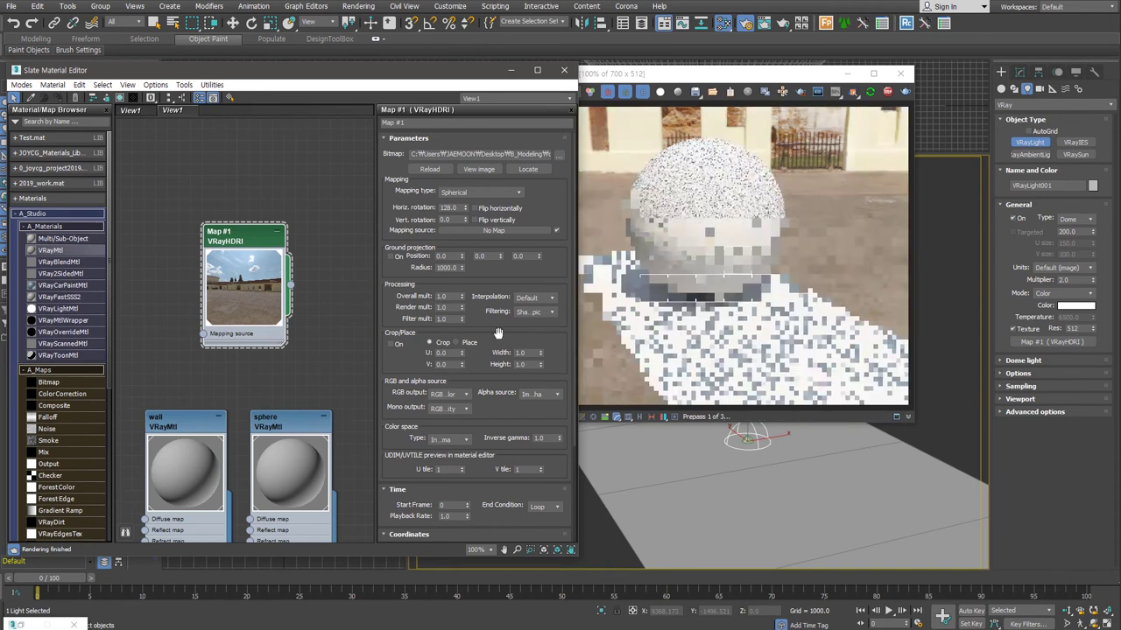
Undo the doubled multipliers, then reapply Overall mult 2.0 with Render mult left at 1.0
{"action": "left_click", "coordinate": [446, 296]}
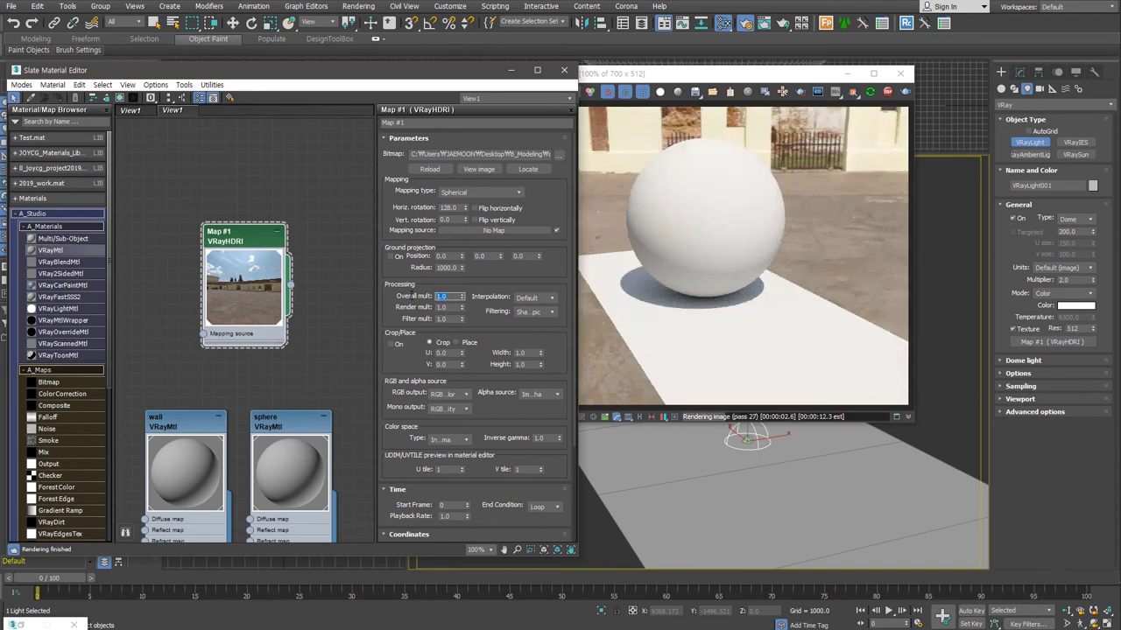
{"action": "type", "text": "2"}
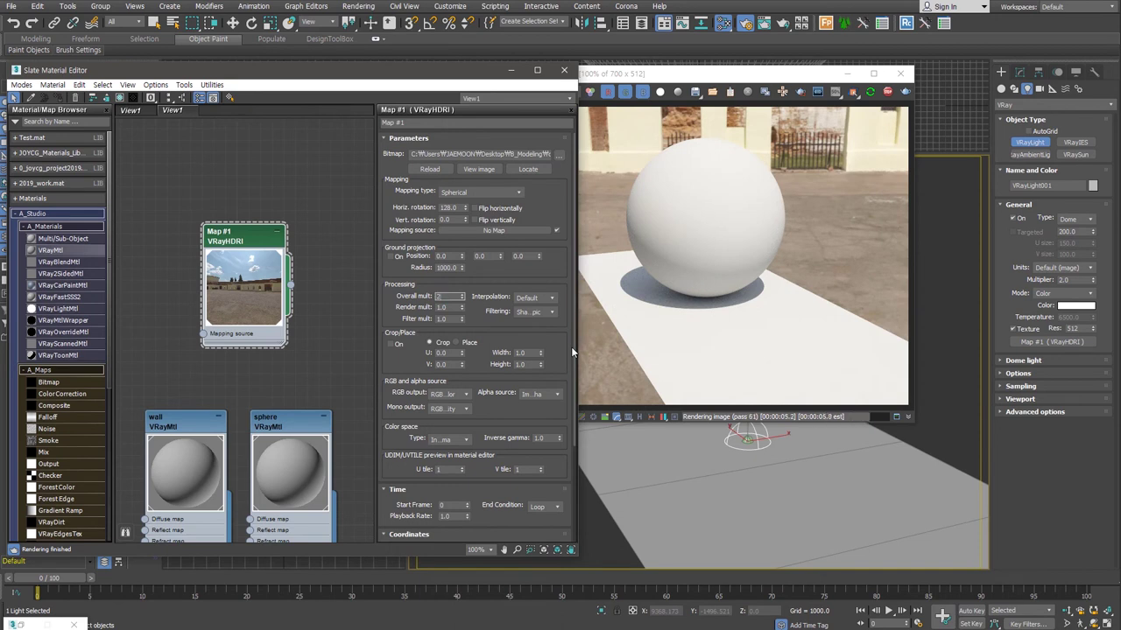
{"action": "key", "text": "Return"}
{"action": "key", "text": "Tab"}
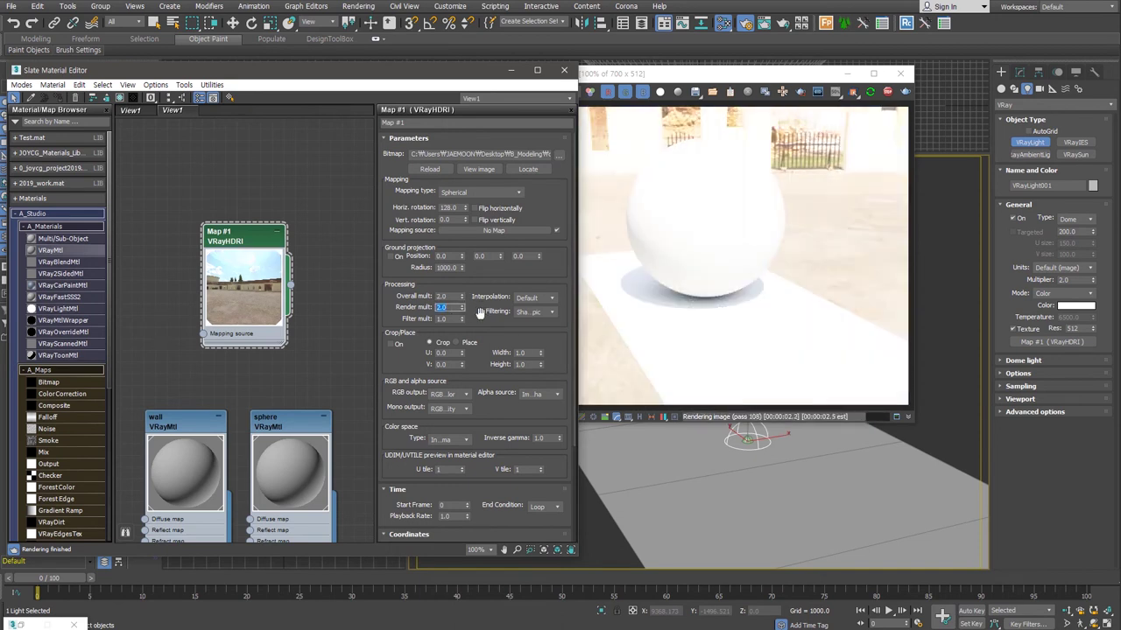
{"action": "key", "text": "Return"}
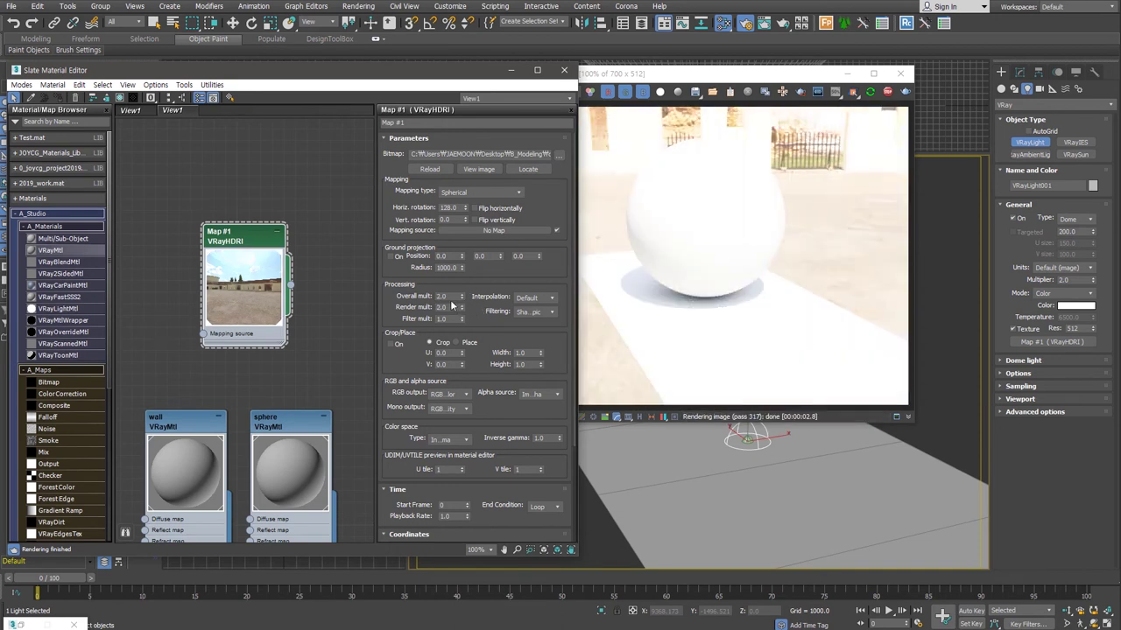
{"action": "key", "text": "ctrl+z"}
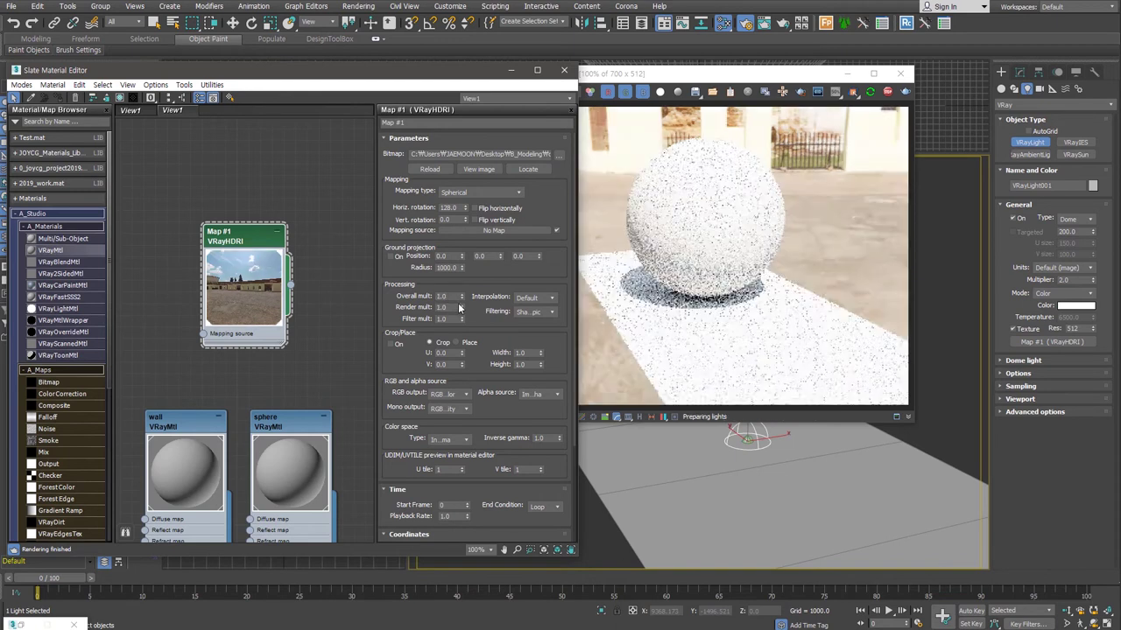
{"action": "key", "text": "ctrl+z"}
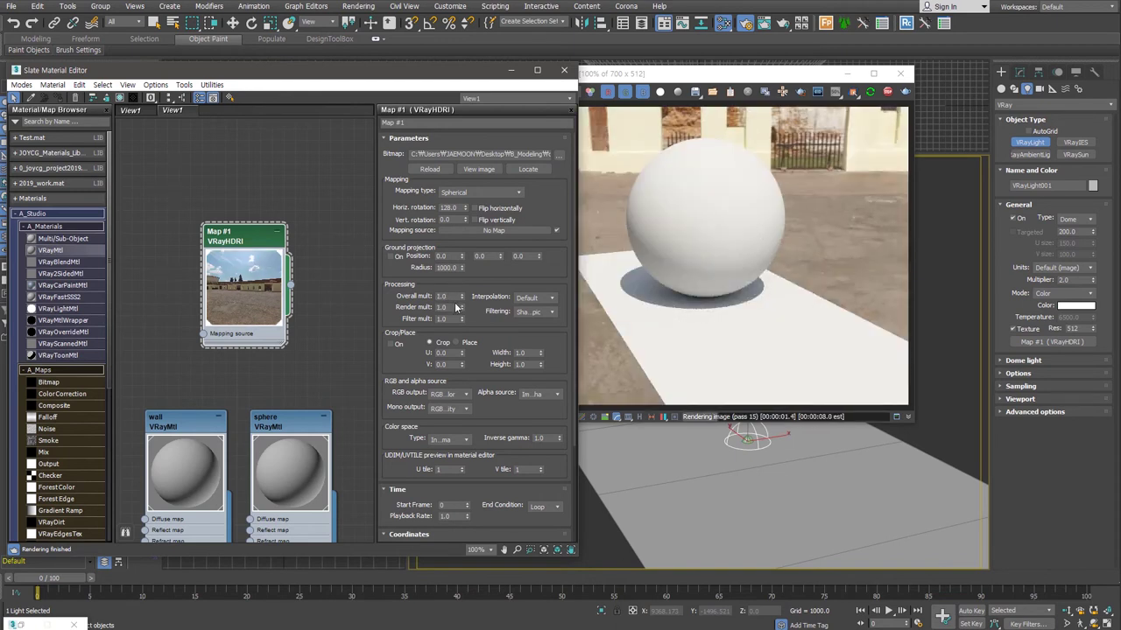
{"action": "double_click", "coordinate": [442, 296]}
{"action": "type", "text": "2"}
{"action": "key", "text": "Return"}
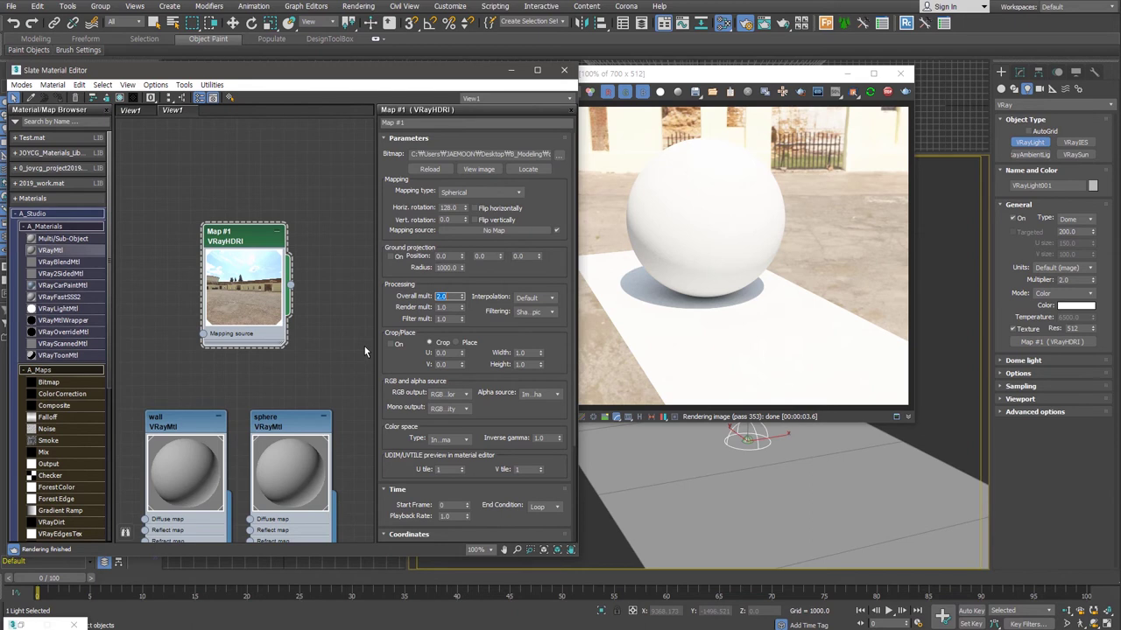
Move the material editor aside and select the physical camera from the camera viewport's menu
{"action": "mouse_move", "coordinate": [778, 78]}
{"action": "left_mouse_down"}
{"action": "mouse_move", "coordinate": [565, 74]}
{"action": "mouse_move", "coordinate": [321, 104]}
{"action": "mouse_move", "coordinate": [202, 88]}
{"action": "left_mouse_up"}
{"action": "left_click", "coordinate": [512, 70]}
{"action": "left_click", "coordinate": [462, 165]}
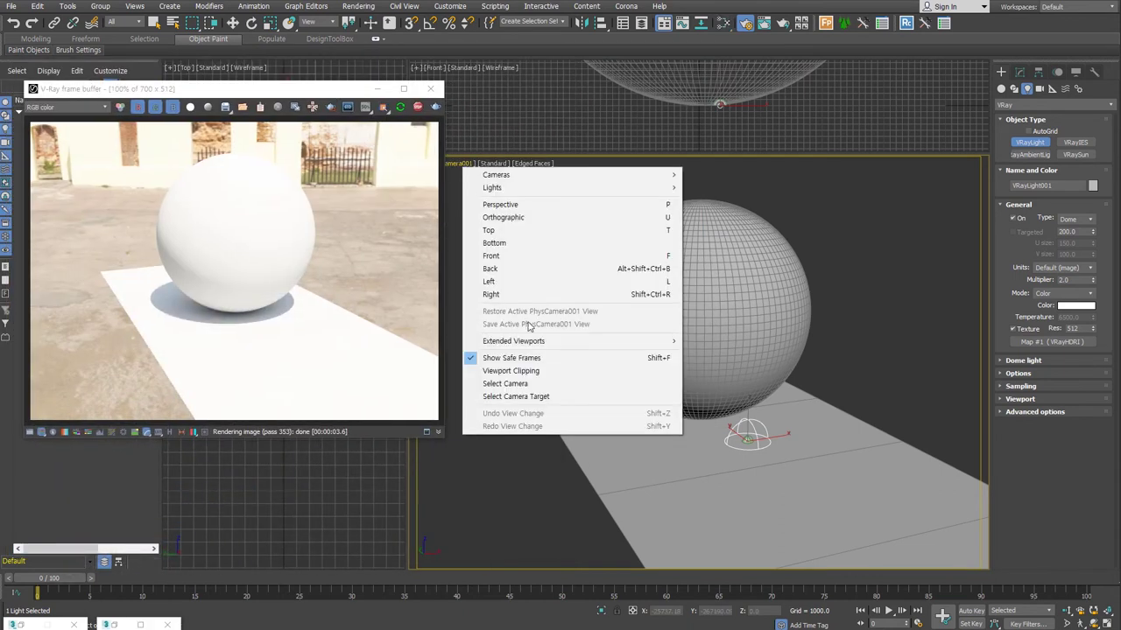
{"action": "left_click", "coordinate": [554, 385]}
Set the camera shutter to 1/seconds with a duration of 250
{"action": "left_click", "coordinate": [1021, 73]}
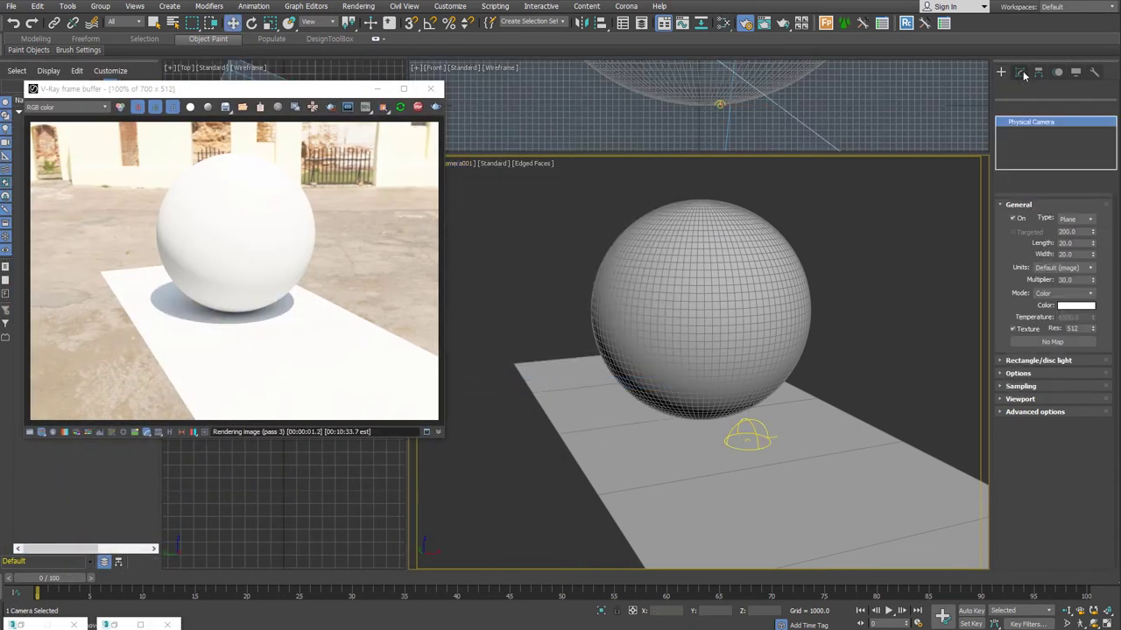
{"action": "left_click_drag", "start_coordinate": [1079, 457], "coordinate": [1083, 302]}
{"action": "left_click", "coordinate": [1064, 326]}
{"action": "left_click", "coordinate": [1049, 338]}
{"action": "double_click", "coordinate": [1074, 341]}
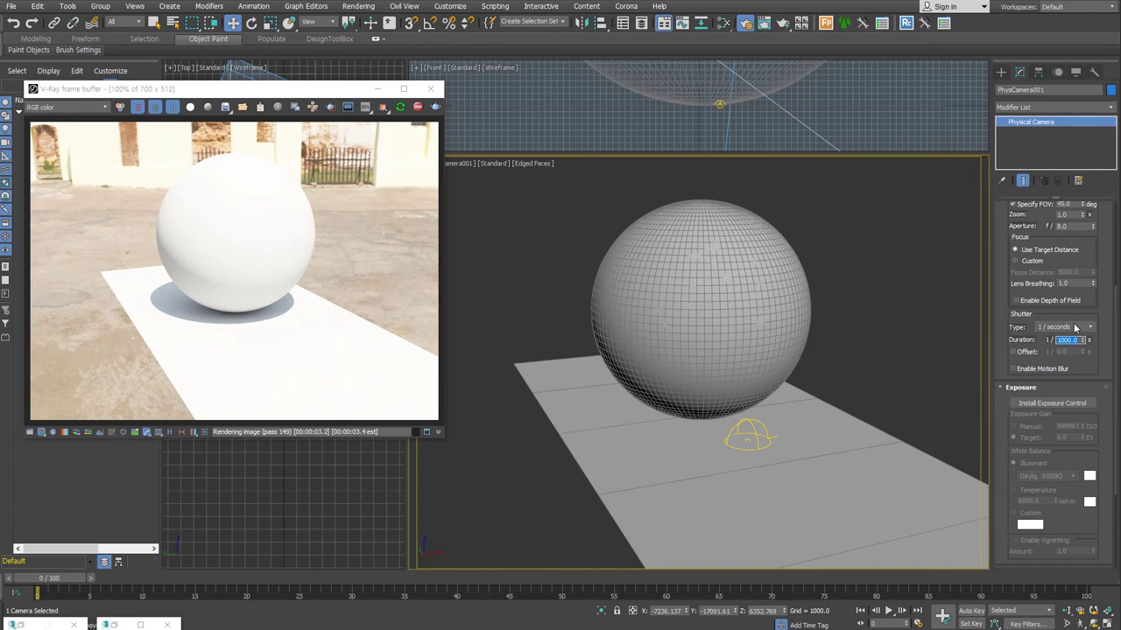
{"action": "type", "text": "25"}
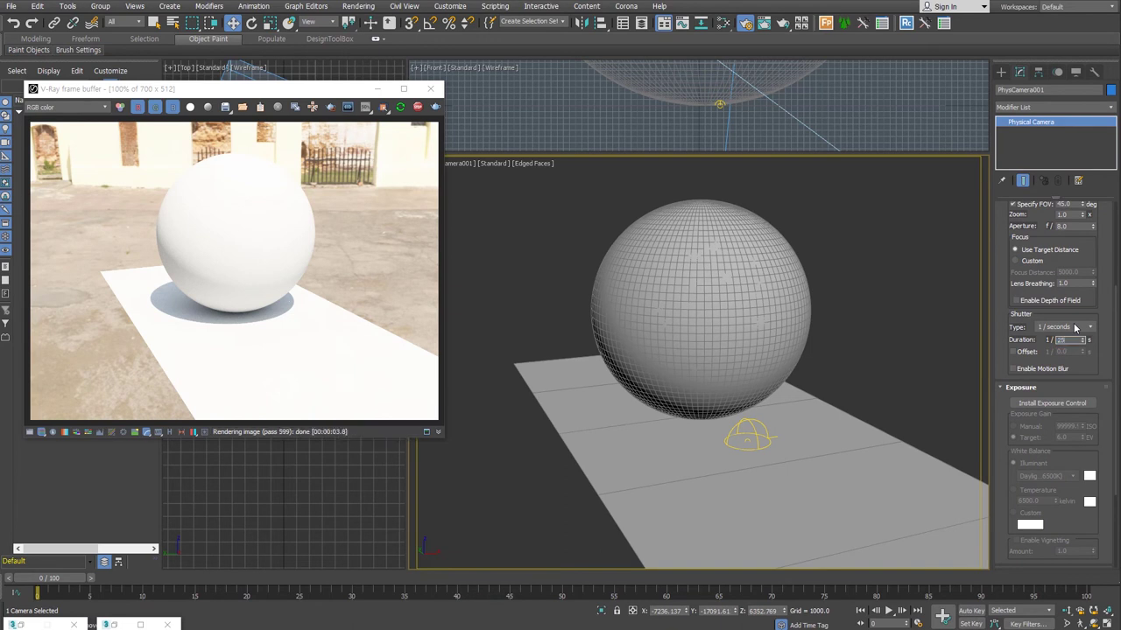
{"action": "type", "text": "0.0"}
{"action": "key", "text": "Return"}
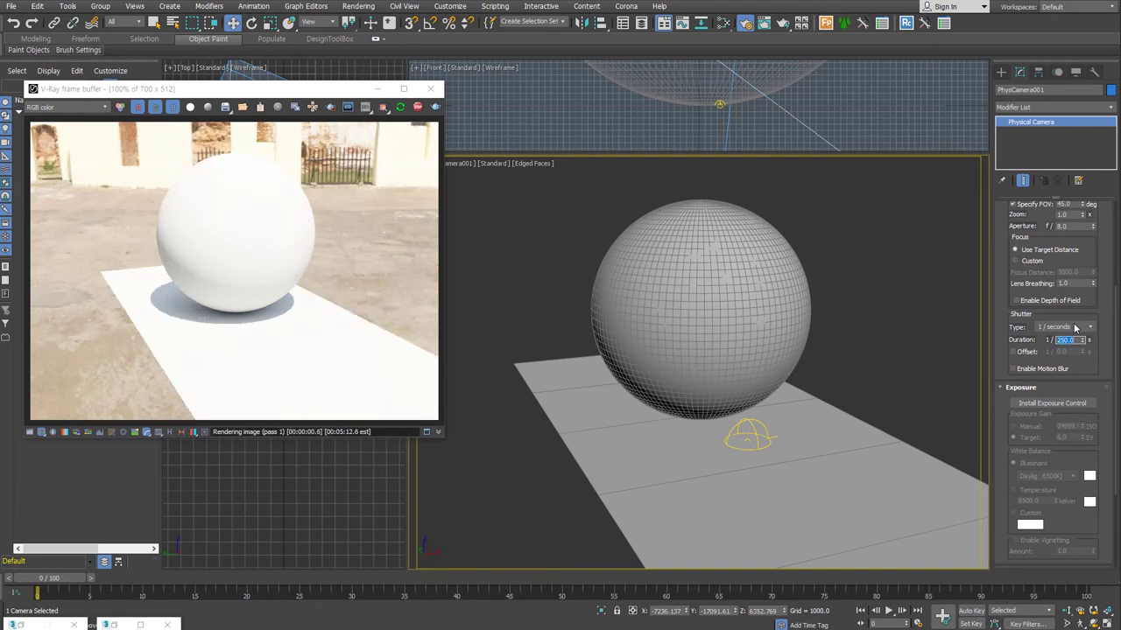
Install the camera's exposure control with manual ISO 100 and Custom white balance
{"action": "left_click", "coordinate": [1073, 407]}
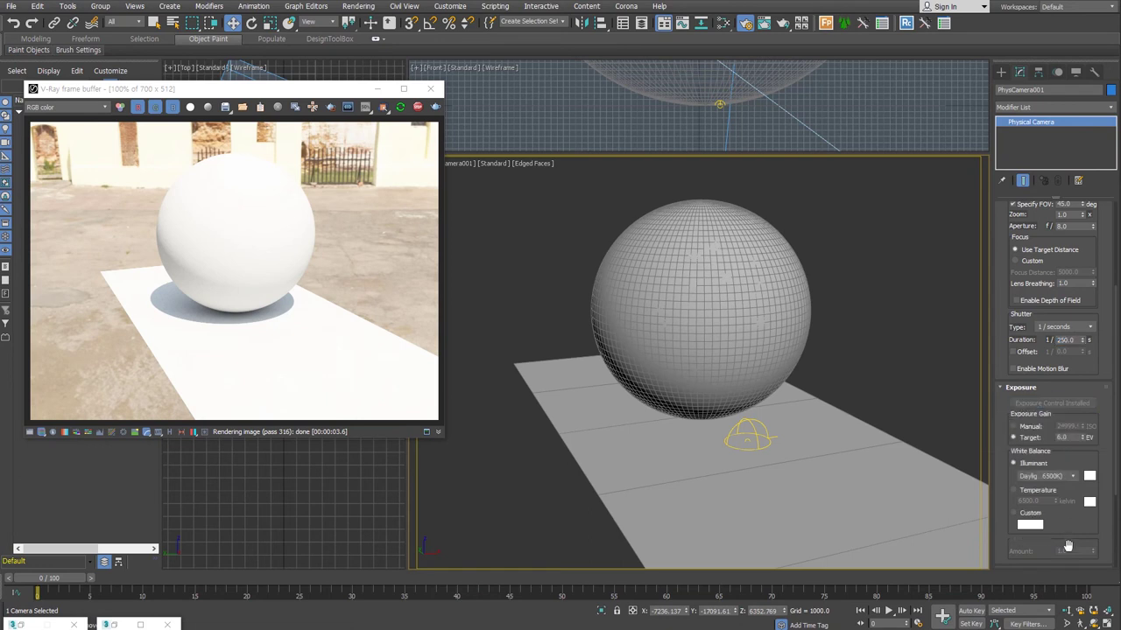
{"action": "left_click", "coordinate": [1014, 426]}
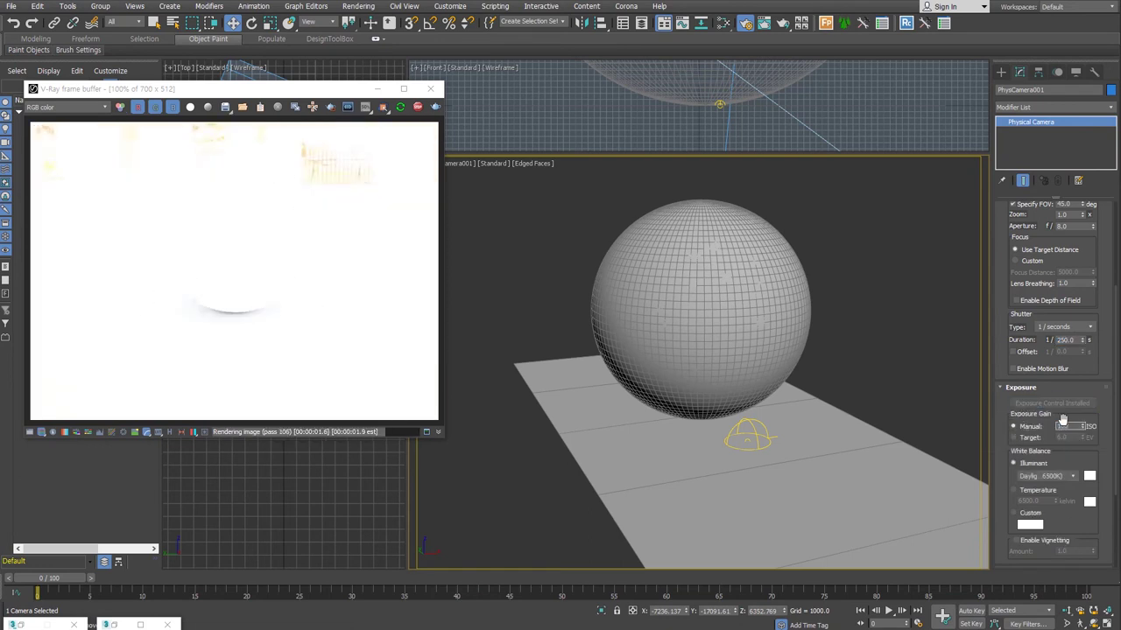
{"action": "type", "text": "100"}
{"action": "key", "text": "Return"}
{"action": "left_click", "coordinate": [1030, 513]}
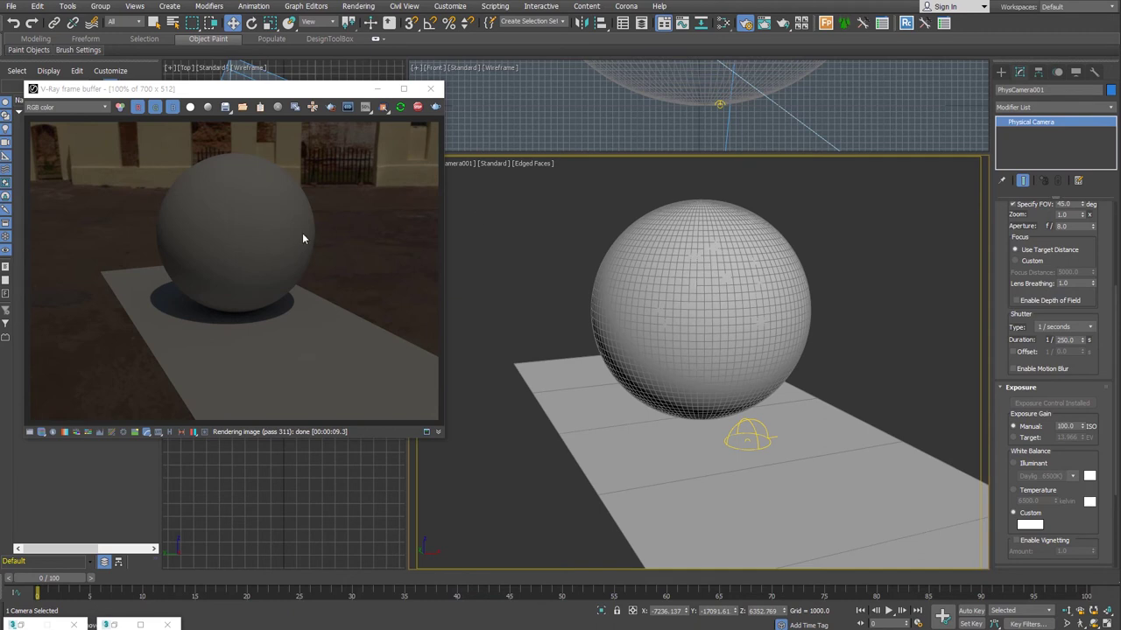
{"action": "left_click", "coordinate": [805, 362]}
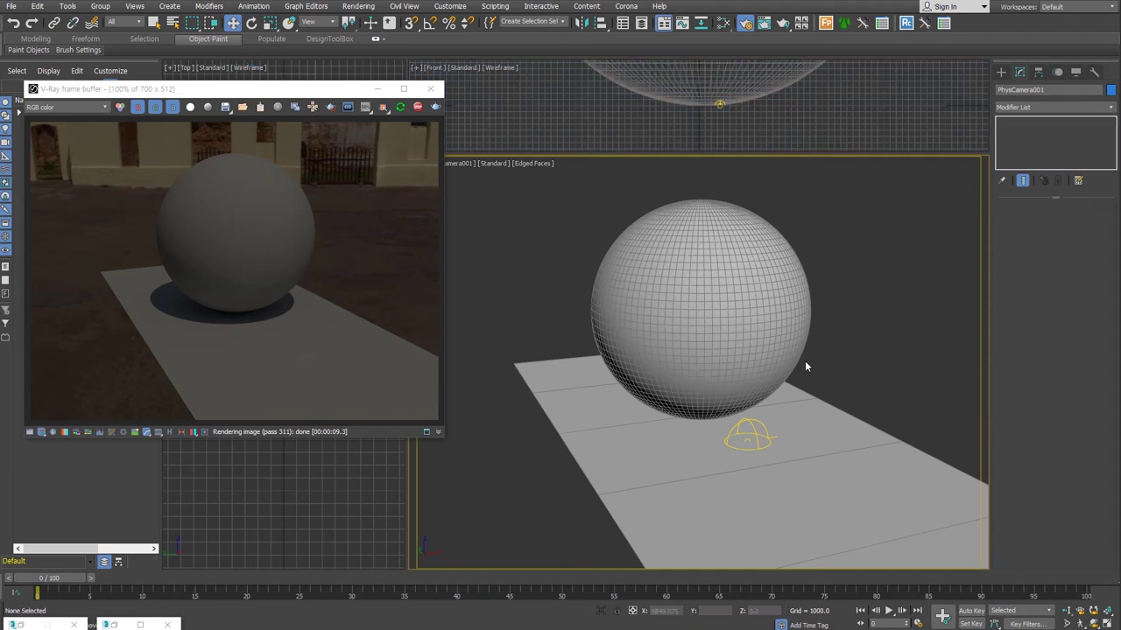
Select VRayLight001 and set its dome light multiplier to 5.0
{"action": "left_click", "coordinate": [747, 440]}
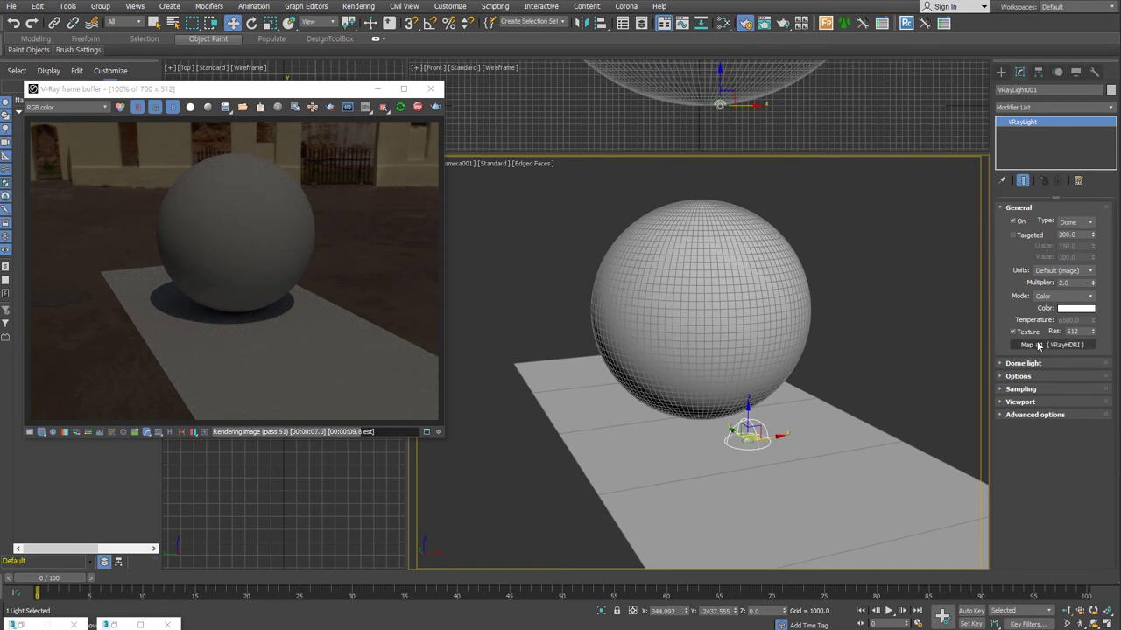
{"action": "double_click", "coordinate": [1065, 282]}
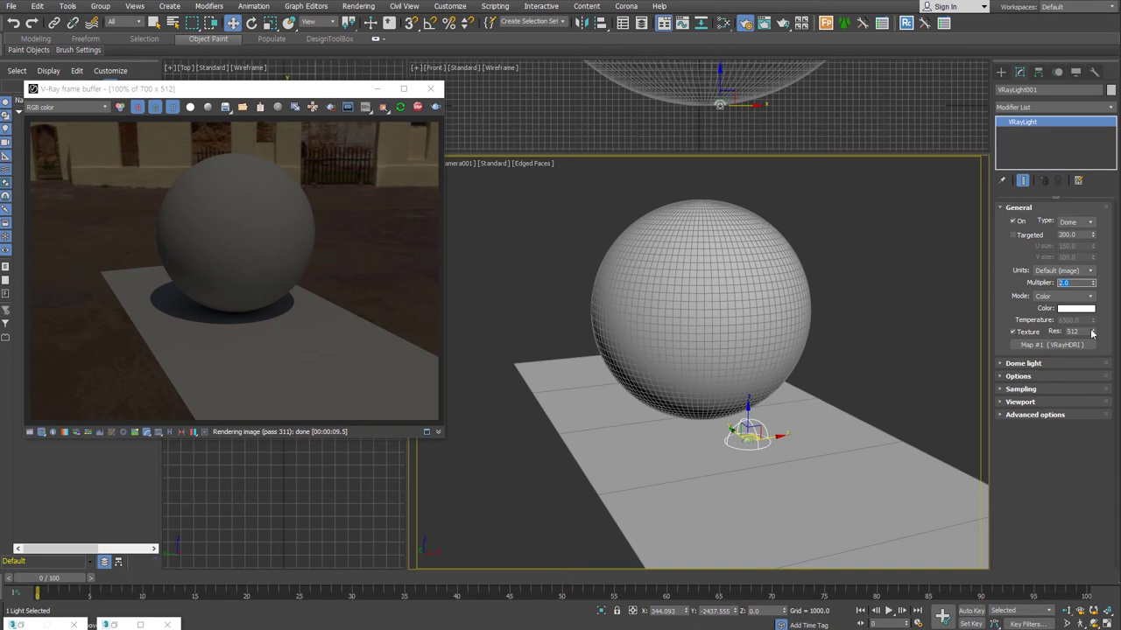
{"action": "type", "text": "5"}
{"action": "key", "text": "Return"}
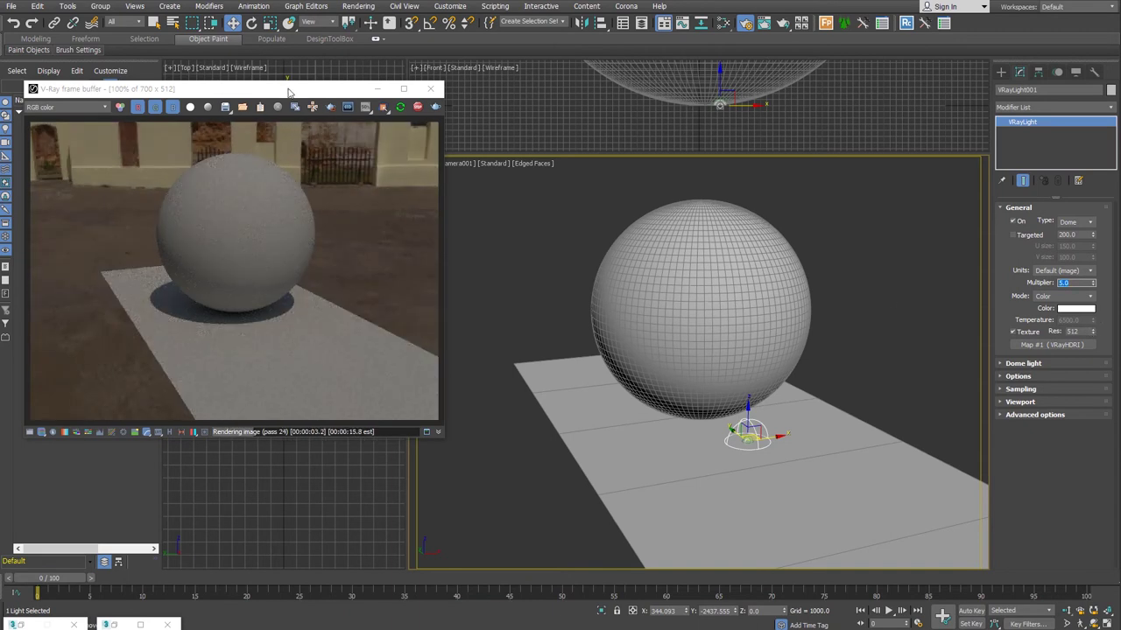
{"action": "left_click_drag", "start_coordinate": [288, 93], "coordinate": [829, 97]}
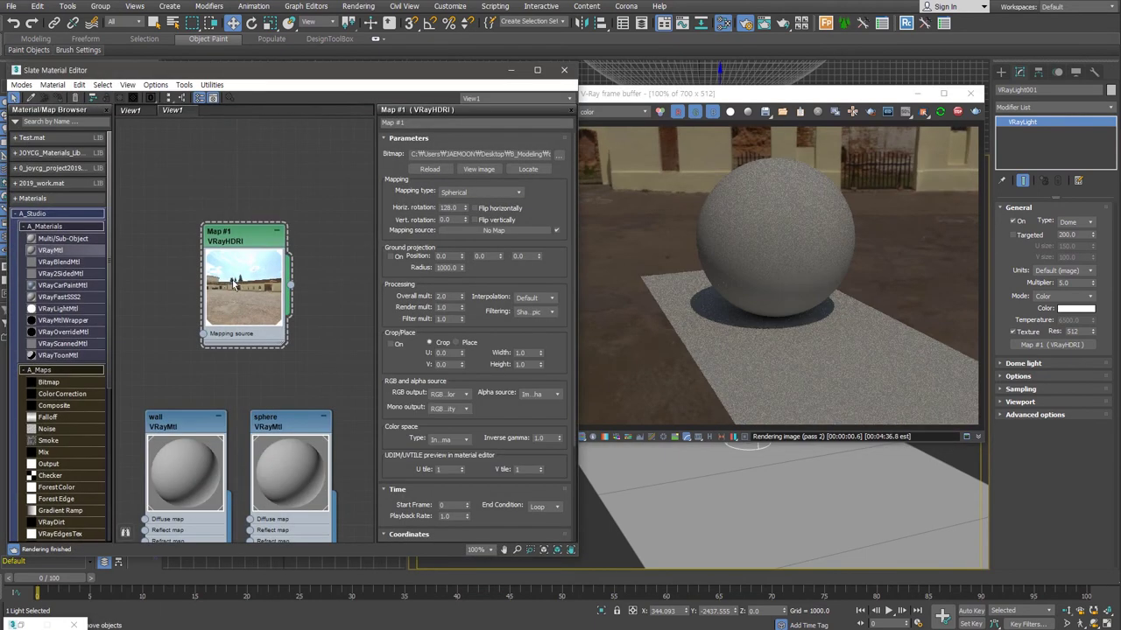
Set the HDRI Overall mult to 5.0 and the dome light multiplier to 8.0
{"action": "double_click", "coordinate": [440, 296]}
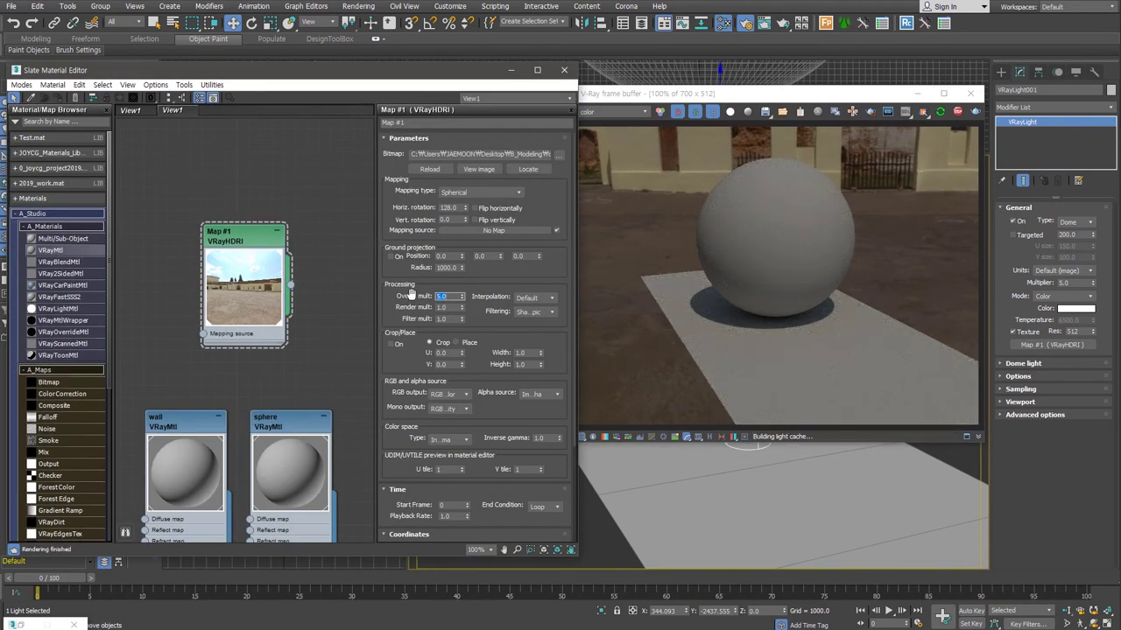
{"action": "key", "text": "Return"}
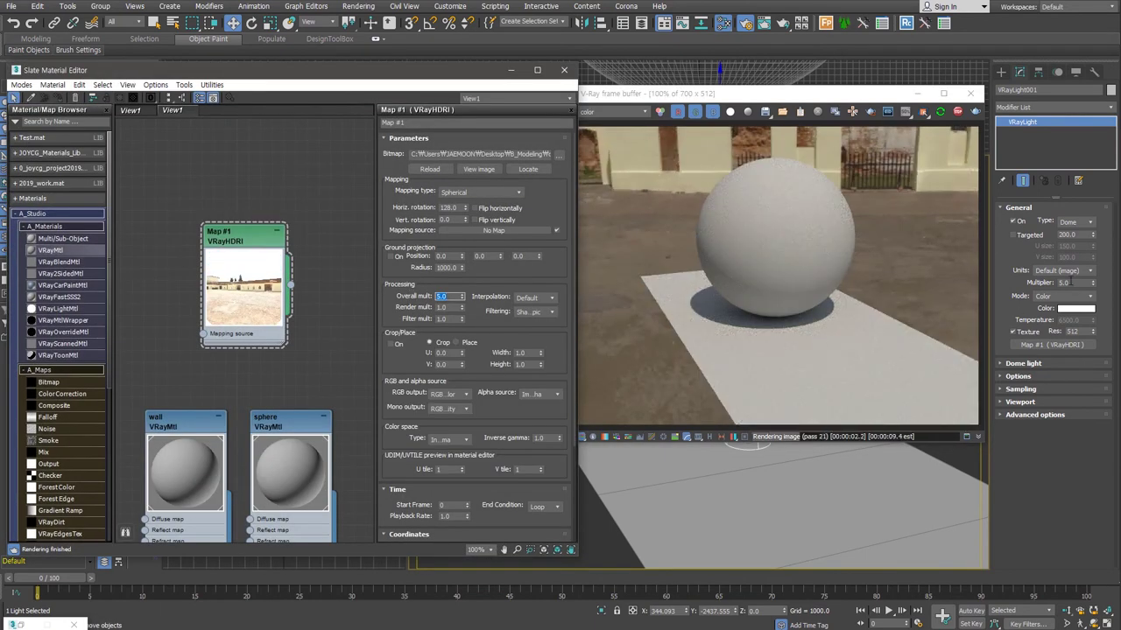
{"action": "double_click", "coordinate": [1070, 282]}
{"action": "type", "text": "8"}
{"action": "key", "text": "Return"}
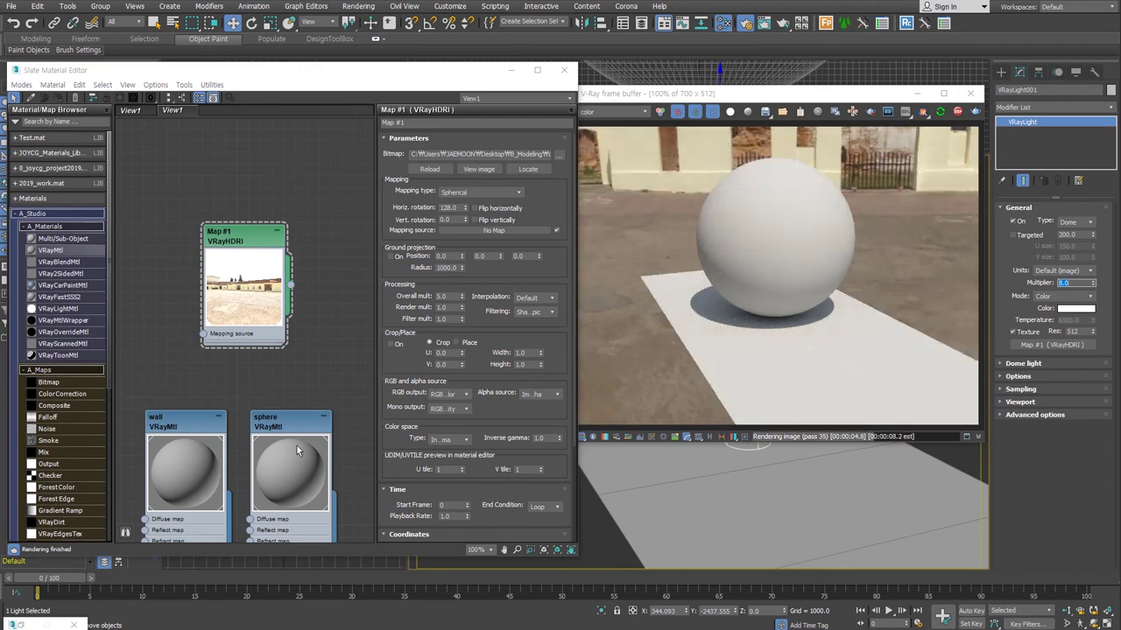
{"action": "left_click", "coordinate": [268, 199]}
Give the sphere VRayMtl a dark red diffuse colour and a white reflection colour
{"action": "double_click", "coordinate": [272, 197]}
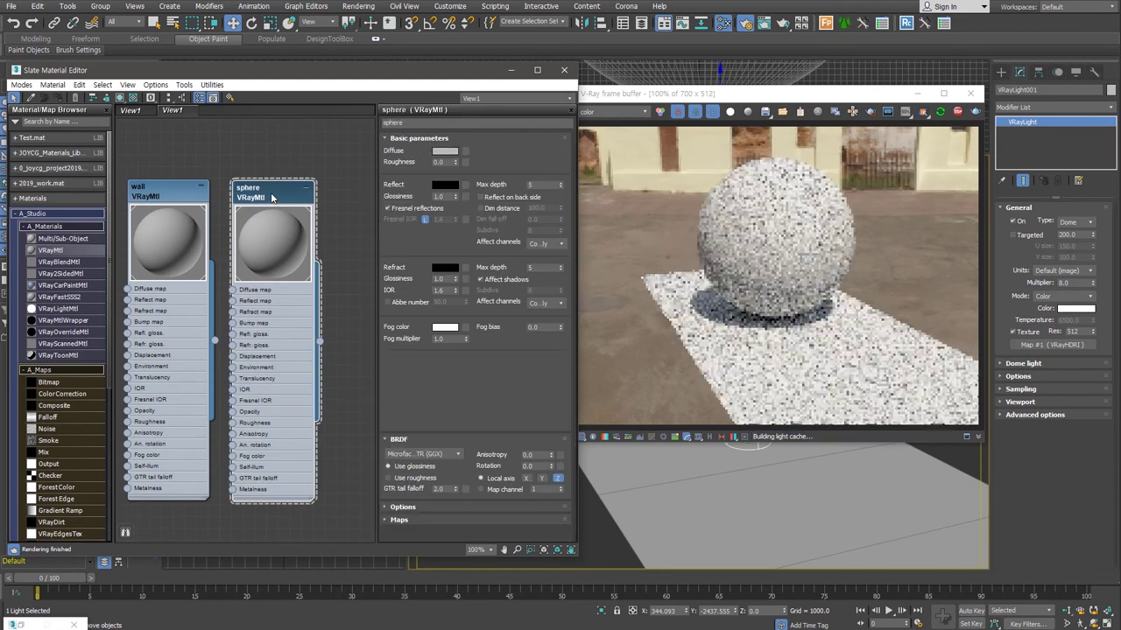
{"action": "left_click", "coordinate": [440, 158]}
{"action": "left_click_drag", "start_coordinate": [387, 110], "coordinate": [449, 114]}
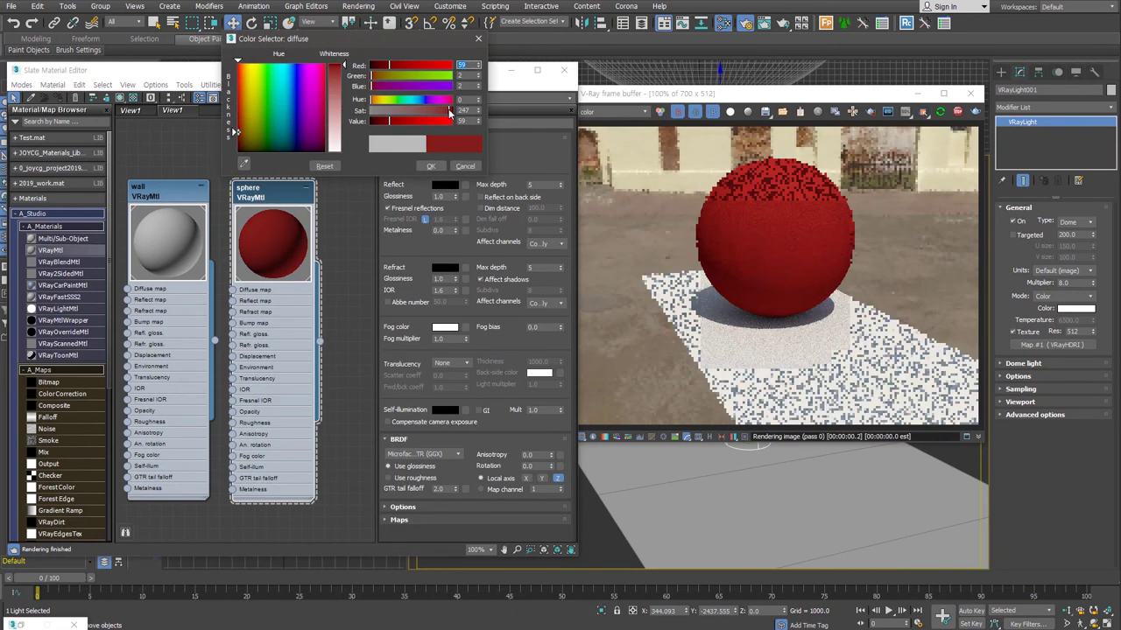
{"action": "left_click_drag", "start_coordinate": [389, 121], "coordinate": [384, 125]}
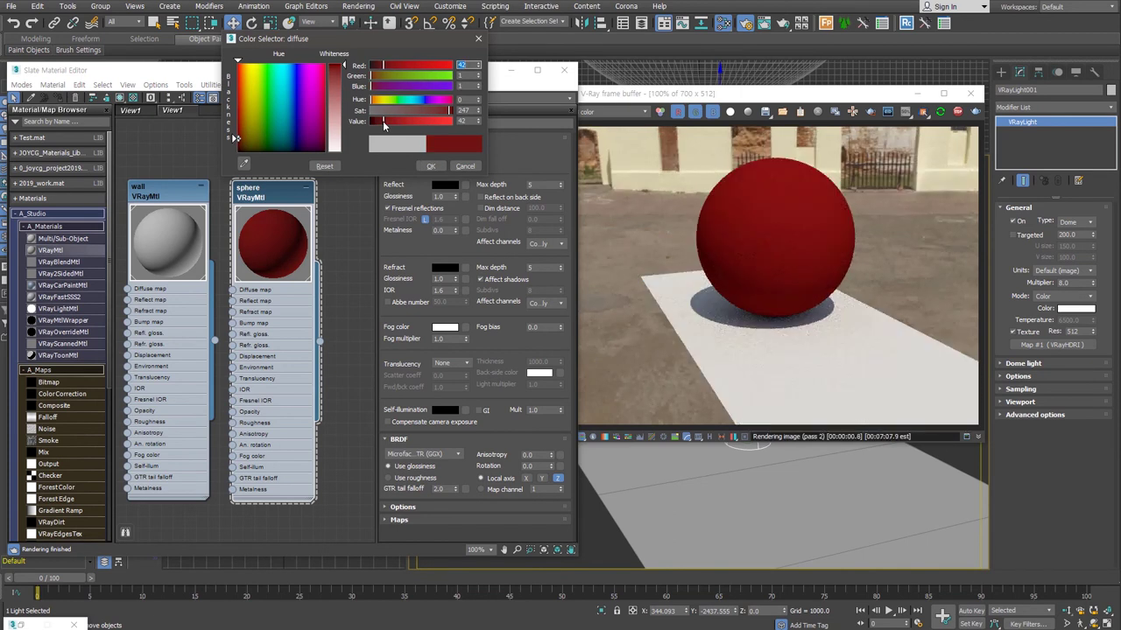
{"action": "left_click", "coordinate": [429, 167]}
{"action": "left_click", "coordinate": [445, 184]}
{"action": "left_click_drag", "start_coordinate": [408, 127], "coordinate": [453, 123]}
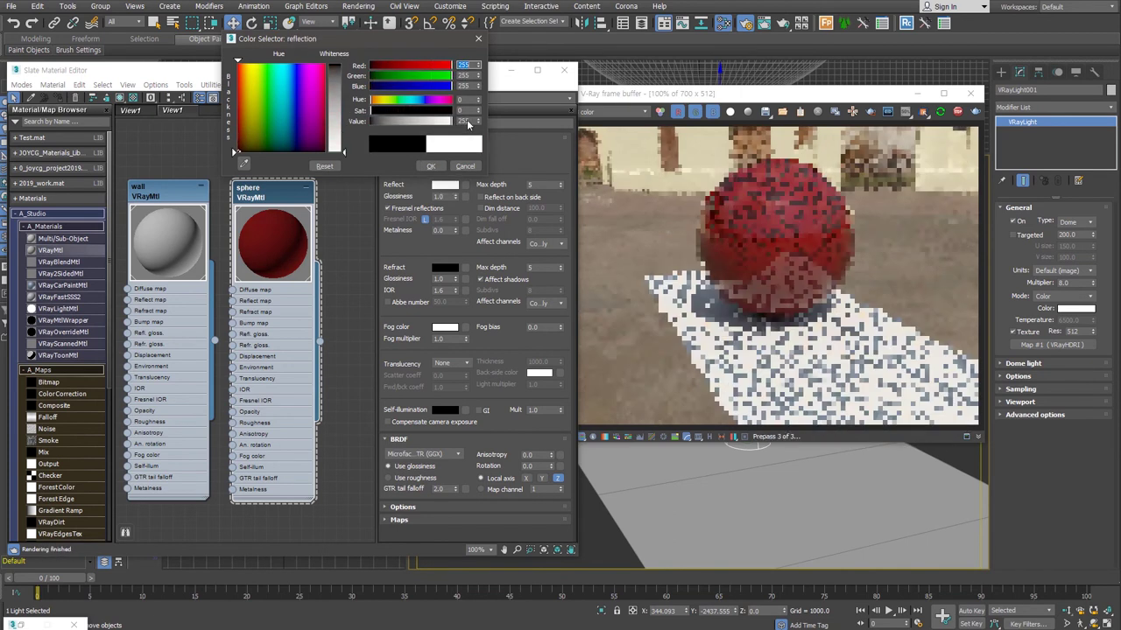
{"action": "left_click", "coordinate": [430, 166]}
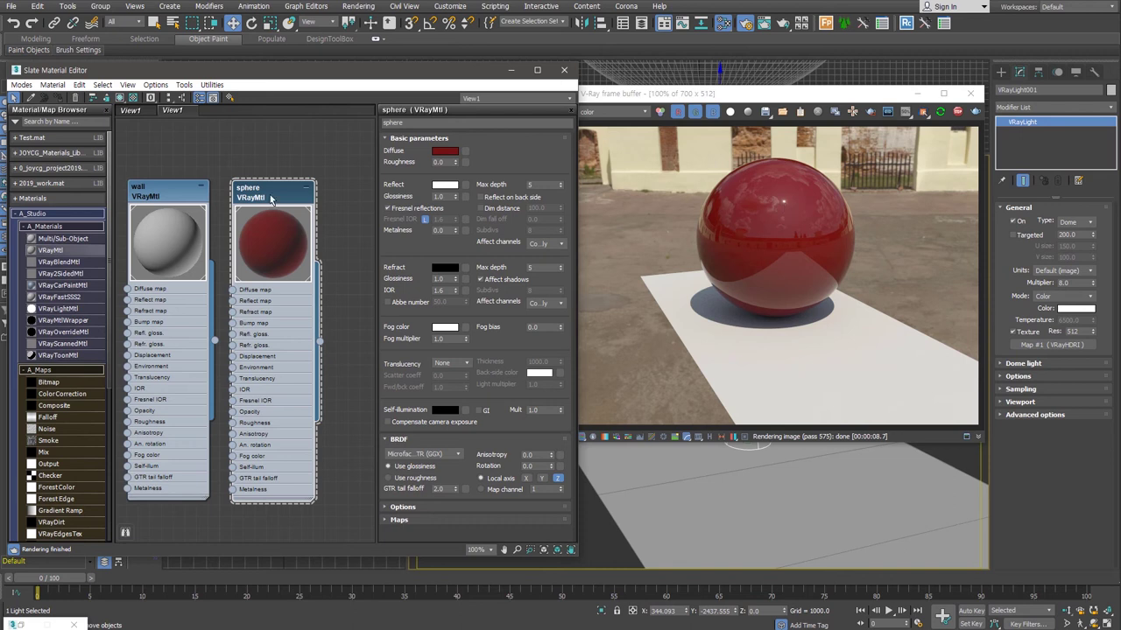
Show the checkered preview background and set Reflect Glossiness to 0.9
{"action": "left_click", "coordinate": [133, 97]}
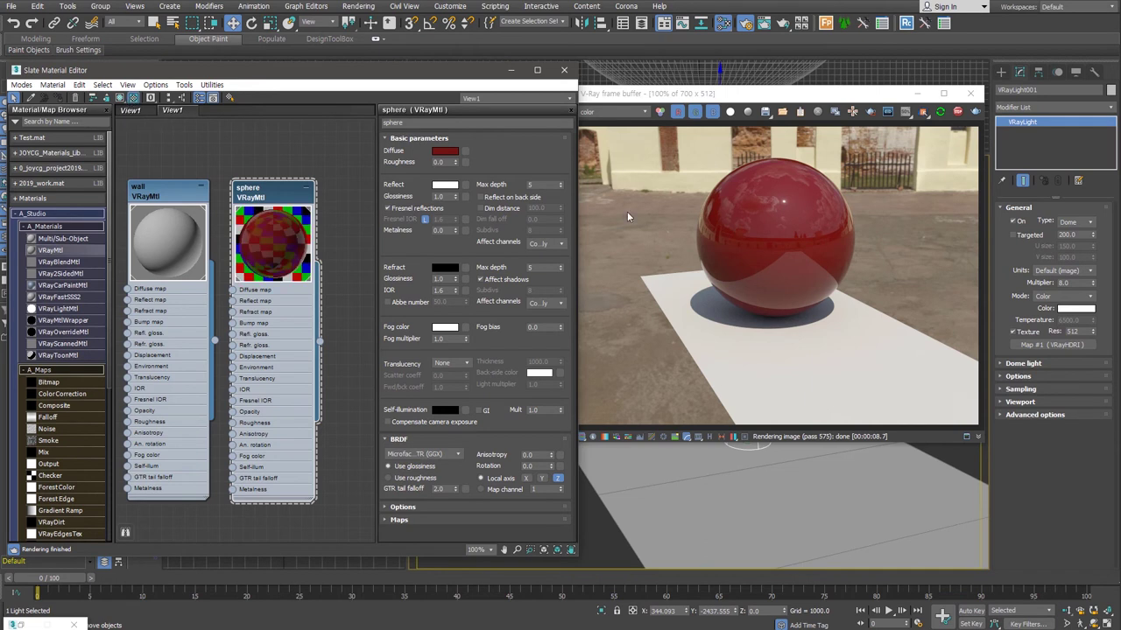
{"action": "left_click", "coordinate": [438, 196]}
{"action": "type", "text": "0.9"}
{"action": "key", "text": "Return"}
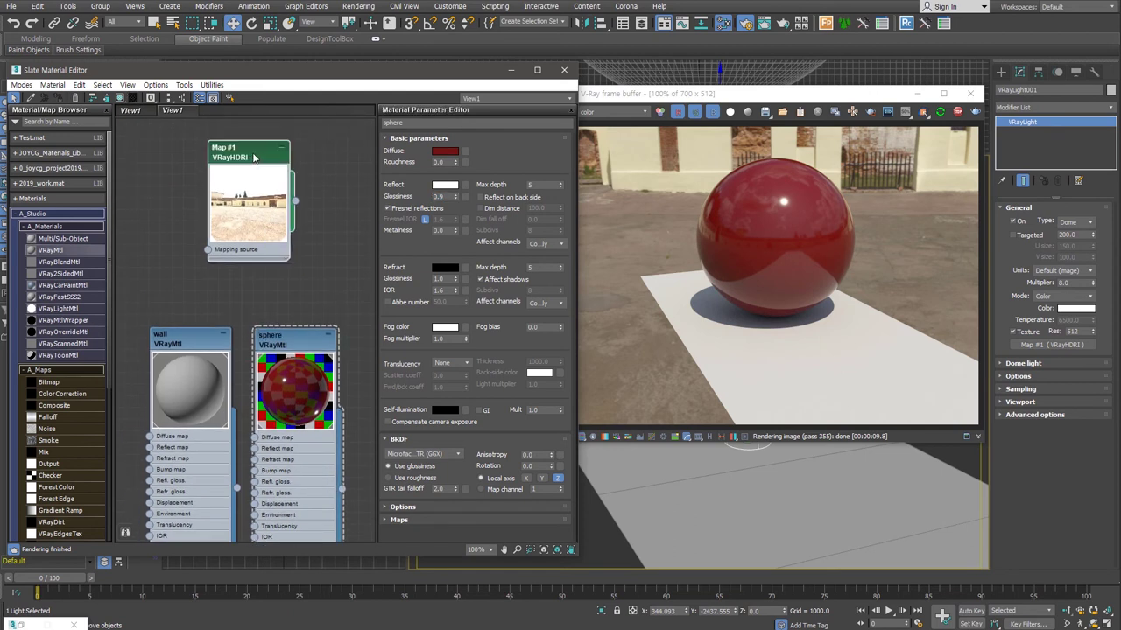
Rotate VRayHDRI Map #1 to 244 degrees, set Overall and Render mult to 1.0, minimize the editor
{"action": "double_click", "coordinate": [250, 157]}
{"action": "left_click_drag", "start_coordinate": [465, 207], "coordinate": [468, 140]}
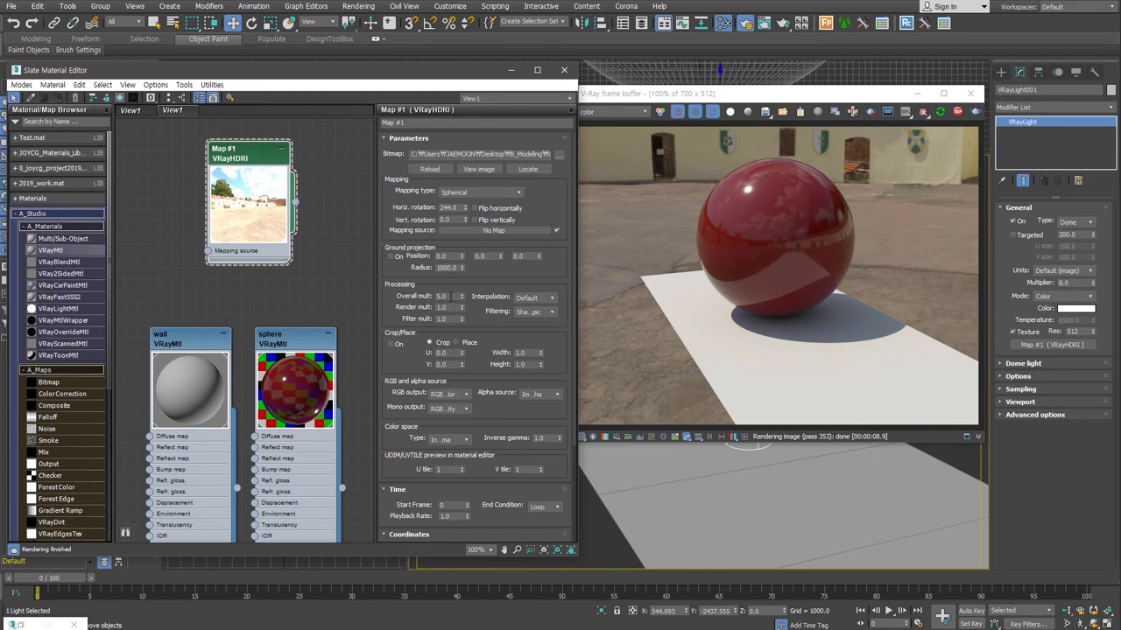
{"action": "double_click", "coordinate": [455, 296]}
{"action": "type", "text": "1"}
{"action": "key", "text": "Tab"}
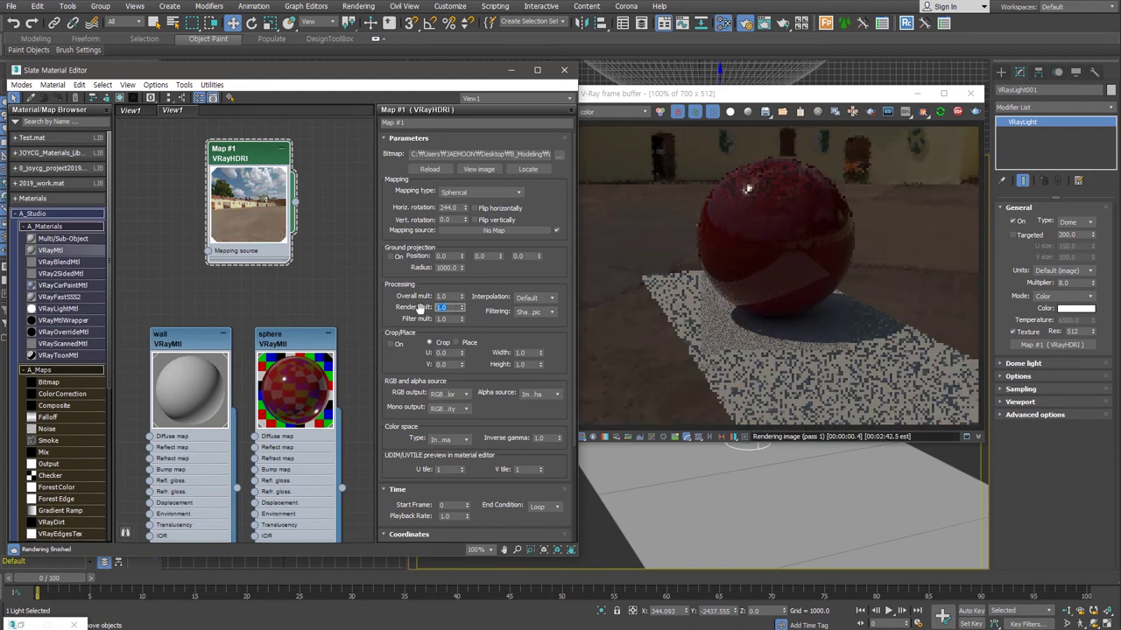
{"action": "type", "text": "5"}
{"action": "key", "text": "Return"}
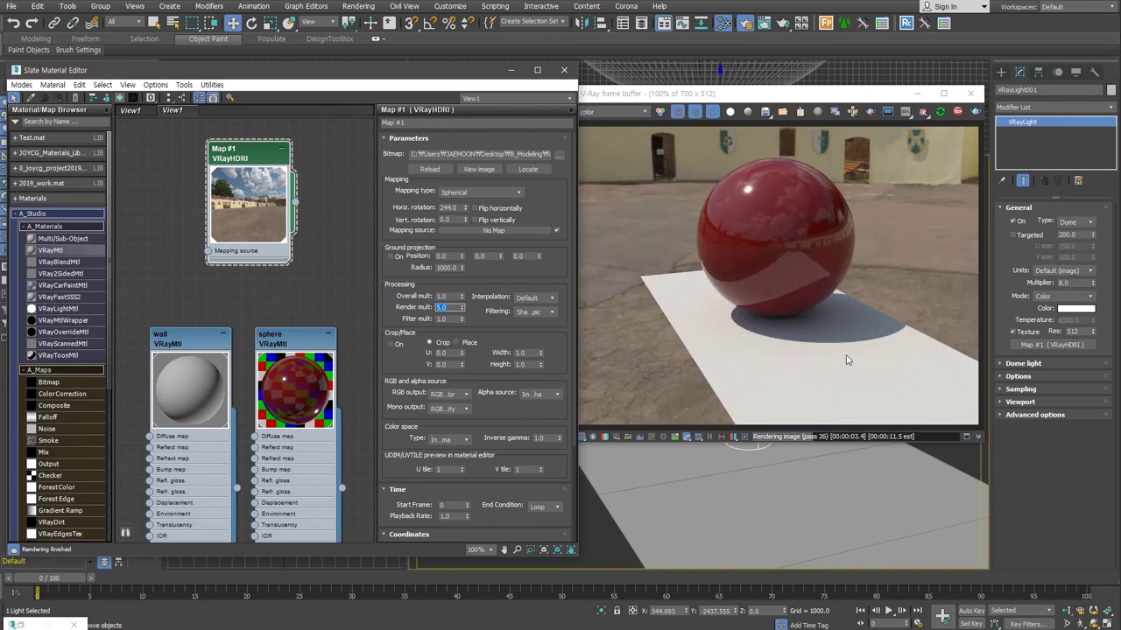
{"action": "type", "text": "1"}
{"action": "key", "text": "shift+Tab"}
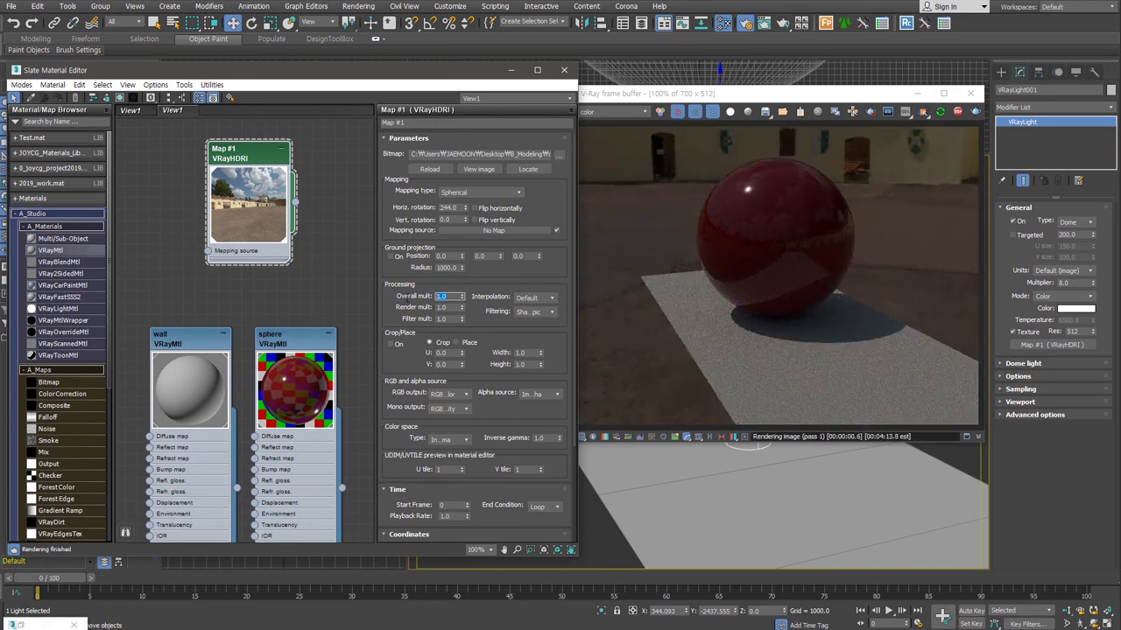
{"action": "left_click", "coordinate": [510, 69]}
{"action": "left_click_drag", "start_coordinate": [729, 100], "coordinate": [246, 66]}
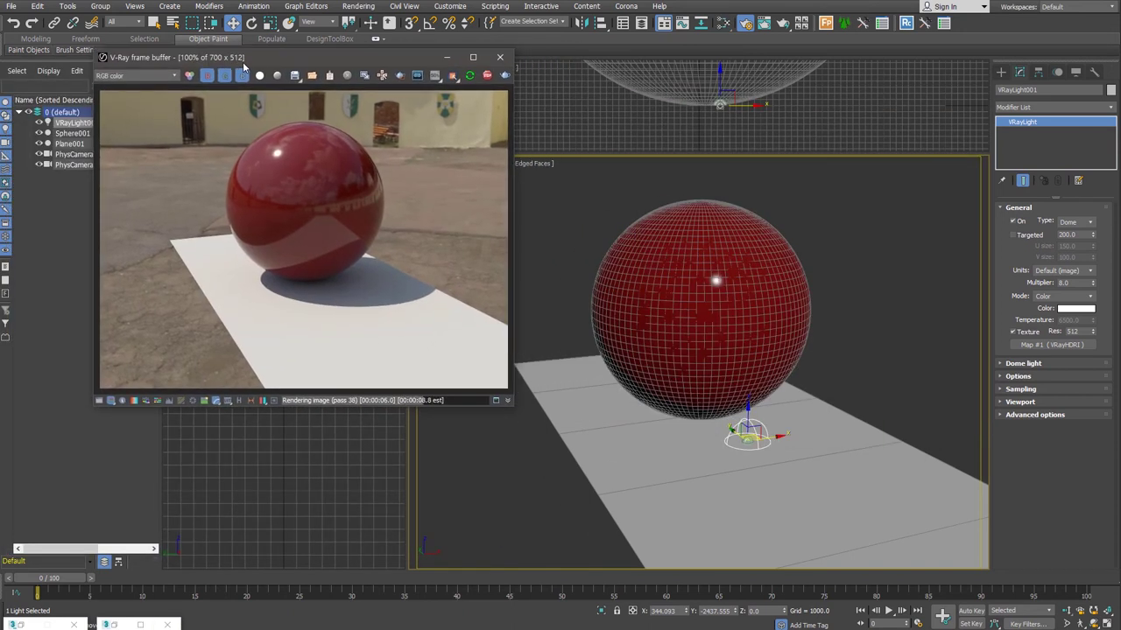
Lock View to Render on Quad 4 - PhysCamera001 and orbit the top-right viewport to an angle
{"action": "left_click", "coordinate": [18, 625]}
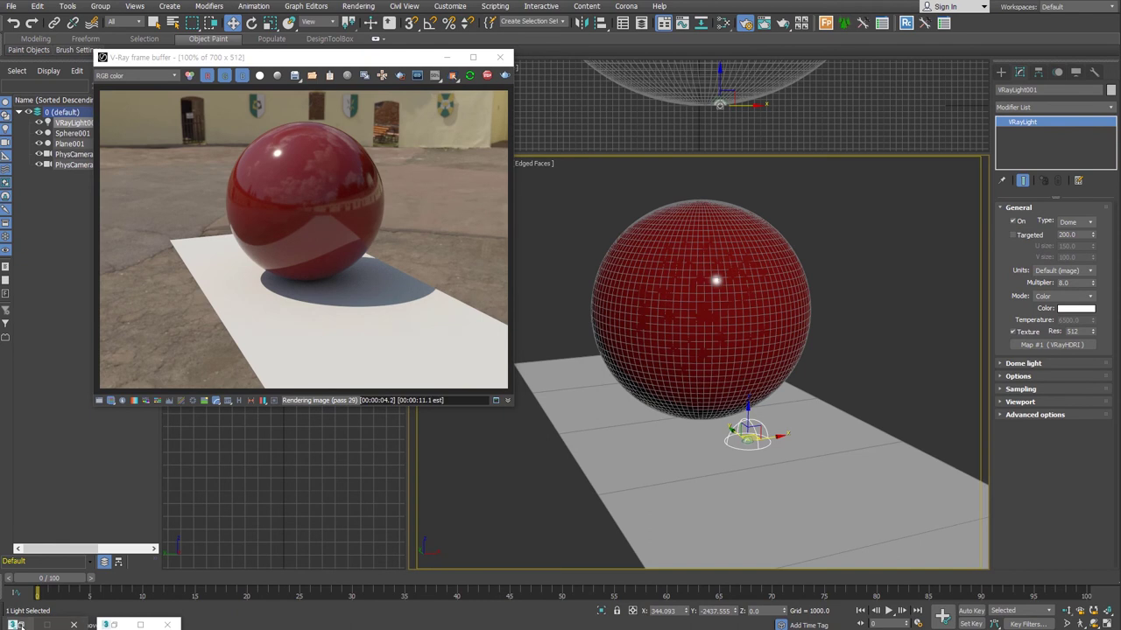
{"action": "left_click", "coordinate": [18, 625]}
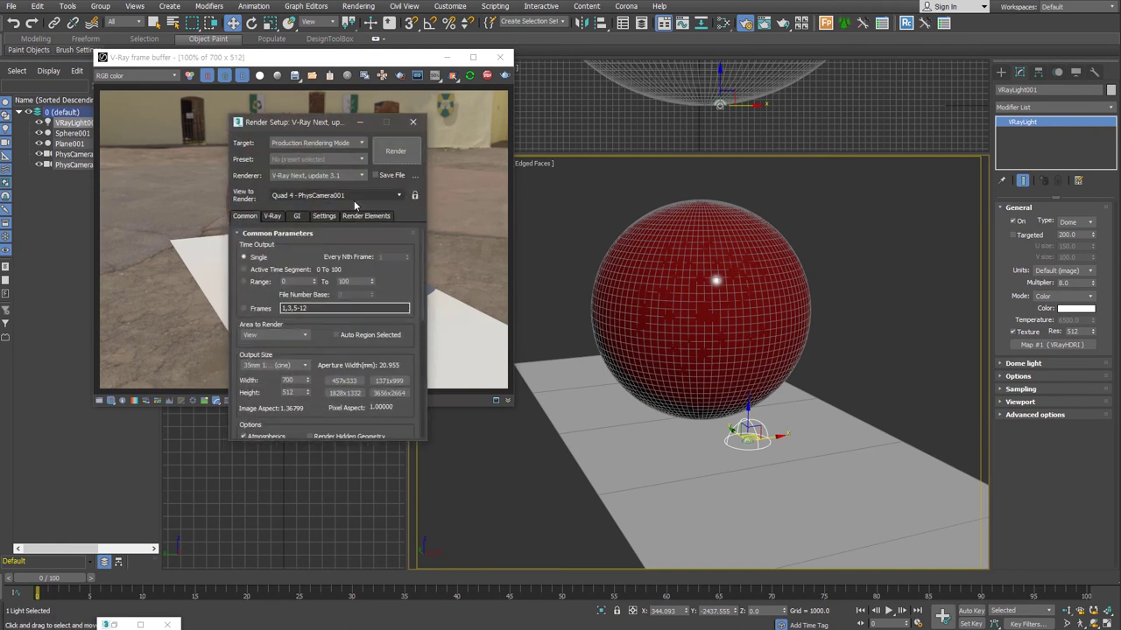
{"action": "left_click", "coordinate": [416, 196]}
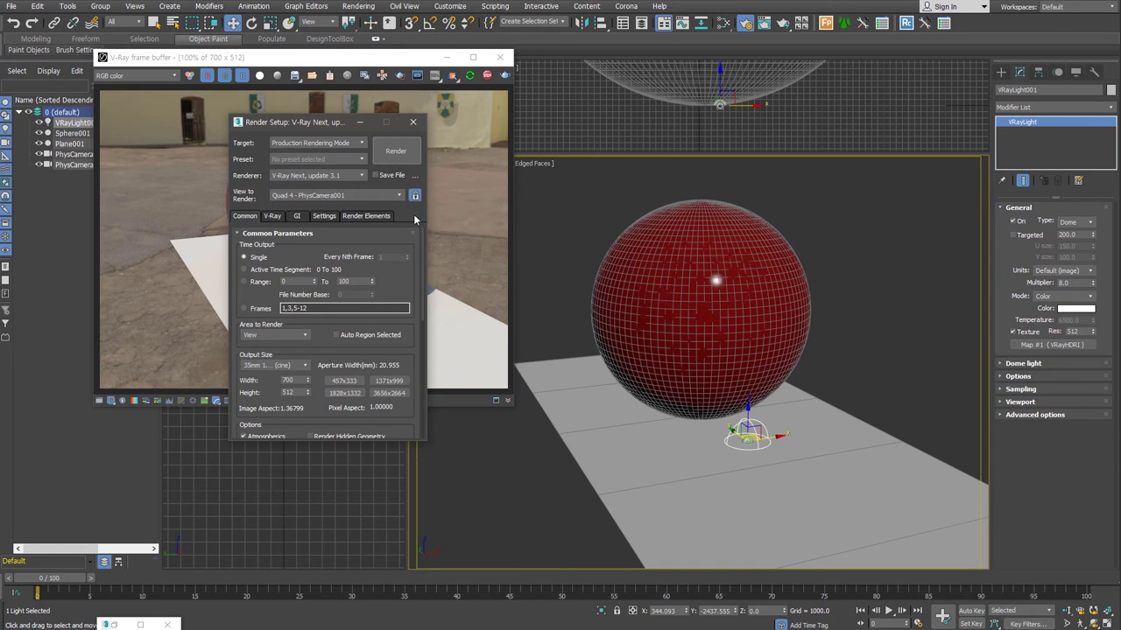
{"action": "left_click", "coordinate": [360, 121]}
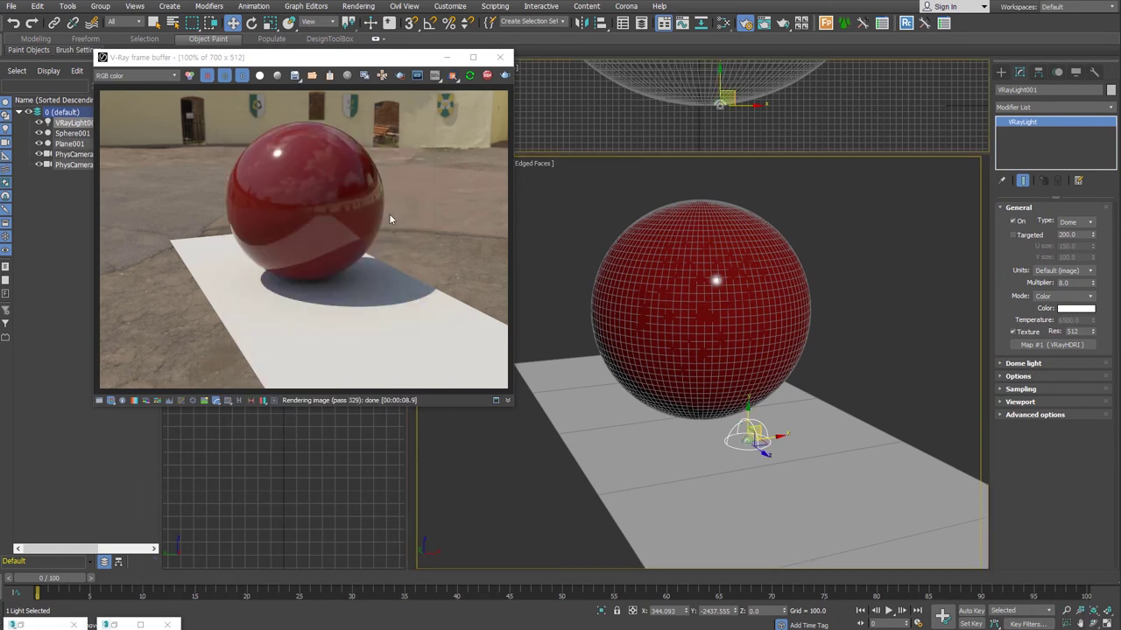
{"action": "left_click_drag", "start_coordinate": [400, 57], "coordinate": [254, 68]}
{"action": "left_click_drag", "start_coordinate": [408, 157], "coordinate": [525, 293]}
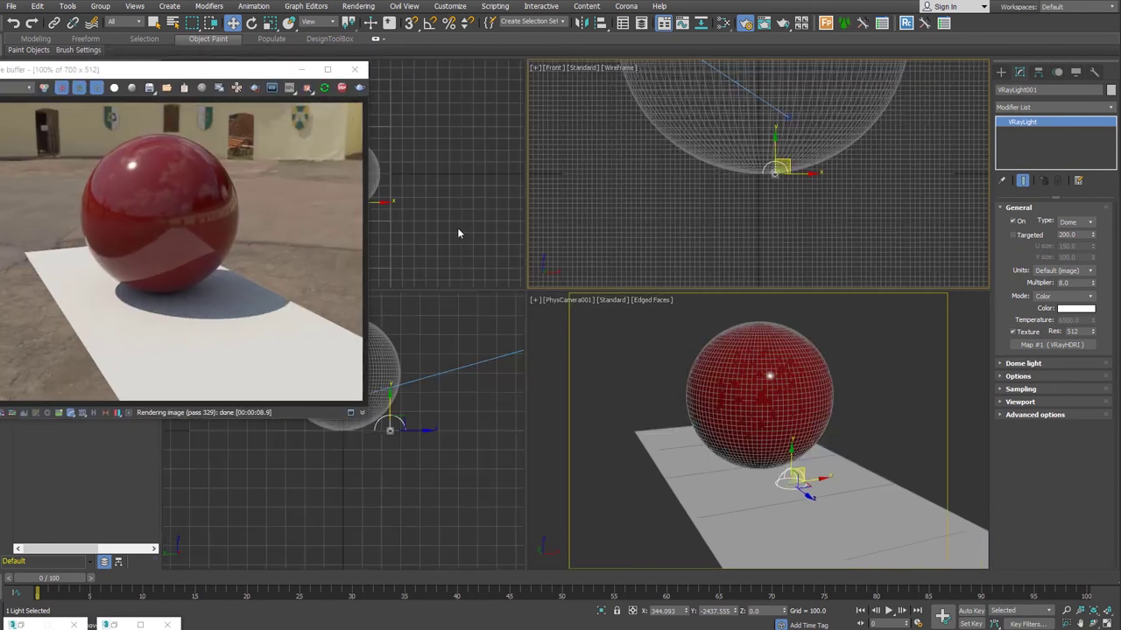
{"action": "left_click_drag", "start_coordinate": [251, 71], "coordinate": [356, 87]}
{"action": "middle_click_drag", "start_coordinate": [683, 175], "coordinate": [747, 196], "text": "alt"}
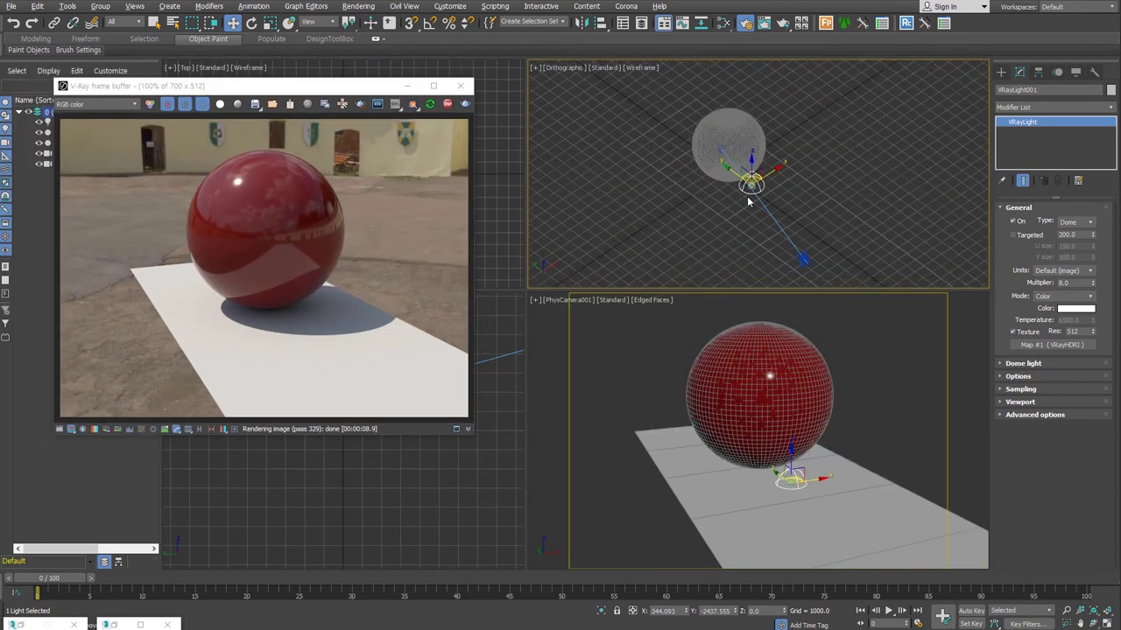
Select Plane001, add a Shell modifier with Outer Amount 8000, and pan the camera view
{"action": "right_click", "coordinate": [869, 175]}
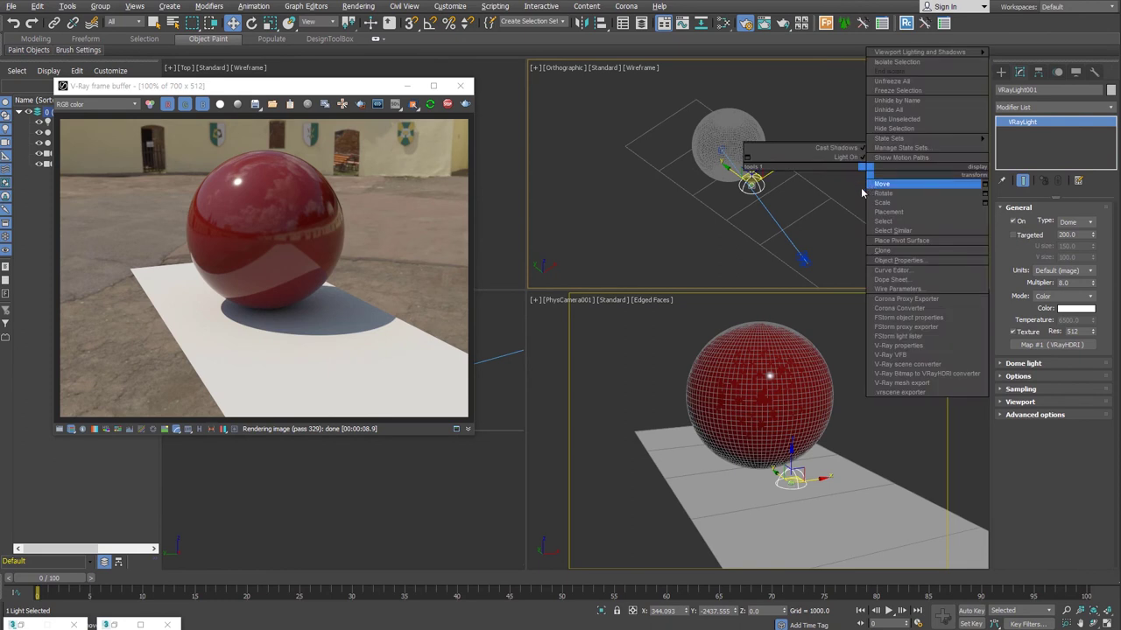
{"action": "left_click_drag", "start_coordinate": [954, 175], "coordinate": [826, 250]}
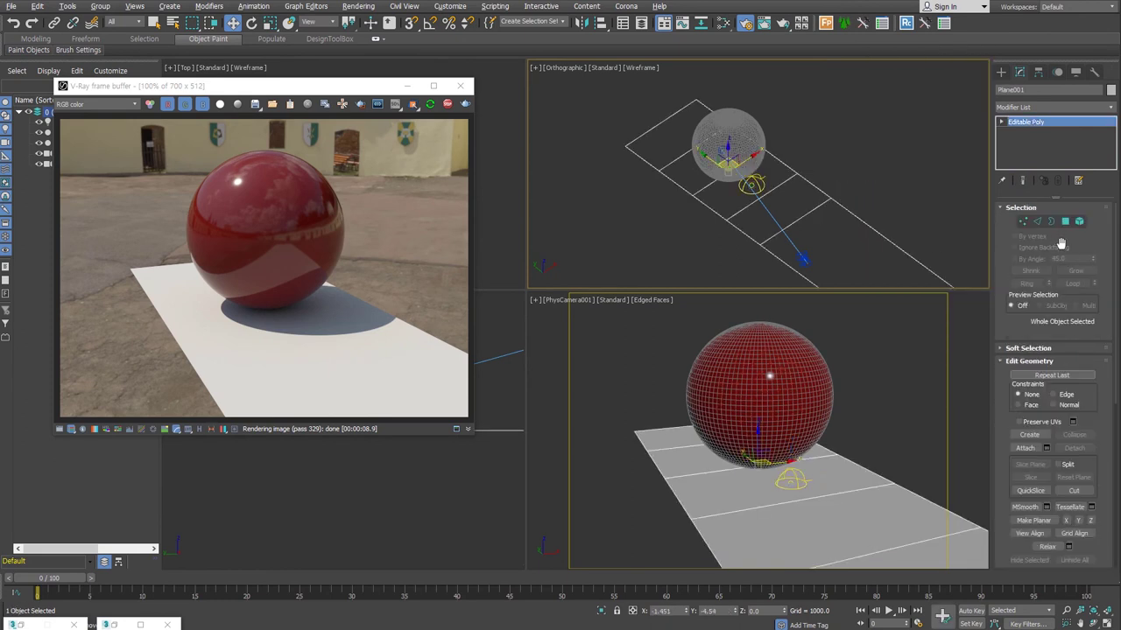
{"action": "scroll", "coordinate": [885, 235], "scroll_direction": "down", "scroll_amount": 2}
{"action": "scroll", "coordinate": [884, 234], "scroll_direction": "down", "scroll_amount": 2}
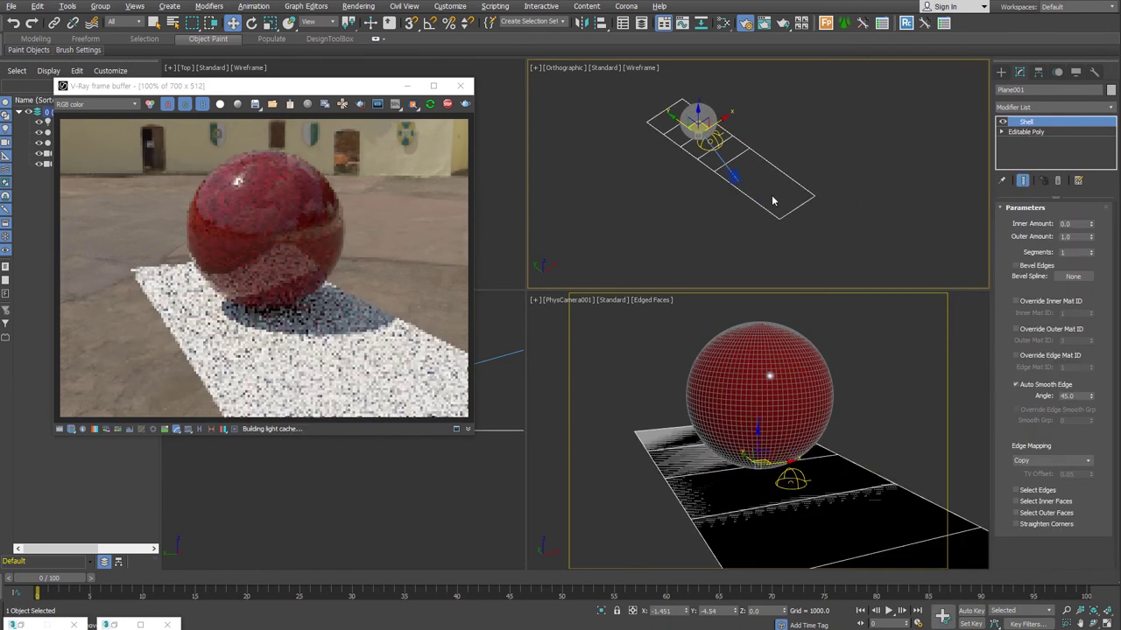
{"action": "type", "text": "8000"}
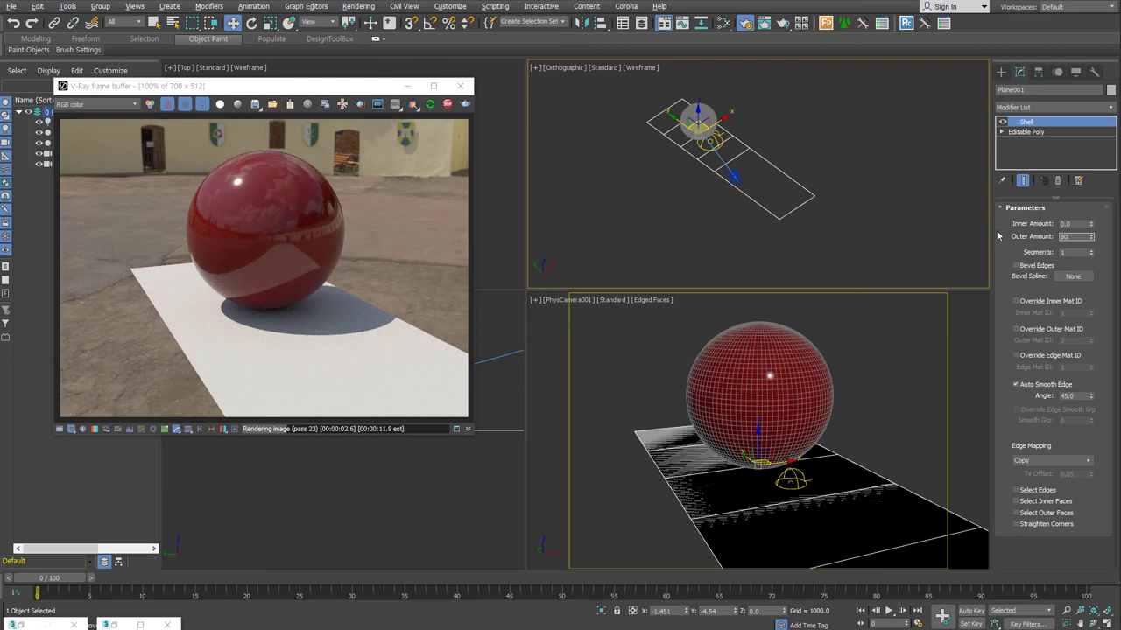
{"action": "key", "text": "Return"}
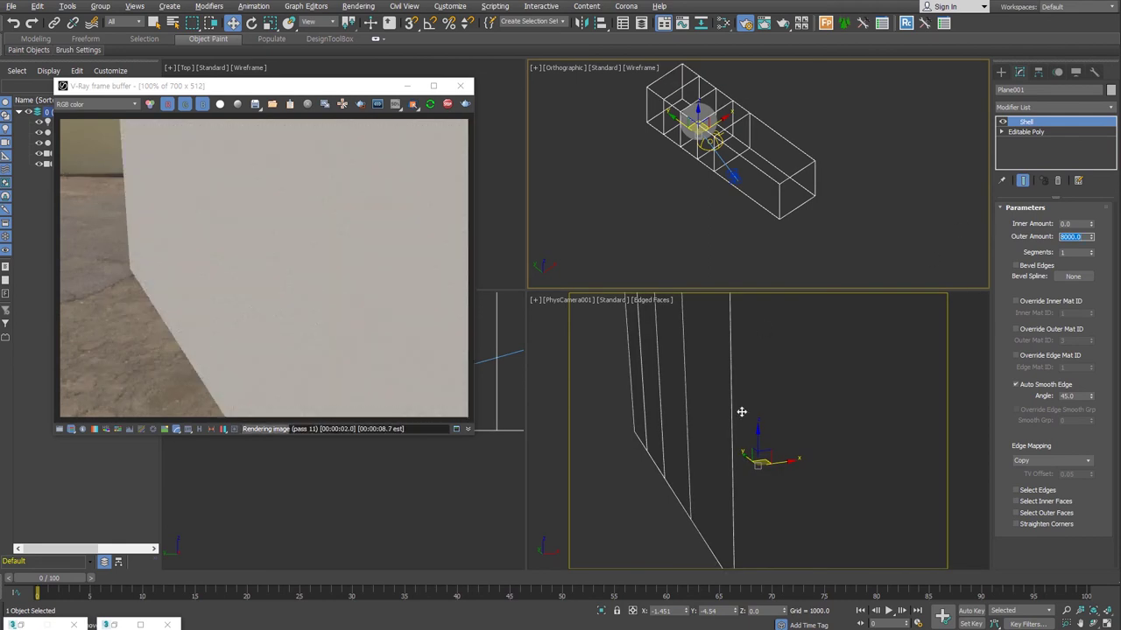
{"action": "middle_click_drag", "start_coordinate": [813, 406], "coordinate": [767, 471]}
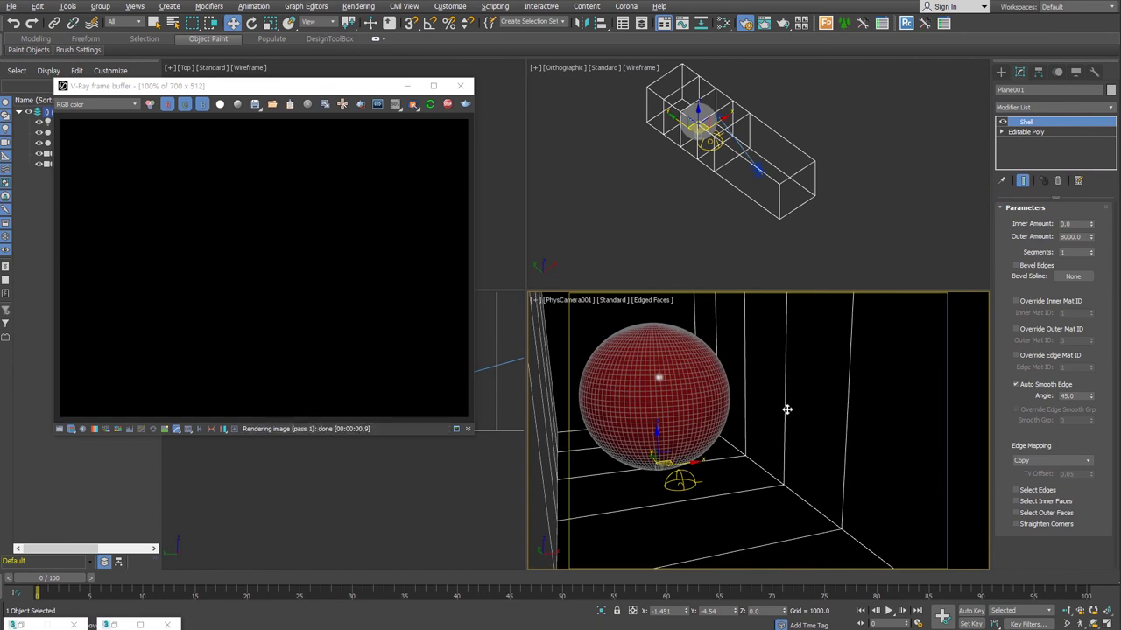
{"action": "left_click", "coordinate": [1082, 624]}
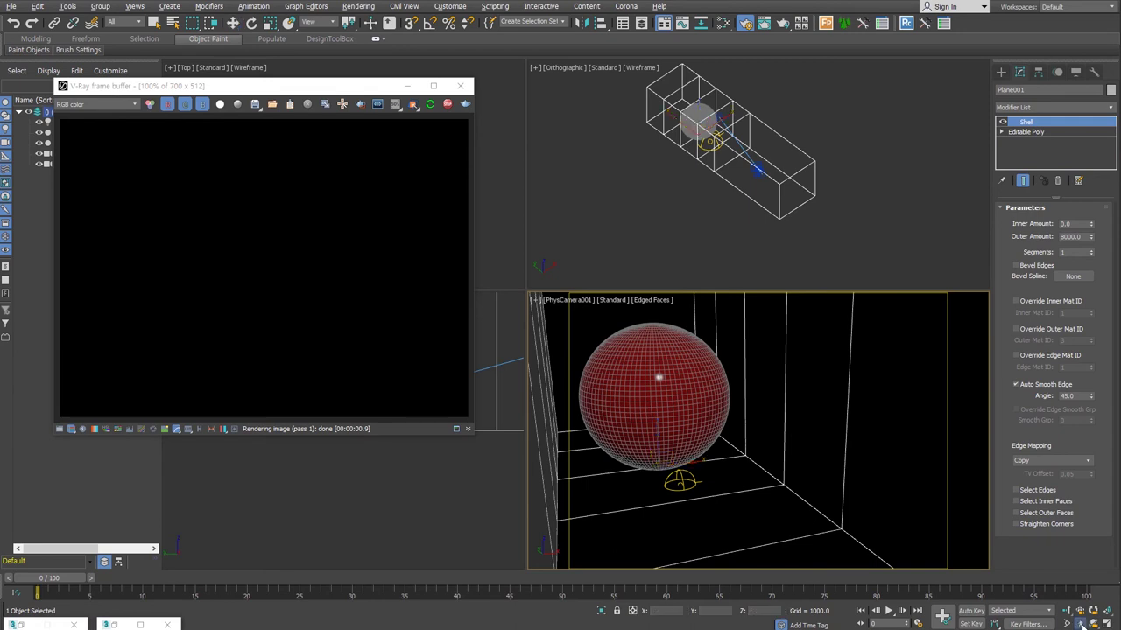
Reframe the camera view around the sphere, switch to the Move tool, and bring up the render window
{"action": "mouse_move", "coordinate": [727, 409]}
{"action": "left_mouse_down"}
{"action": "mouse_move", "coordinate": [697, 403]}
{"action": "mouse_move", "coordinate": [718, 438]}
{"action": "mouse_move", "coordinate": [763, 442]}
{"action": "left_mouse_up"}
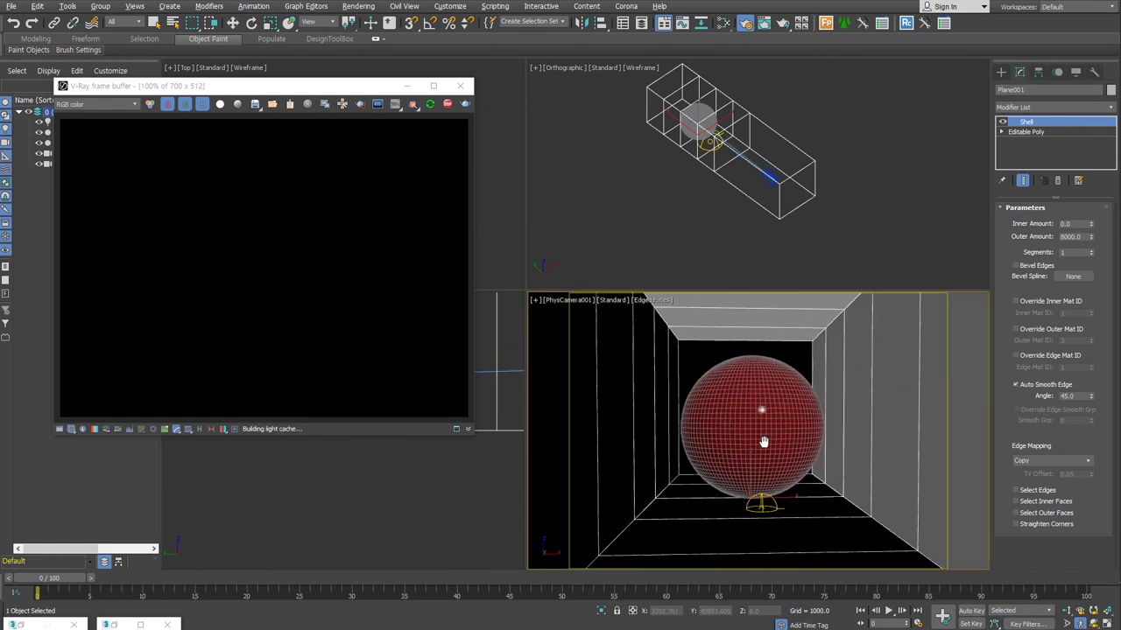
{"action": "left_click_drag", "start_coordinate": [763, 442], "coordinate": [766, 444]}
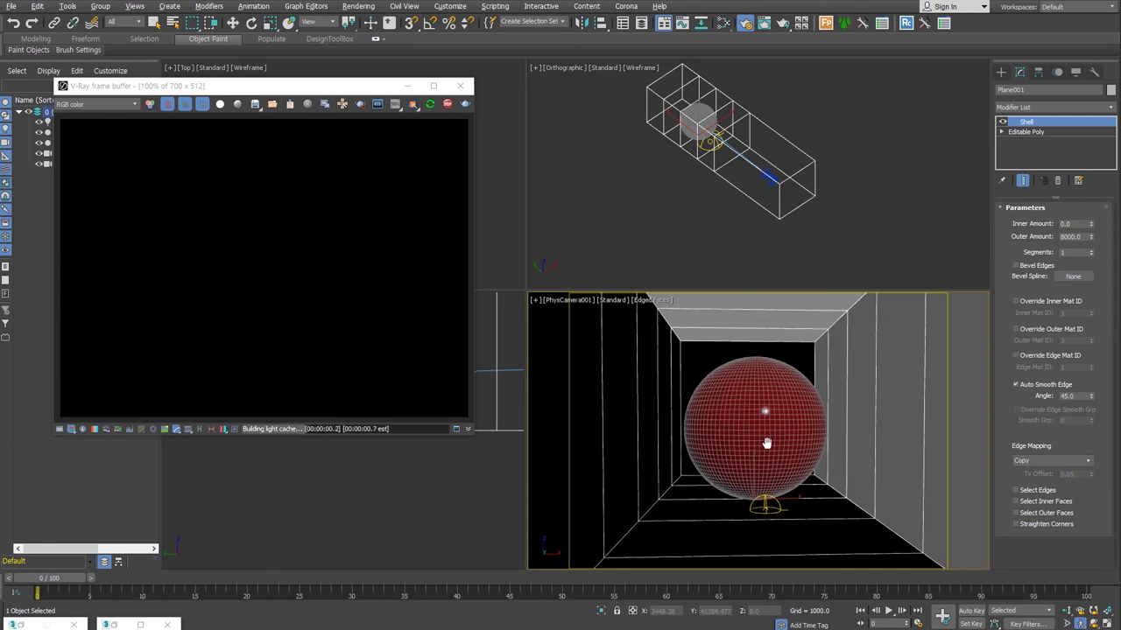
{"action": "scroll", "coordinate": [801, 464], "scroll_direction": "up", "scroll_amount": 5}
{"action": "scroll", "coordinate": [802, 464], "scroll_direction": "down", "scroll_amount": 1}
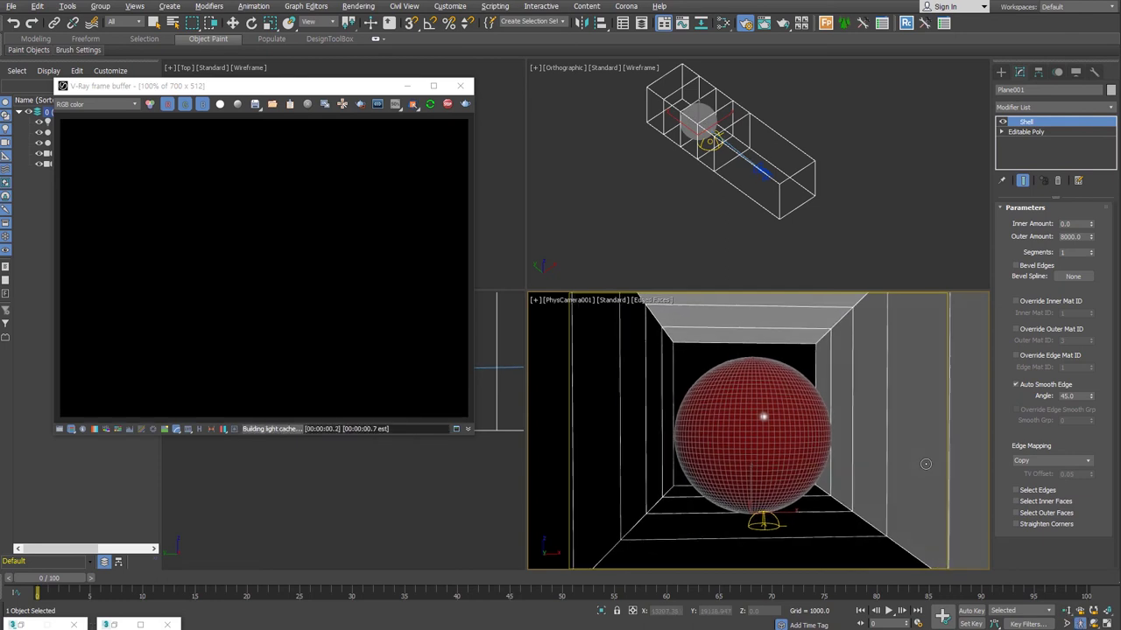
{"action": "key", "text": "w"}
{"action": "left_click", "coordinate": [294, 291]}
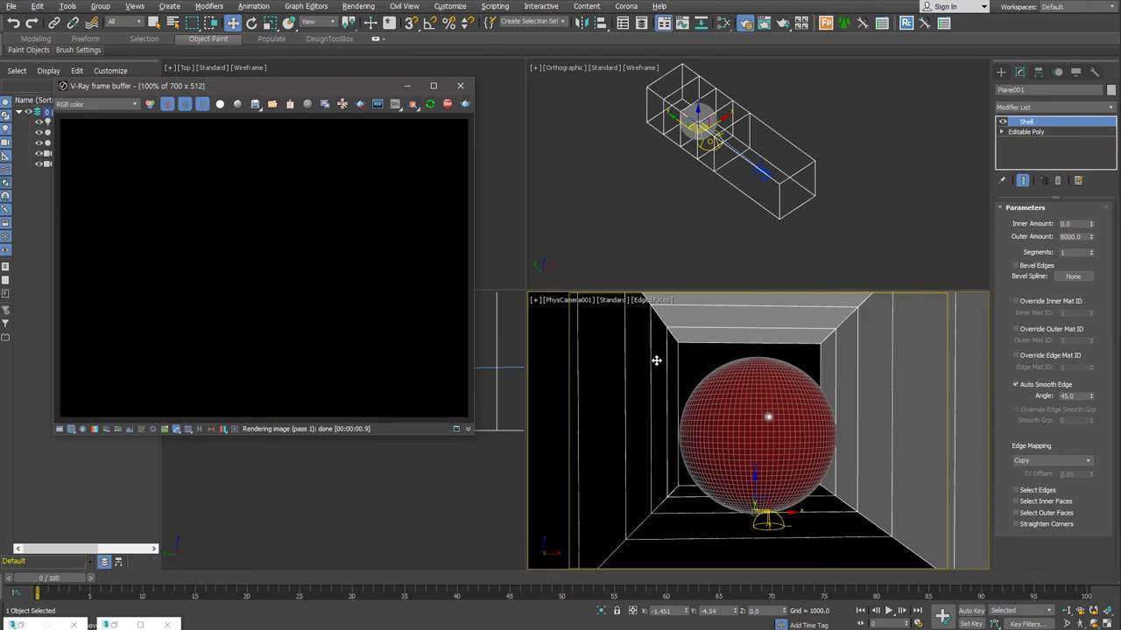
Remove the Shell modifier and extrude the room's two end-wall polygons outward past the camera
{"action": "key", "text": "ctrl+z"}
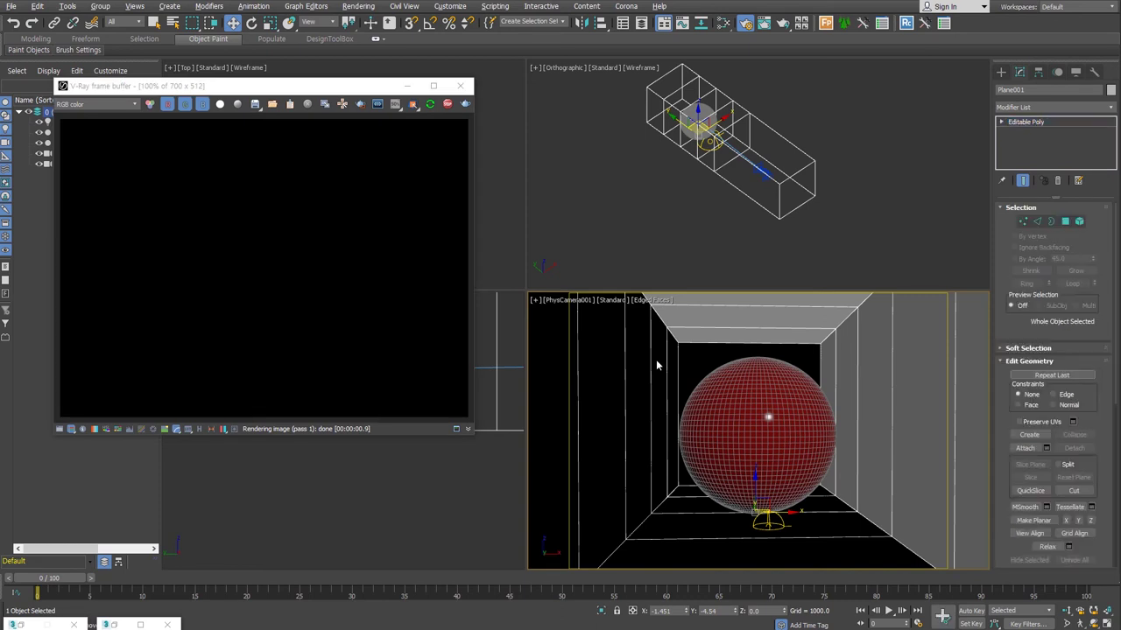
{"action": "key", "text": "4"}
{"action": "left_click", "coordinate": [716, 219]}
{"action": "right_click", "coordinate": [740, 224]}
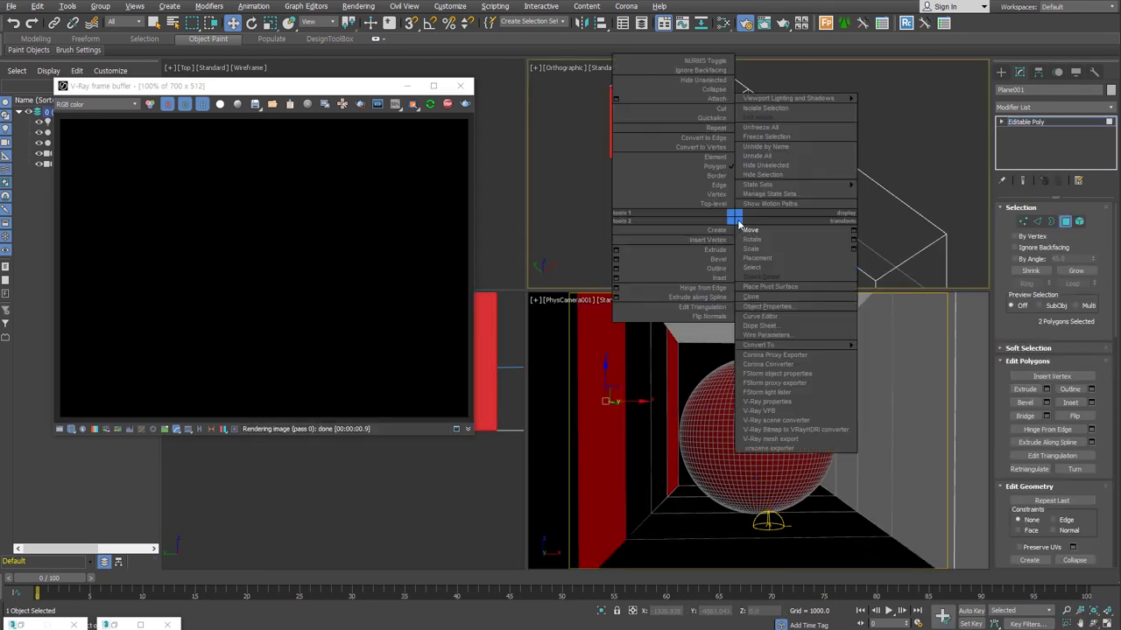
{"action": "left_click", "coordinate": [714, 252]}
{"action": "left_click_drag", "start_coordinate": [733, 219], "coordinate": [742, 180]}
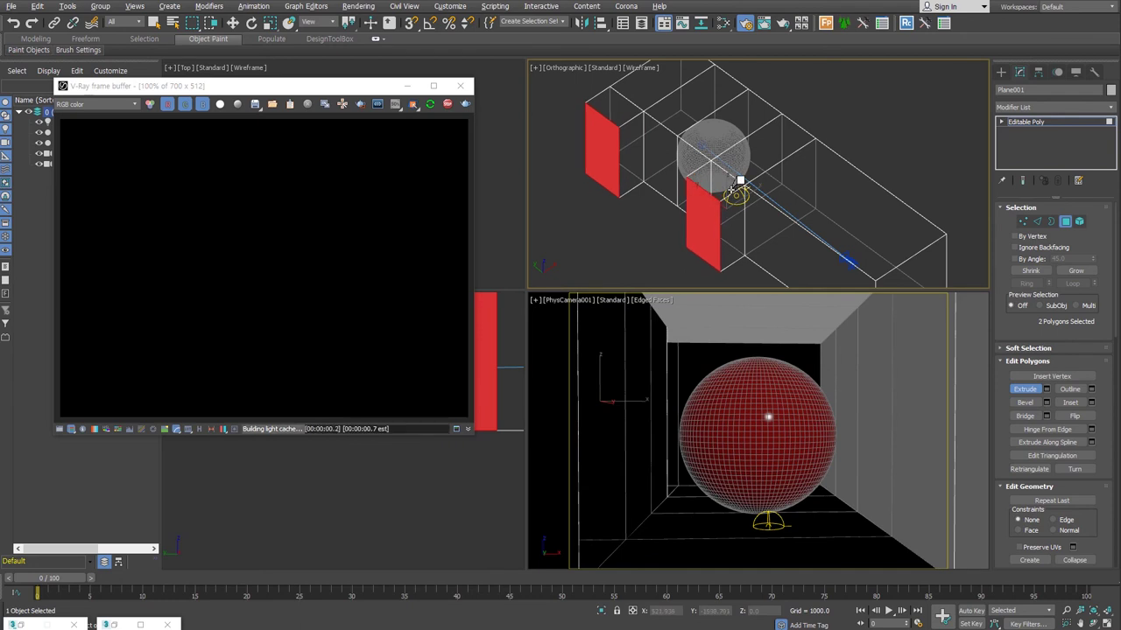
{"action": "left_click", "coordinate": [626, 420]}
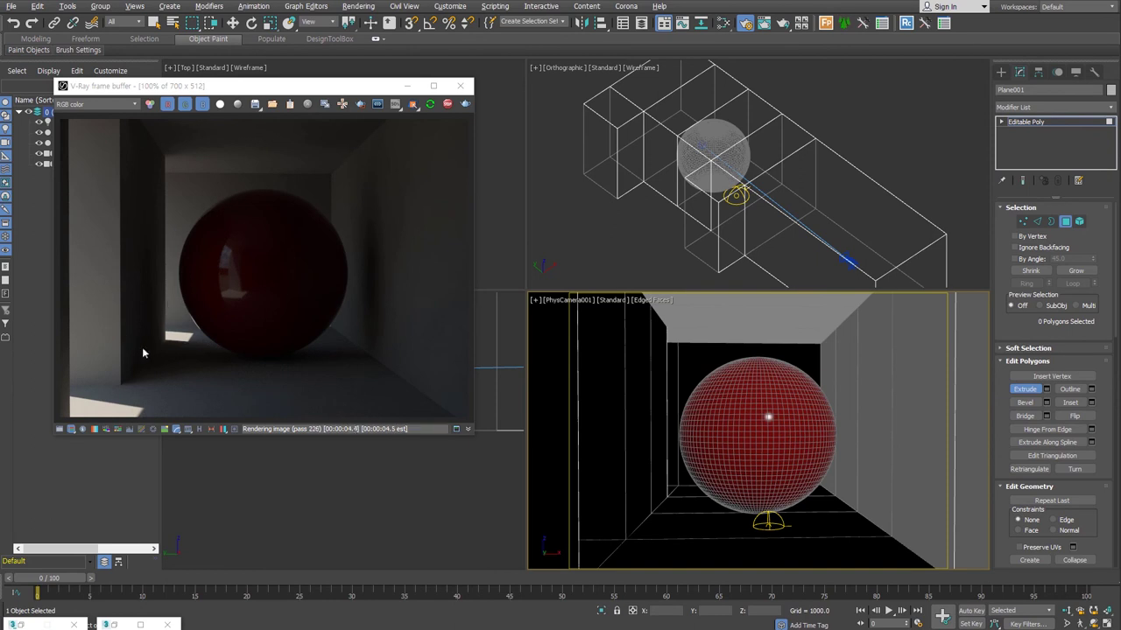
{"action": "mouse_move", "coordinate": [315, 88]}
{"action": "left_mouse_down"}
{"action": "mouse_move", "coordinate": [810, 88]}
{"action": "mouse_move", "coordinate": [763, 68]}
{"action": "left_mouse_up"}
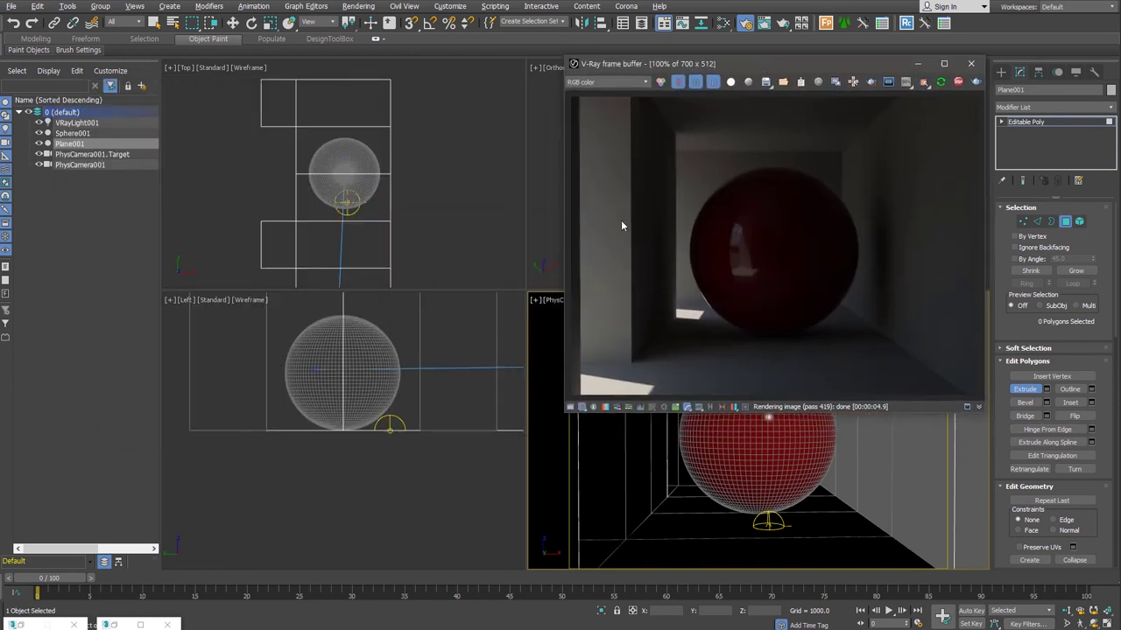
Select PhysCamera001 and set its shutter duration to 1/50 s
{"action": "left_click", "coordinate": [556, 302]}
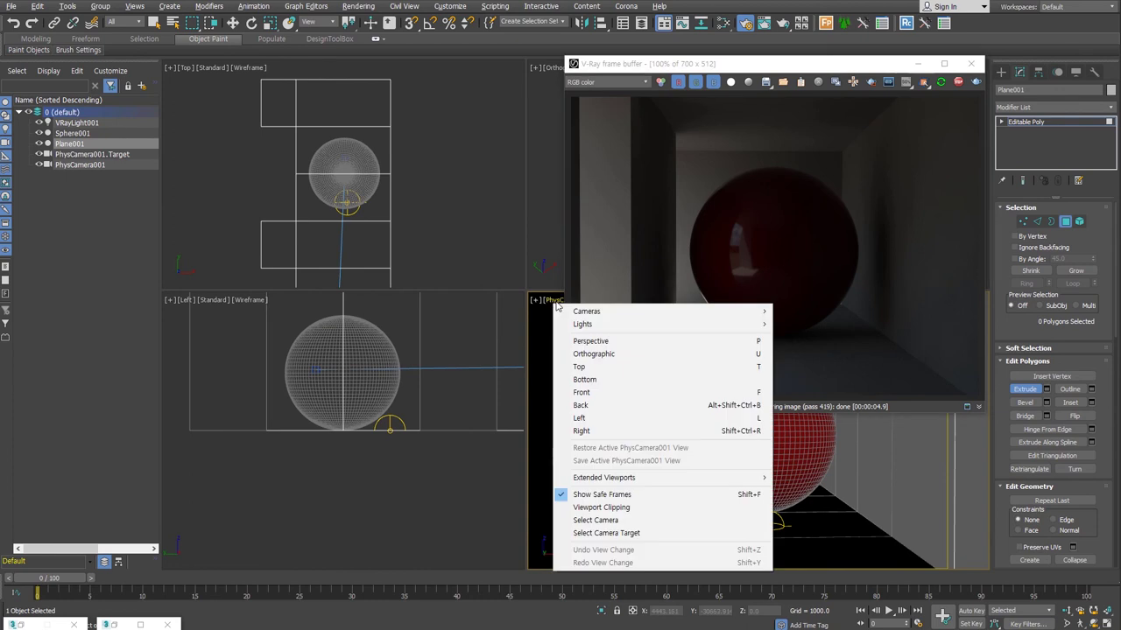
{"action": "left_click", "coordinate": [645, 520]}
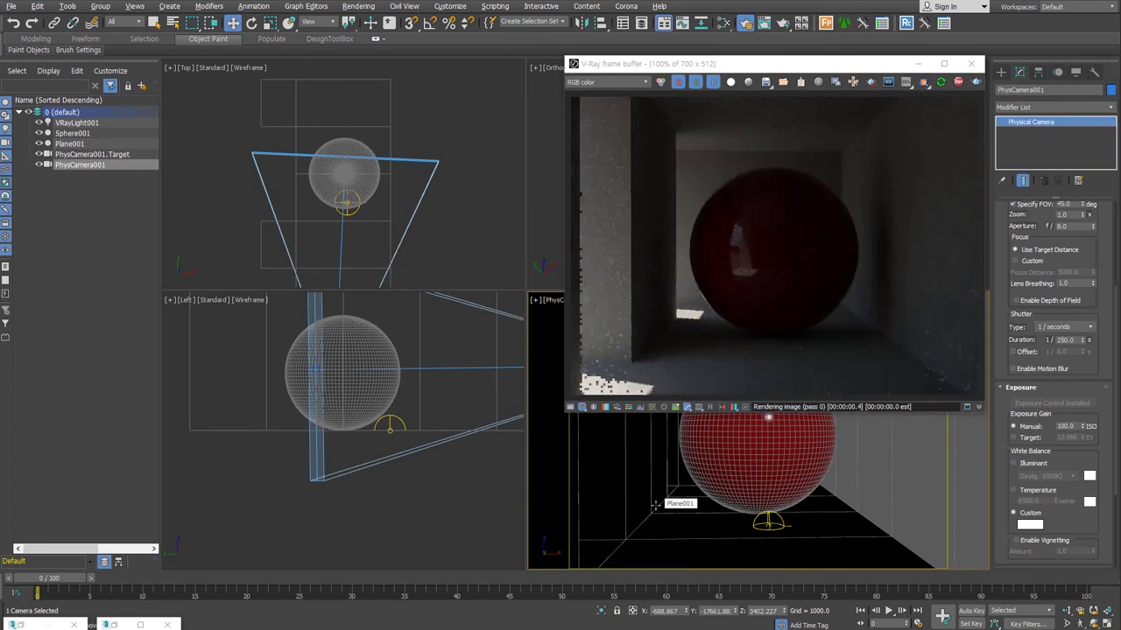
{"action": "double_click", "coordinate": [1064, 340]}
{"action": "type", "text": "50"}
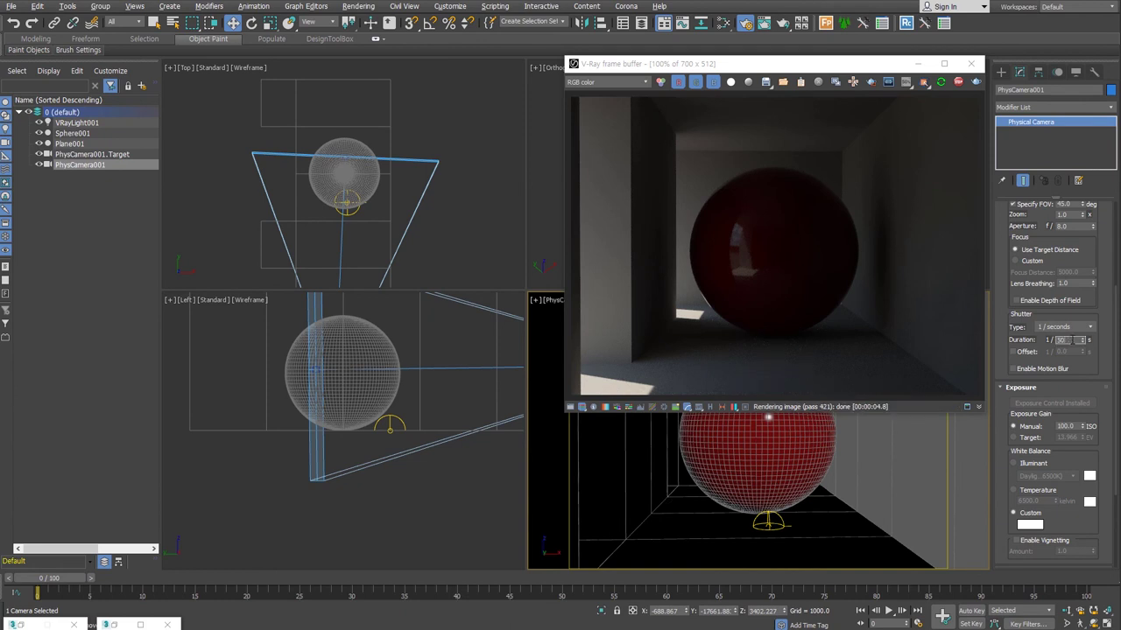
{"action": "key", "text": "Return"}
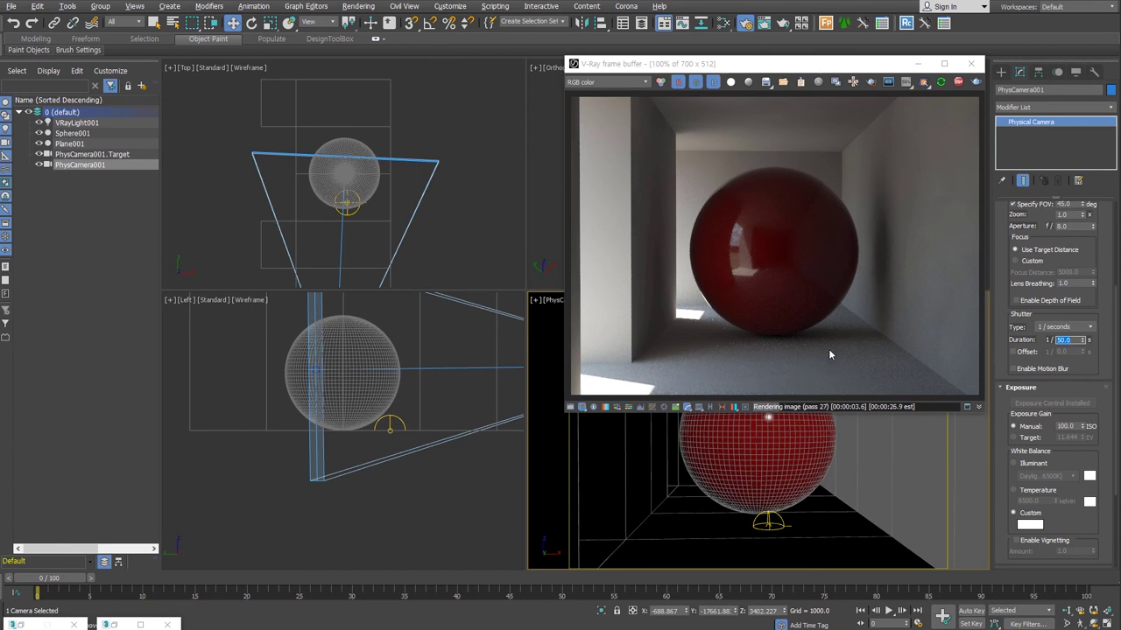
Nudge Sphere001 sideways along X, then bring up the Slate Material Editor
{"action": "left_click", "coordinate": [369, 388]}
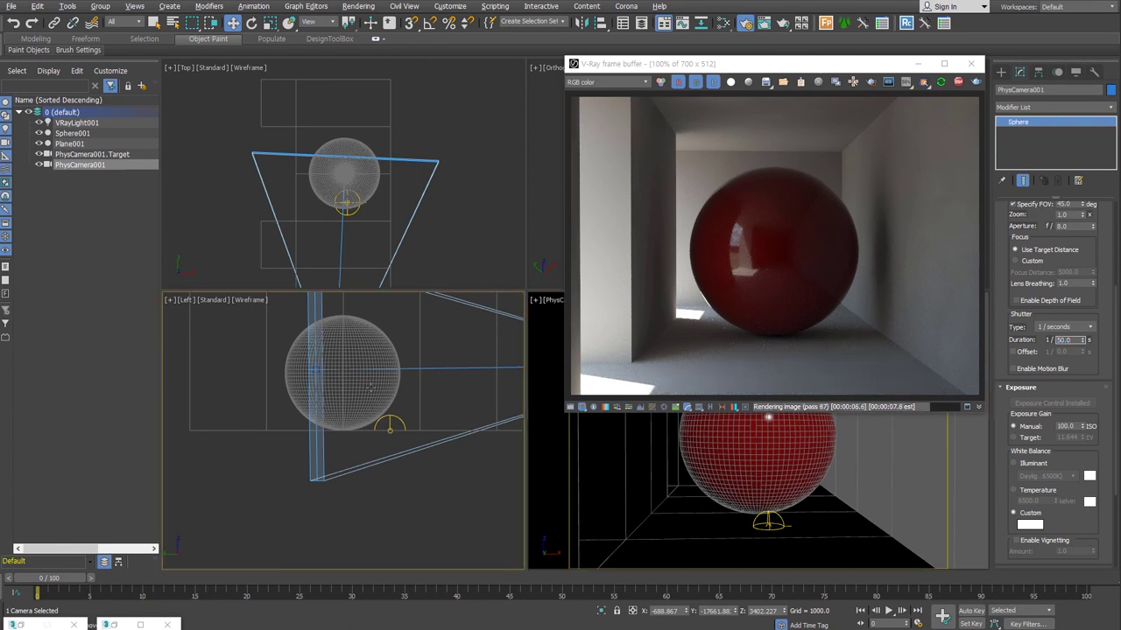
{"action": "left_click_drag", "start_coordinate": [366, 430], "coordinate": [390, 428]}
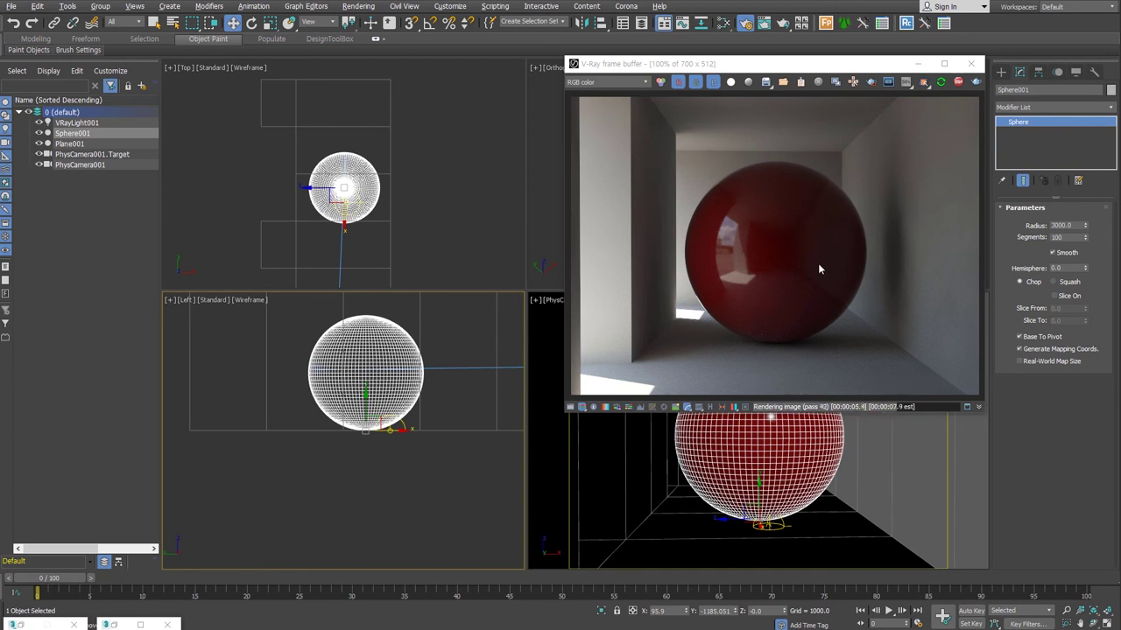
{"action": "key", "text": "m"}
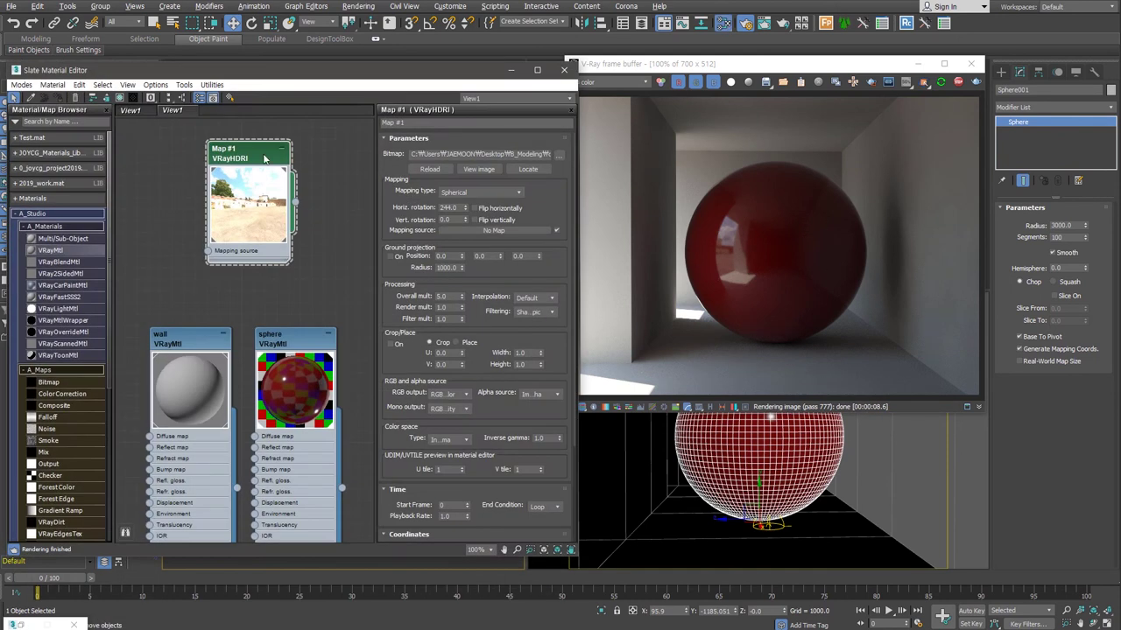
Raise the VRayHDRI overall multiplier to 6
{"action": "double_click", "coordinate": [438, 297]}
{"action": "type", "text": "6"}
{"action": "key", "text": "Return"}
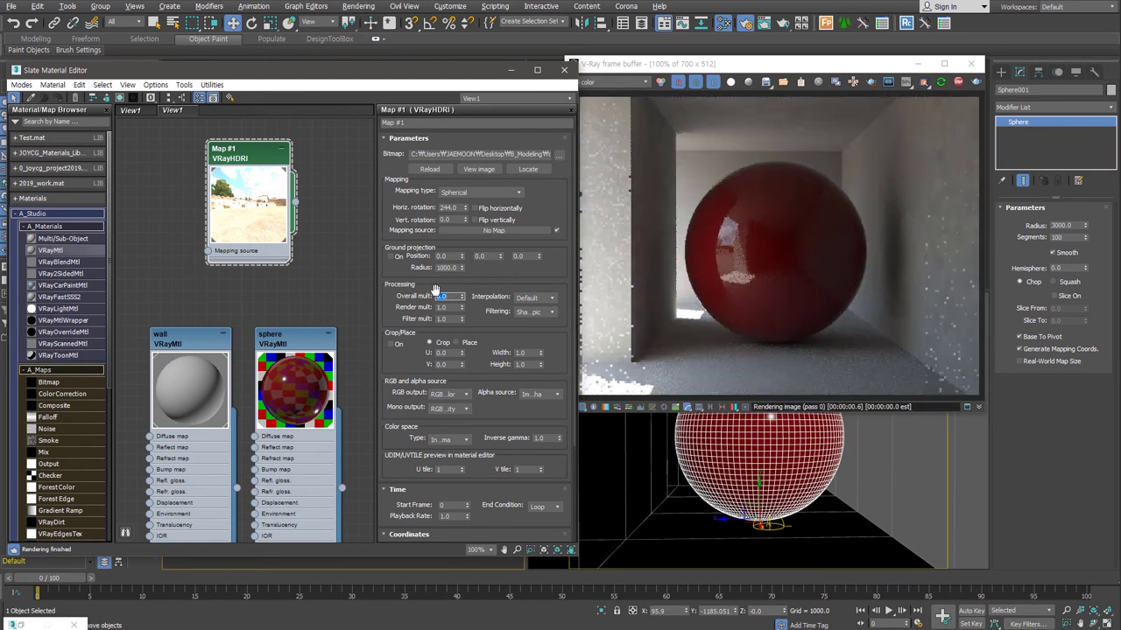
Rotate the HDRI to 210° horizontally, entering -23 for the vertical rotation
{"action": "left_click_drag", "start_coordinate": [465, 210], "coordinate": [469, 183]}
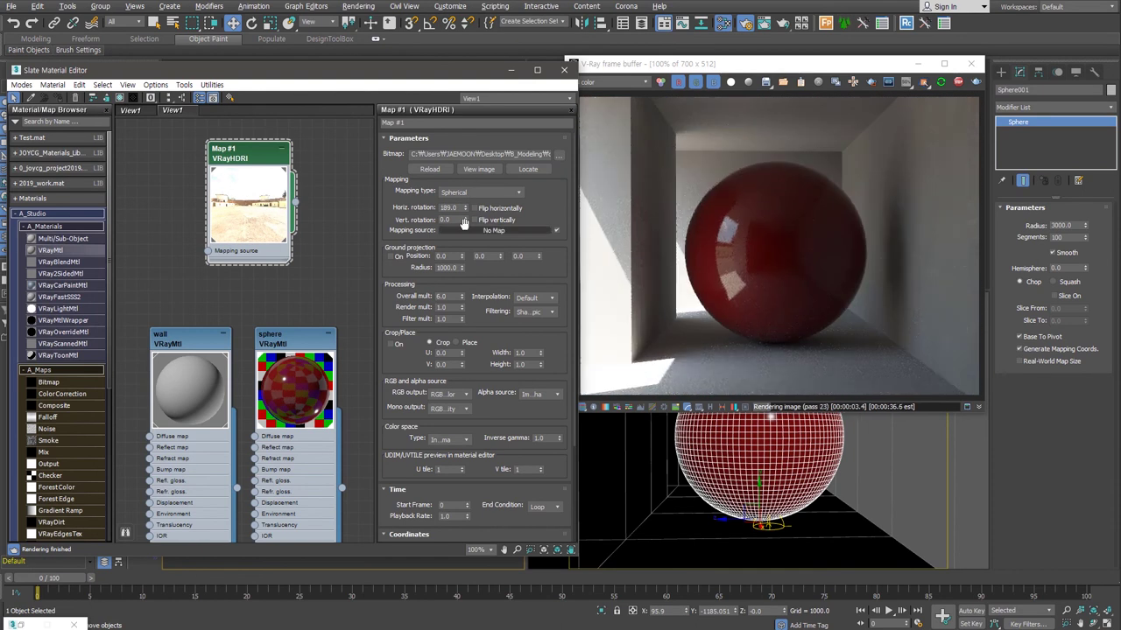
{"action": "left_click_drag", "start_coordinate": [464, 220], "coordinate": [409, 219]}
{"action": "type", "text": "-23"}
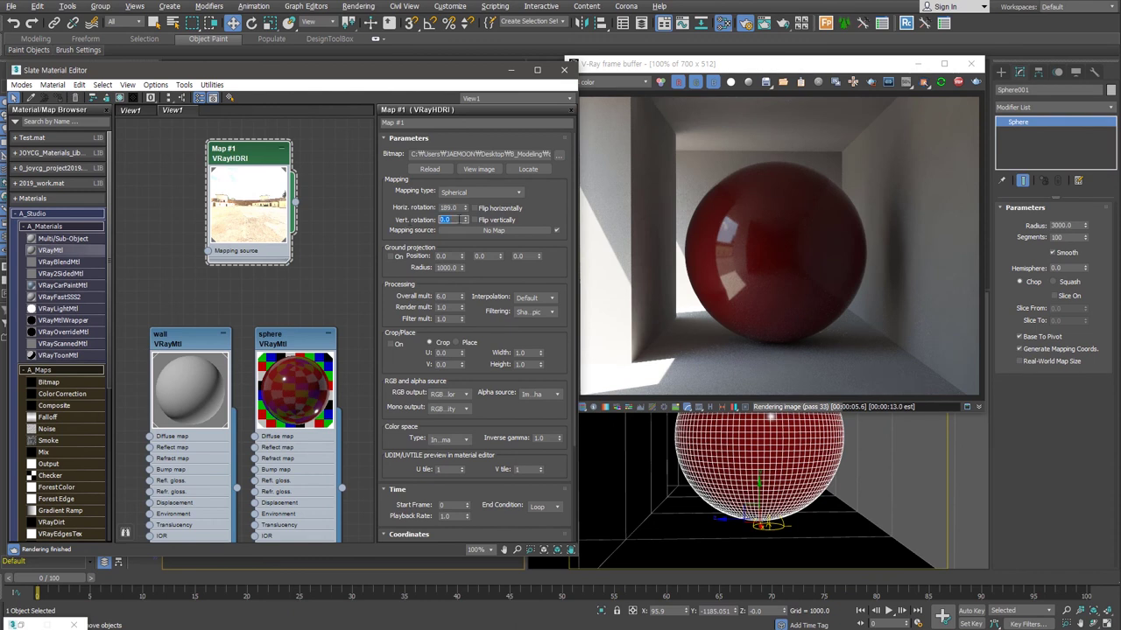
{"action": "key", "text": "Return"}
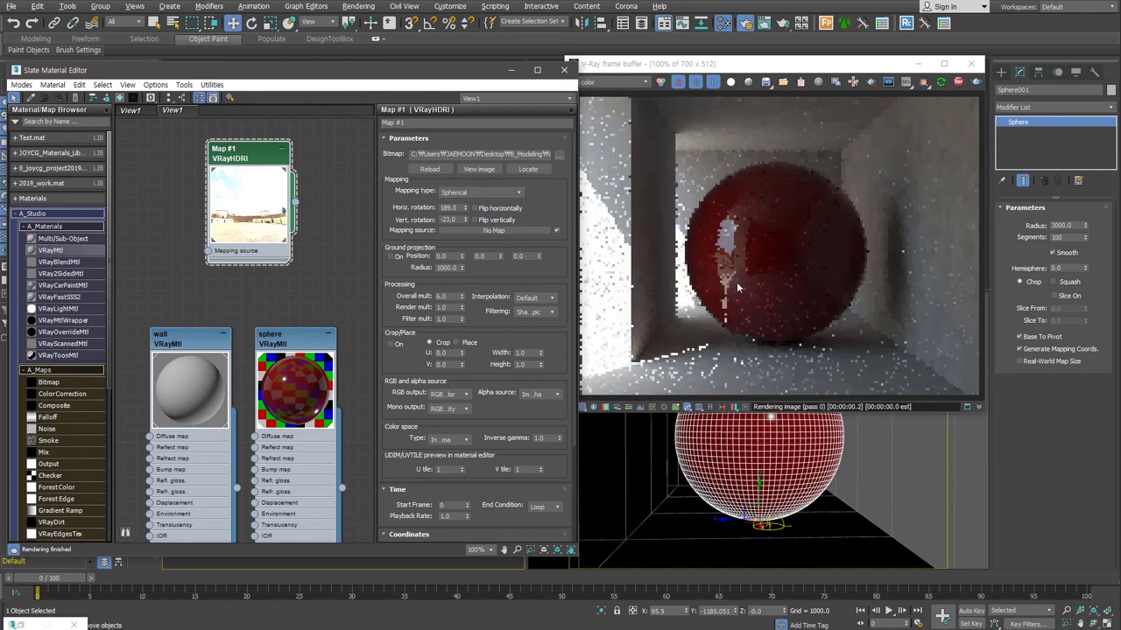
{"action": "left_click_drag", "start_coordinate": [465, 207], "coordinate": [499, 254]}
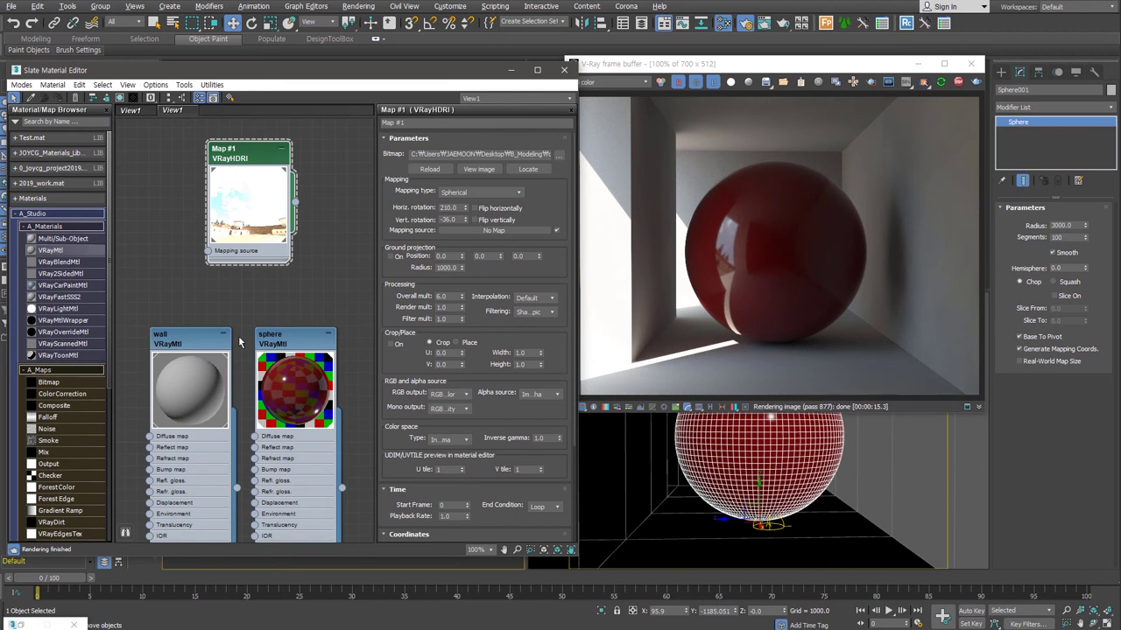
Lighten the wall material's diffuse colour to a light grey
{"action": "double_click", "coordinate": [202, 341]}
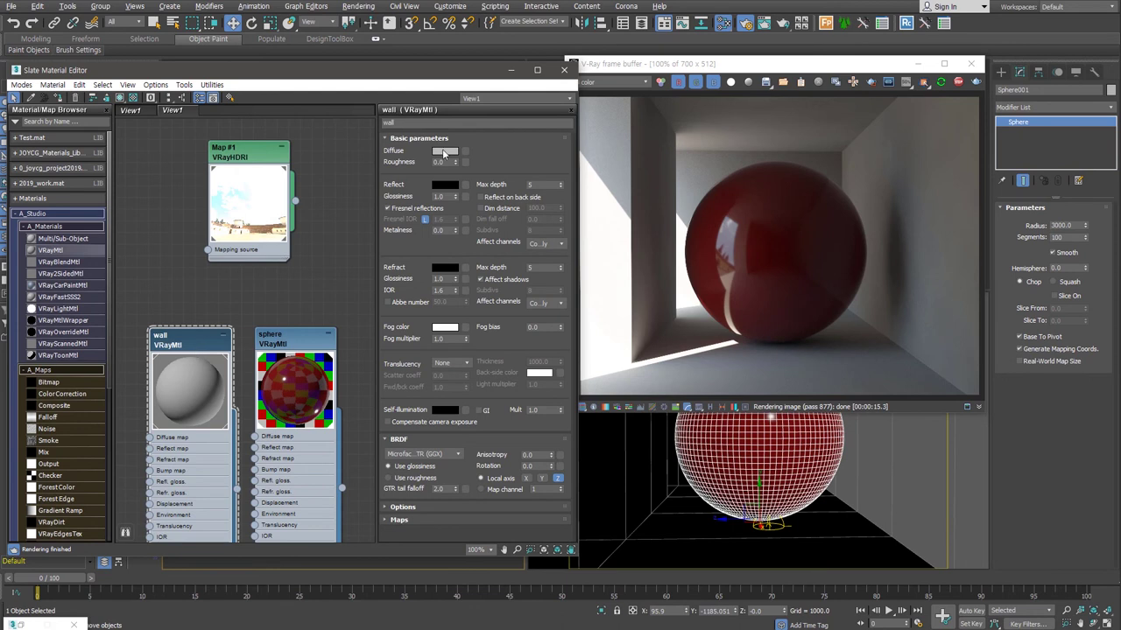
{"action": "left_click", "coordinate": [444, 152]}
{"action": "left_click", "coordinate": [451, 121]}
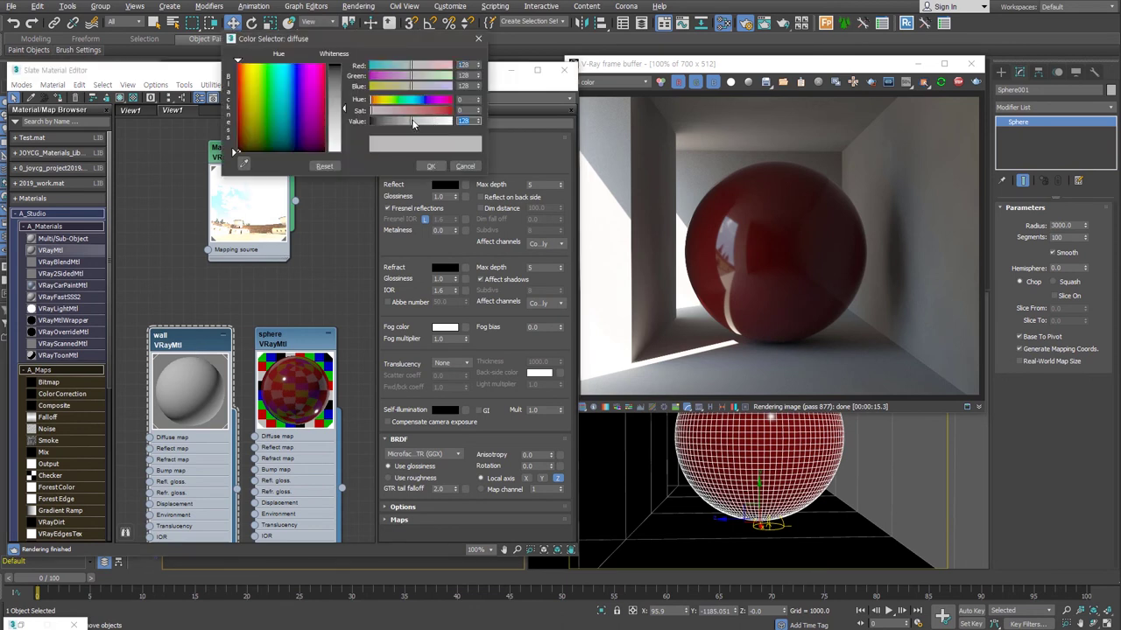
{"action": "key", "text": "Return"}
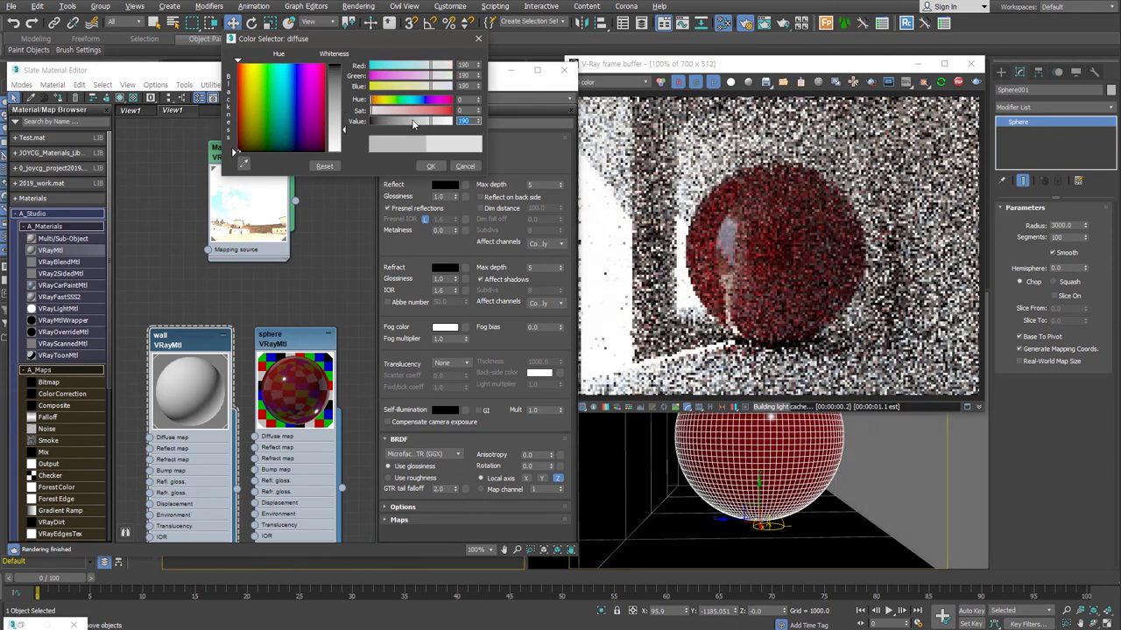
{"action": "left_click", "coordinate": [429, 167]}
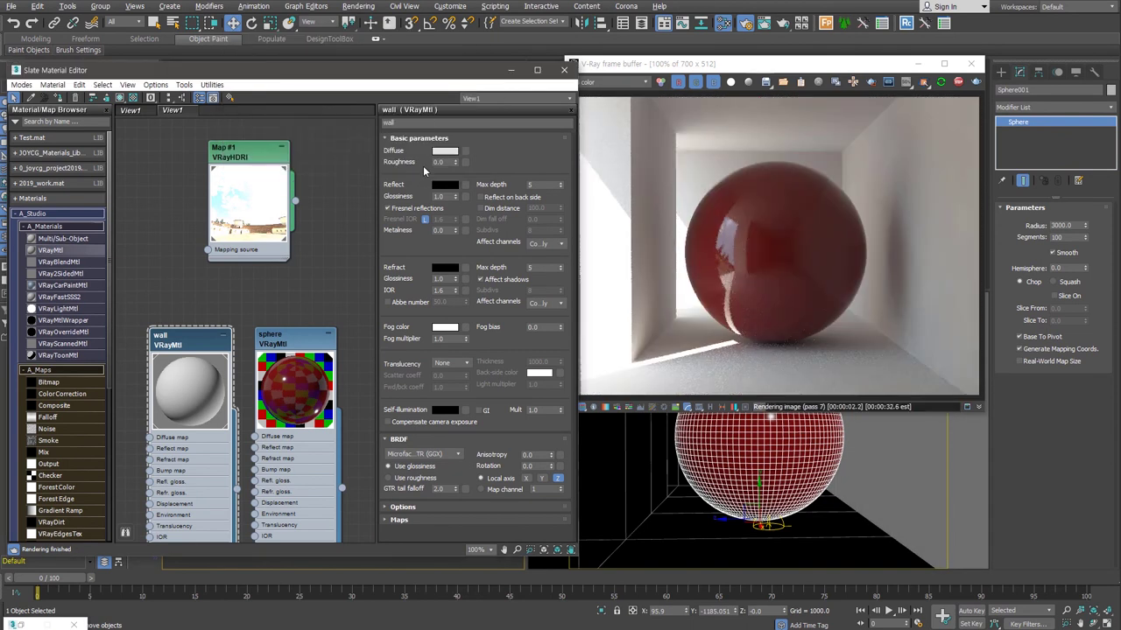
Set the sphere material's diffuse colour to black
{"action": "mouse_move", "coordinate": [294, 354]}
{"action": "middle_mouse_down"}
{"action": "mouse_move", "coordinate": [262, 185]}
{"action": "mouse_move", "coordinate": [188, 174]}
{"action": "middle_mouse_up"}
{"action": "left_click_drag", "start_coordinate": [187, 172], "coordinate": [315, 173]}
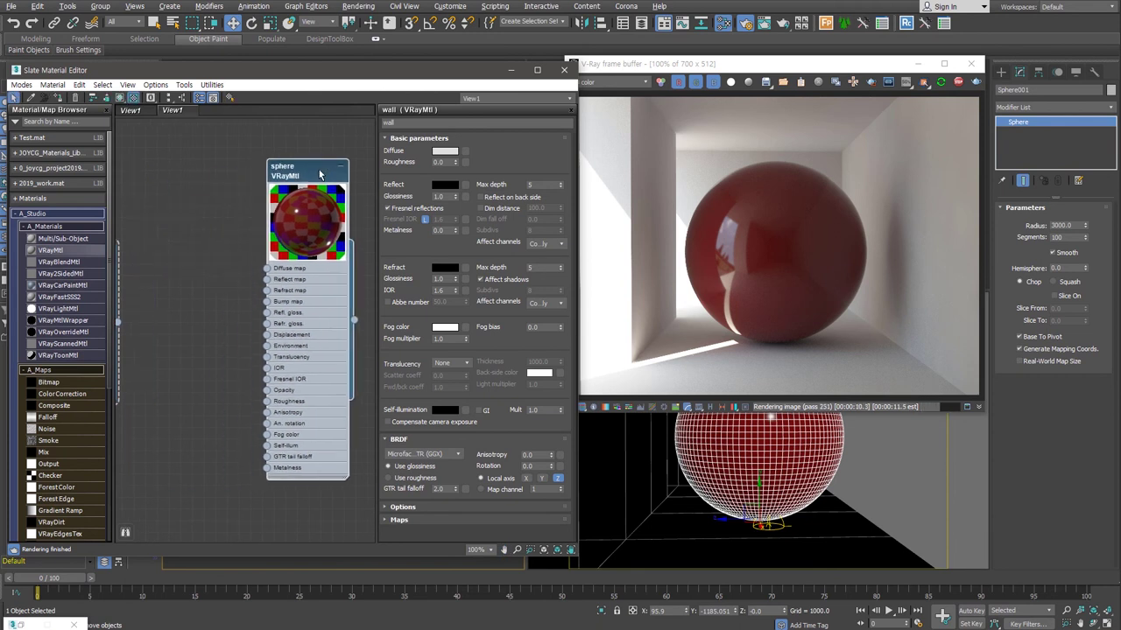
{"action": "double_click", "coordinate": [314, 173]}
{"action": "left_click", "coordinate": [445, 150]}
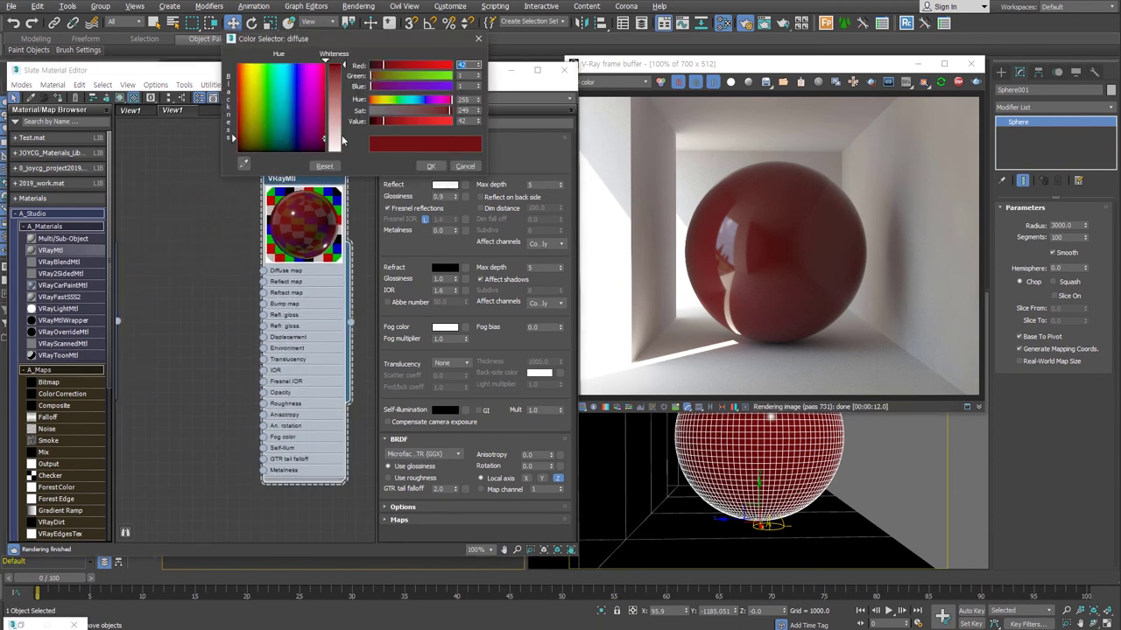
{"action": "left_click_drag", "start_coordinate": [382, 121], "coordinate": [371, 120]}
{"action": "left_click", "coordinate": [431, 166]}
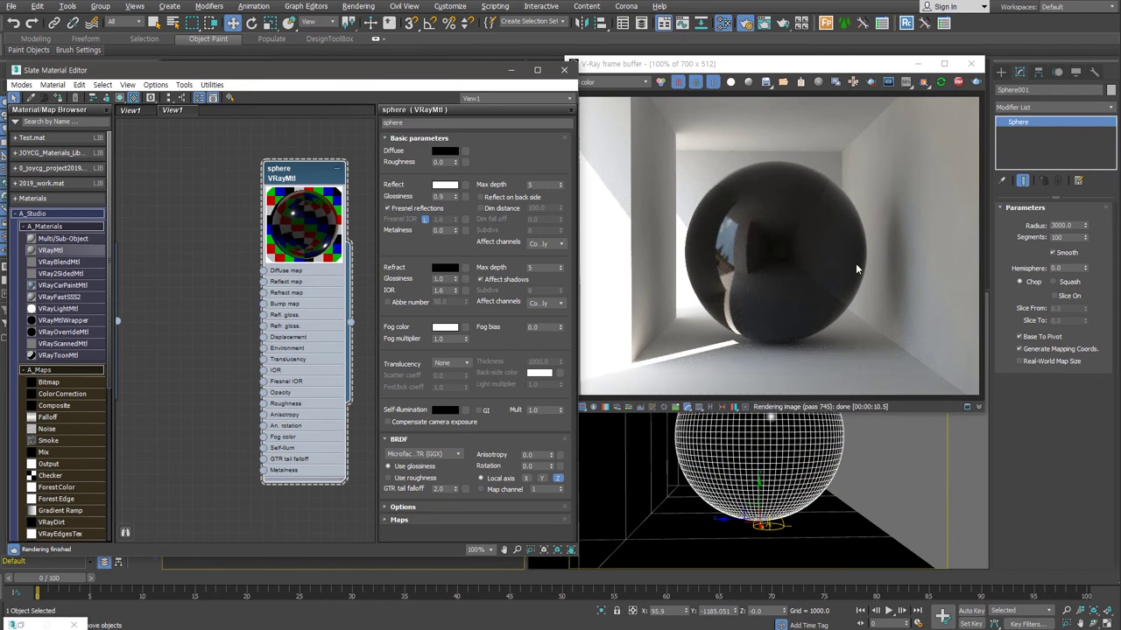
Keep Fresnel reflections on and set the sphere's Fresnel IOR to 20
{"action": "left_click", "coordinate": [389, 209]}
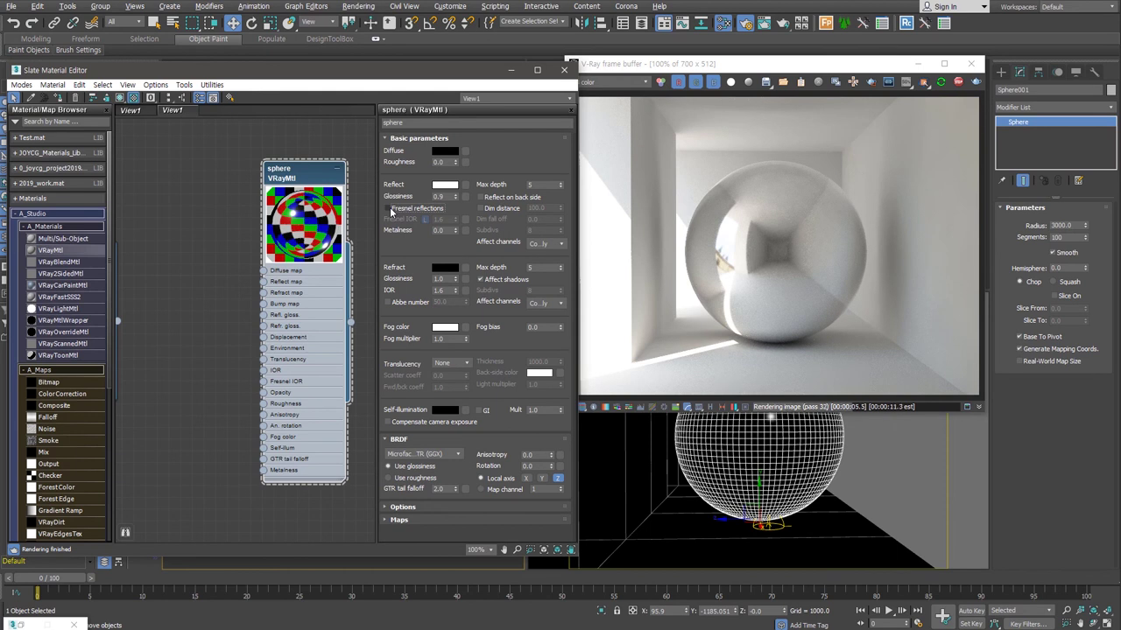
{"action": "left_click", "coordinate": [389, 207]}
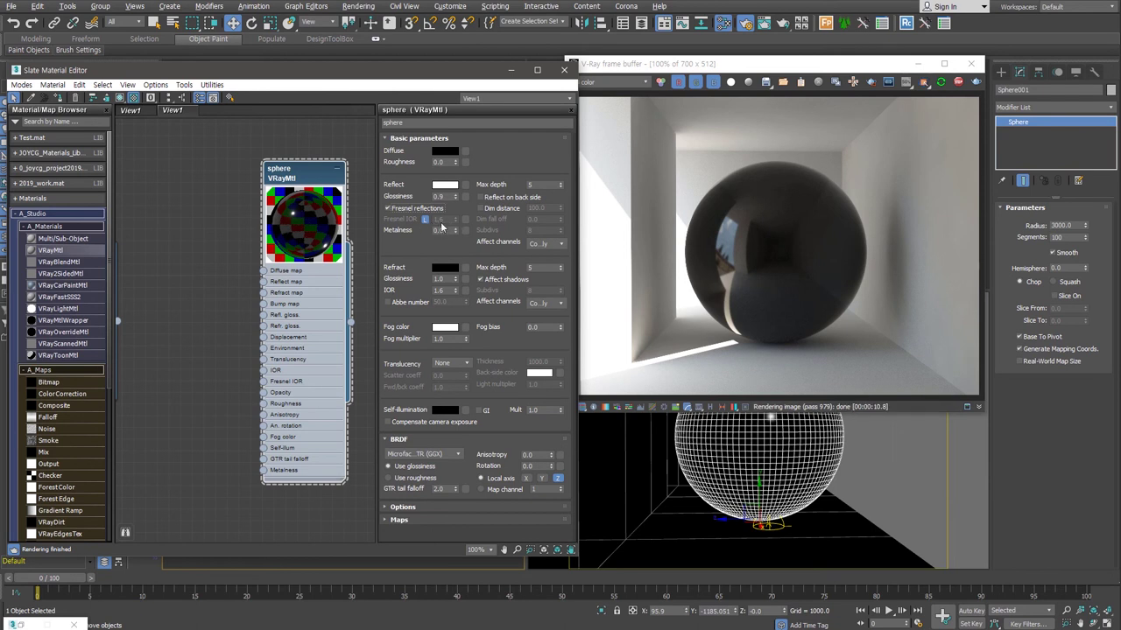
{"action": "left_click", "coordinate": [425, 219]}
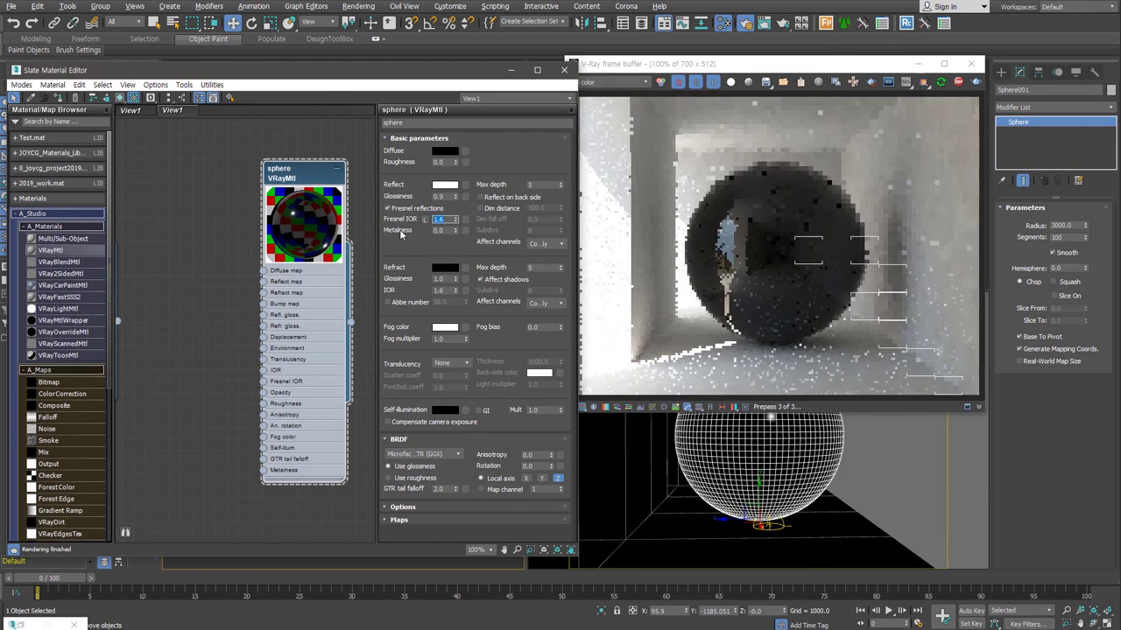
{"action": "type", "text": "20"}
{"action": "key", "text": "Return"}
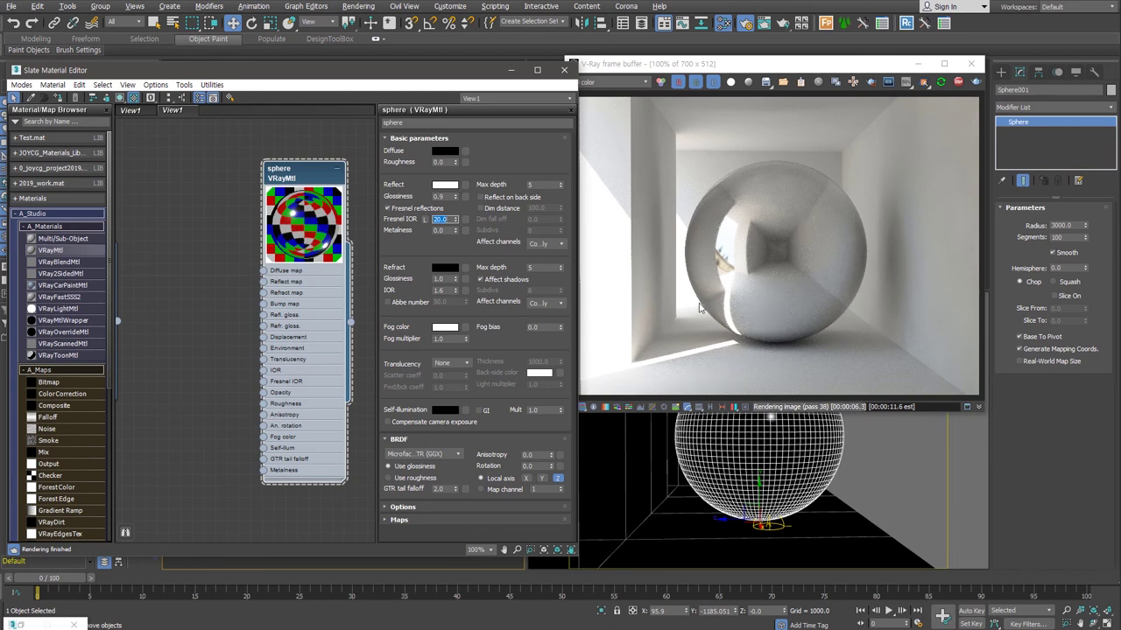
Give the sphere a white reflection colour, trying glossiness 0.79 before settling on 1.0
{"action": "left_click", "coordinate": [452, 185]}
{"action": "left_click_drag", "start_coordinate": [452, 121], "coordinate": [432, 120]}
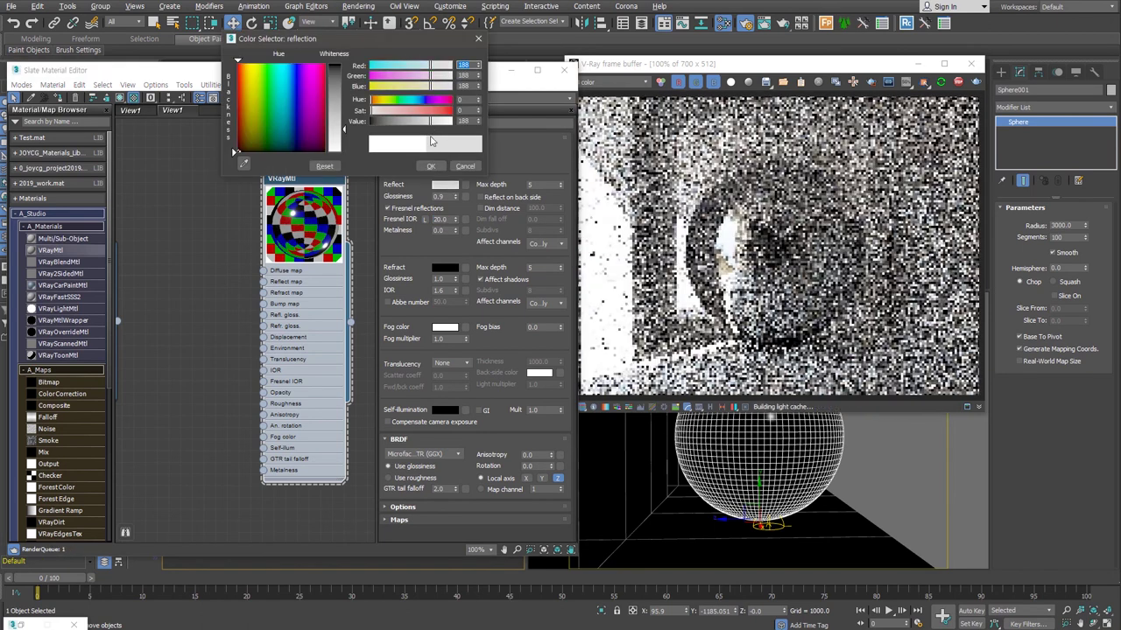
{"action": "left_click", "coordinate": [433, 166]}
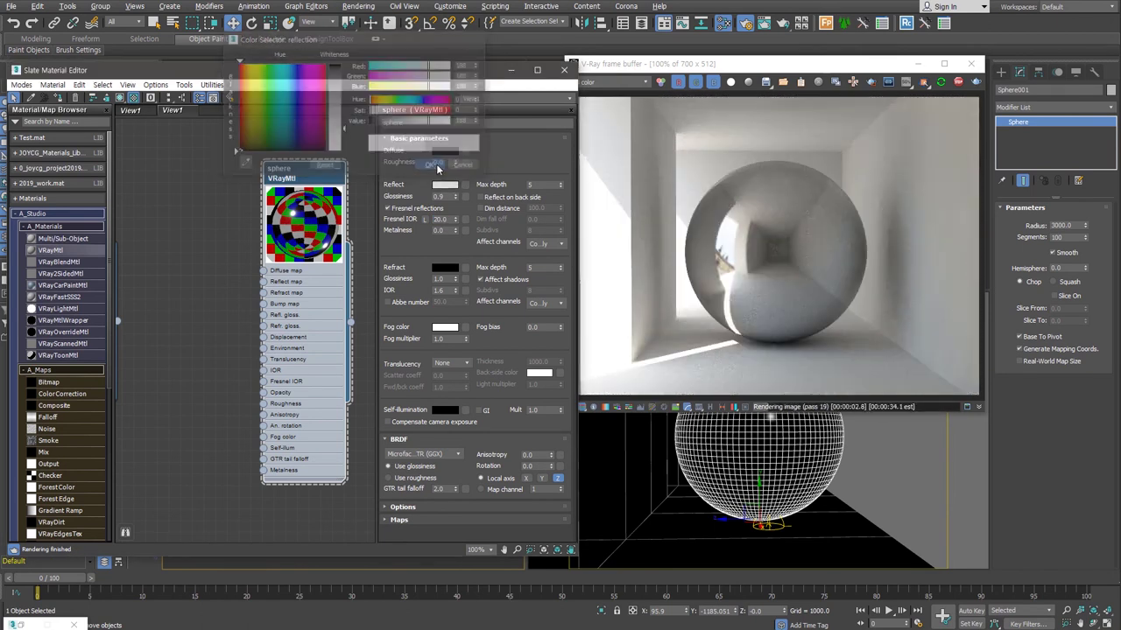
{"action": "double_click", "coordinate": [442, 196]}
{"action": "type", "text": "0.79"}
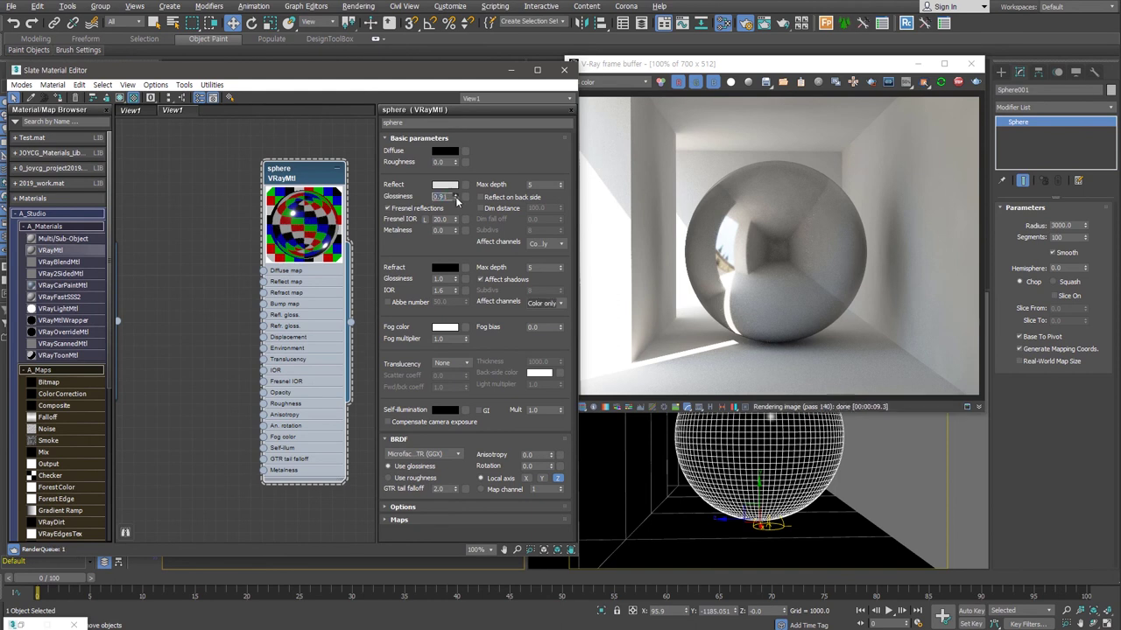
{"action": "key", "text": "Return"}
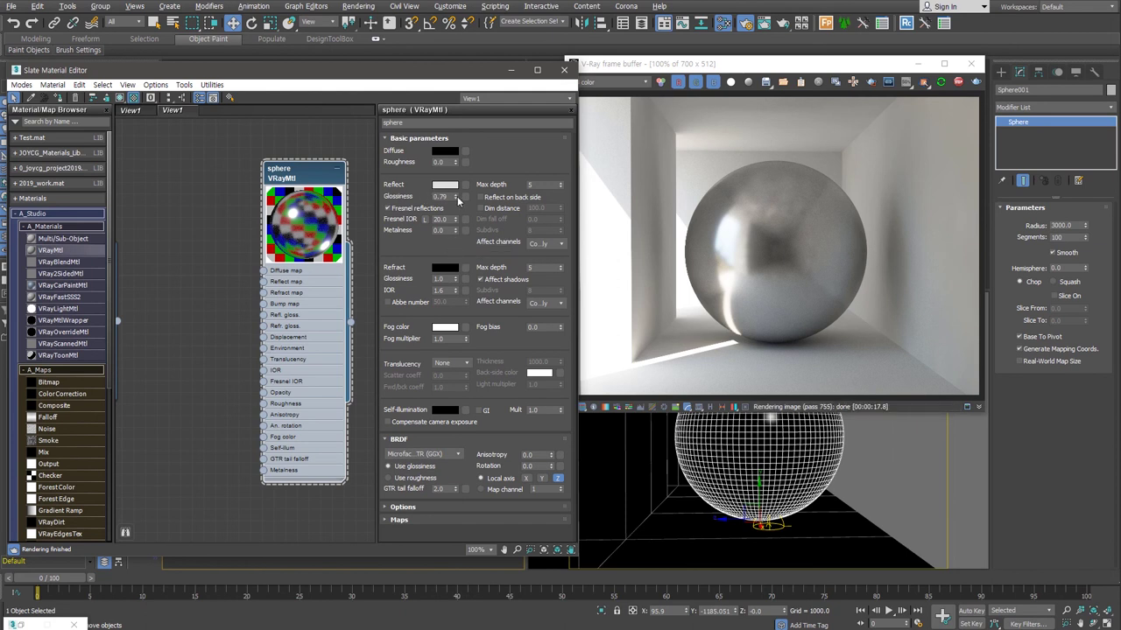
{"action": "left_click_drag", "start_coordinate": [457, 198], "coordinate": [457, 167]}
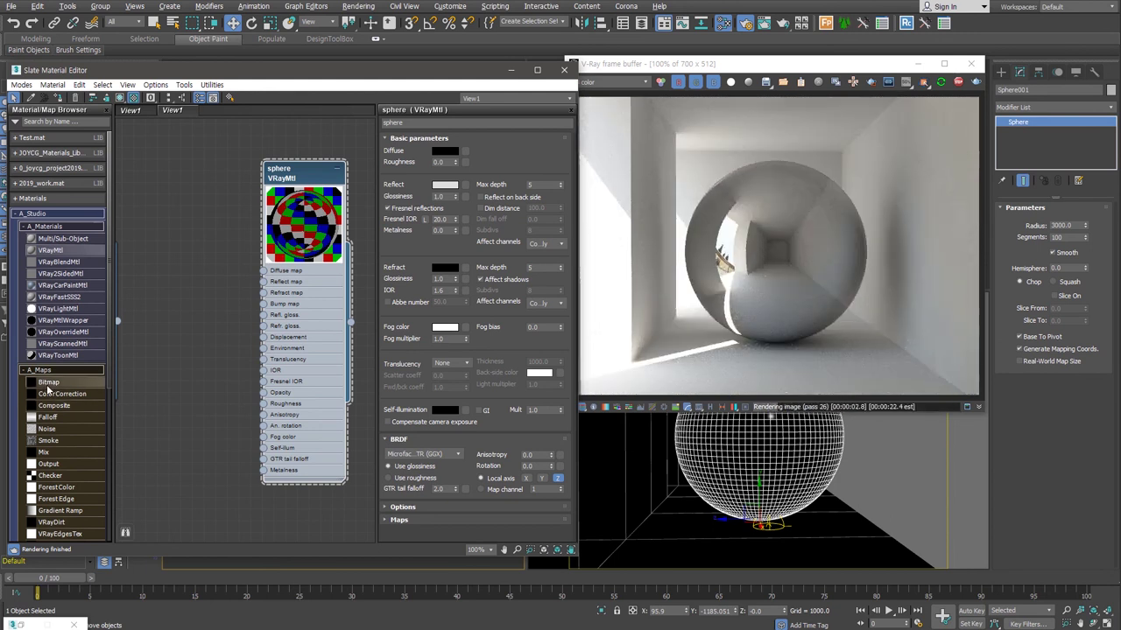
Add a Bitmap node loading B_Modeling\test.jpg and wire it to Refl. gloss
{"action": "left_click_drag", "start_coordinate": [48, 389], "coordinate": [186, 267]}
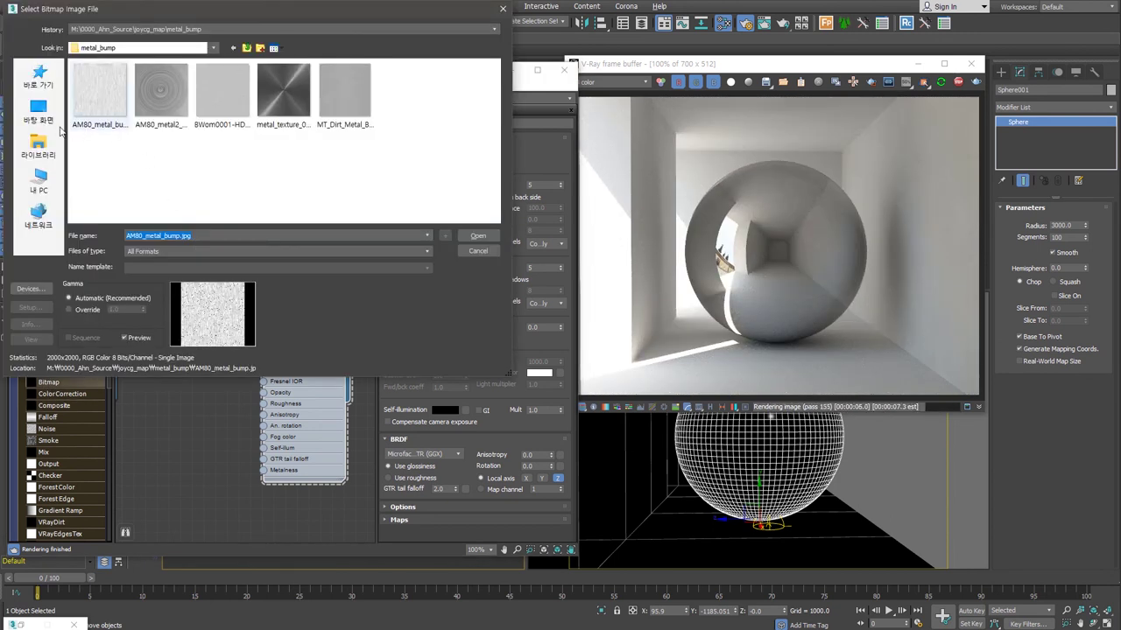
{"action": "left_click", "coordinate": [44, 116]}
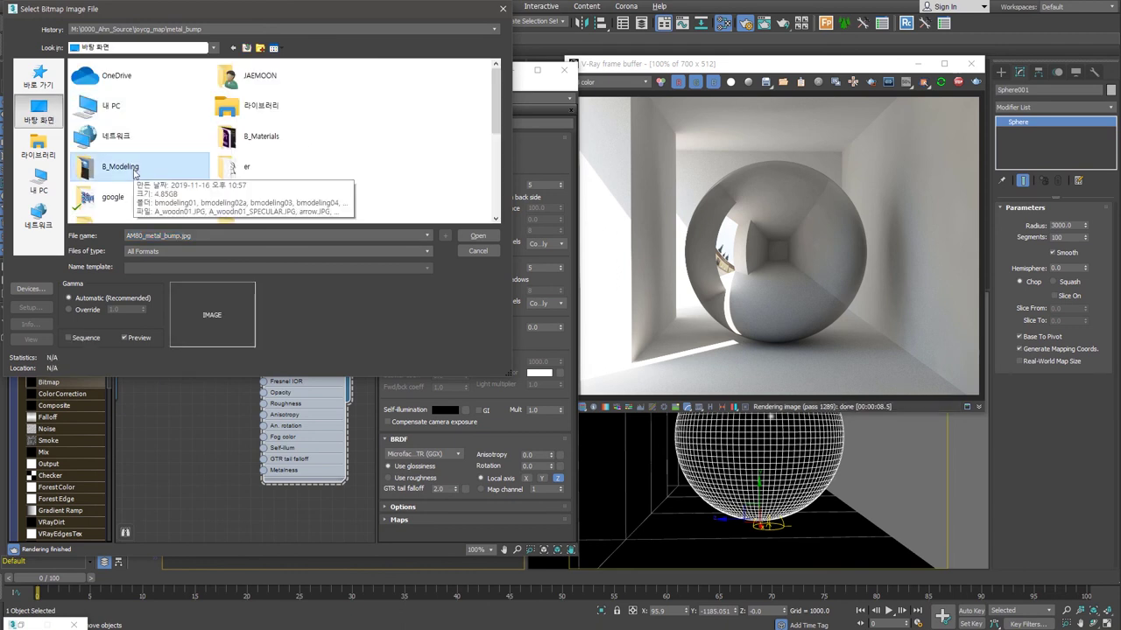
{"action": "double_click", "coordinate": [134, 172]}
{"action": "double_click", "coordinate": [162, 172]}
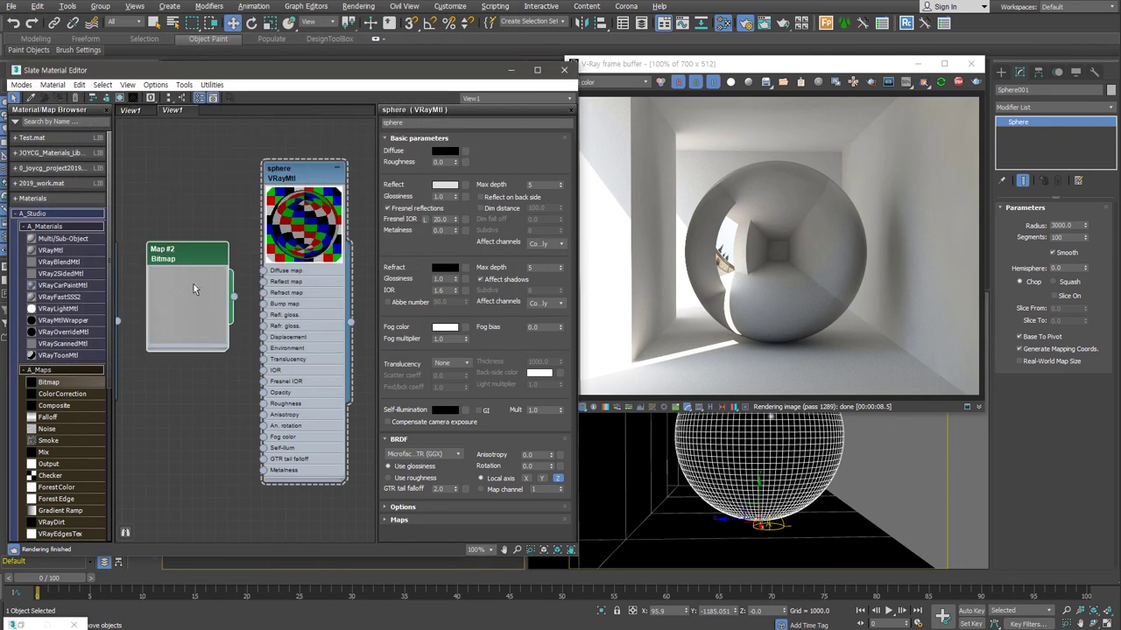
{"action": "scroll", "coordinate": [194, 310], "scroll_direction": "up", "scroll_amount": 2}
{"action": "left_click_drag", "start_coordinate": [239, 291], "coordinate": [276, 315]}
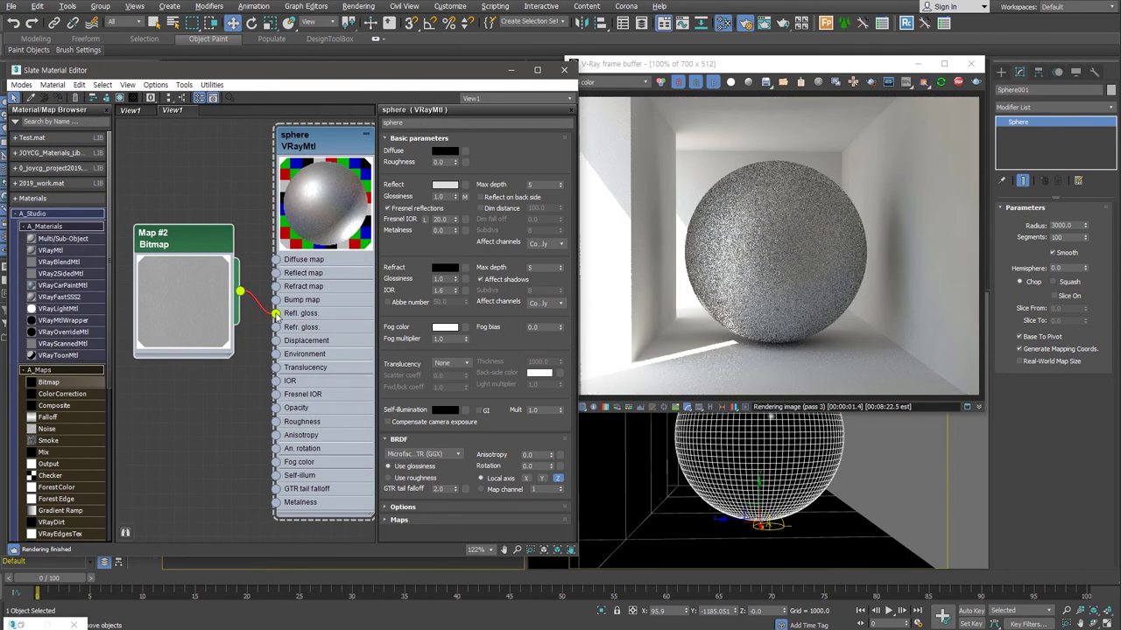
{"action": "scroll", "coordinate": [713, 184], "scroll_direction": "up", "scroll_amount": 2}
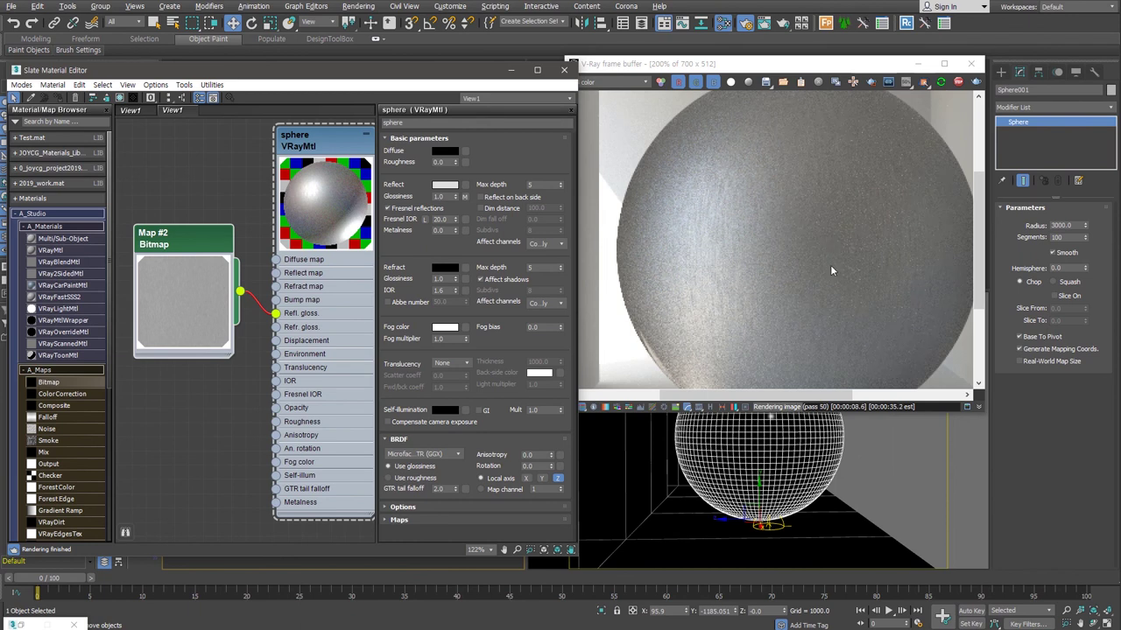
{"action": "scroll", "coordinate": [830, 267], "scroll_direction": "down", "scroll_amount": 2}
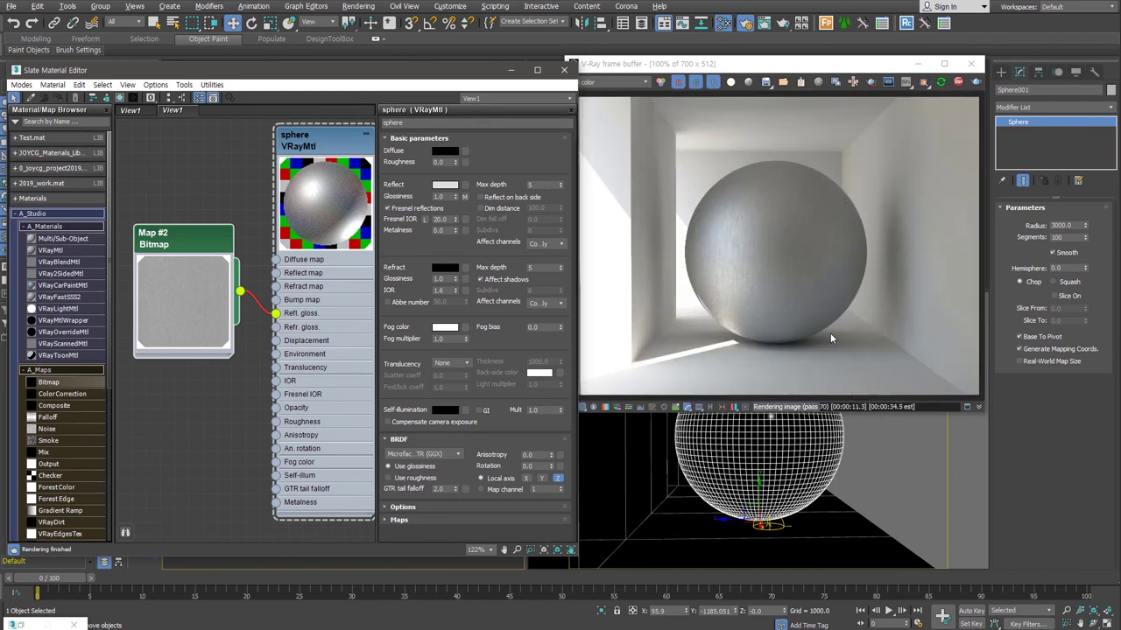
Set the bitmap's Output RGB Level to 2.0
{"action": "double_click", "coordinate": [195, 245]}
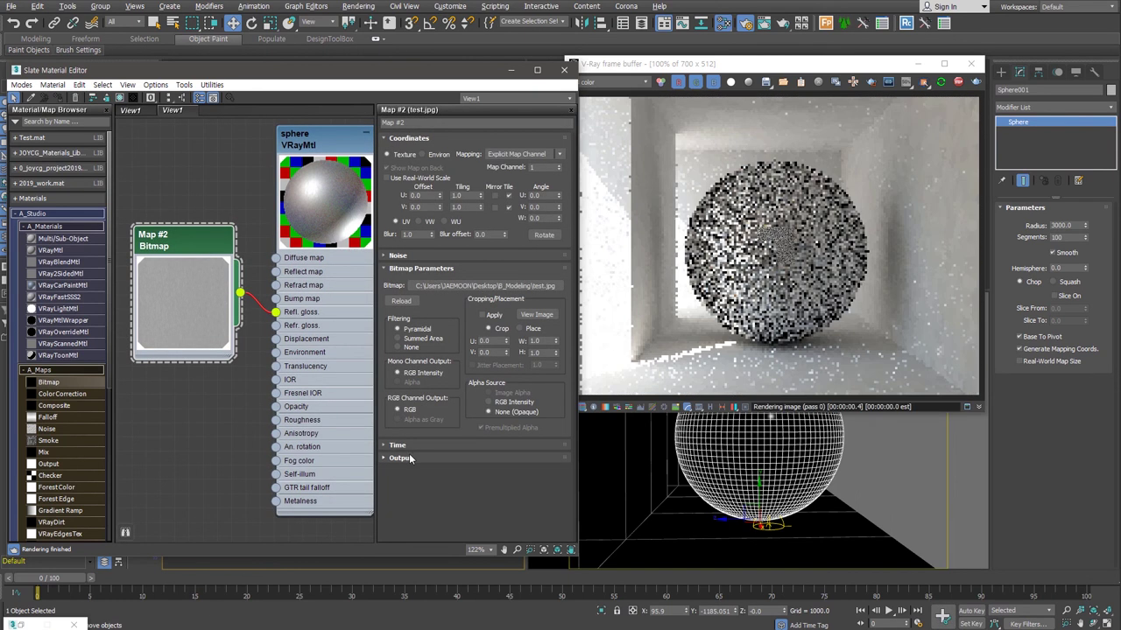
{"action": "left_click", "coordinate": [405, 457]}
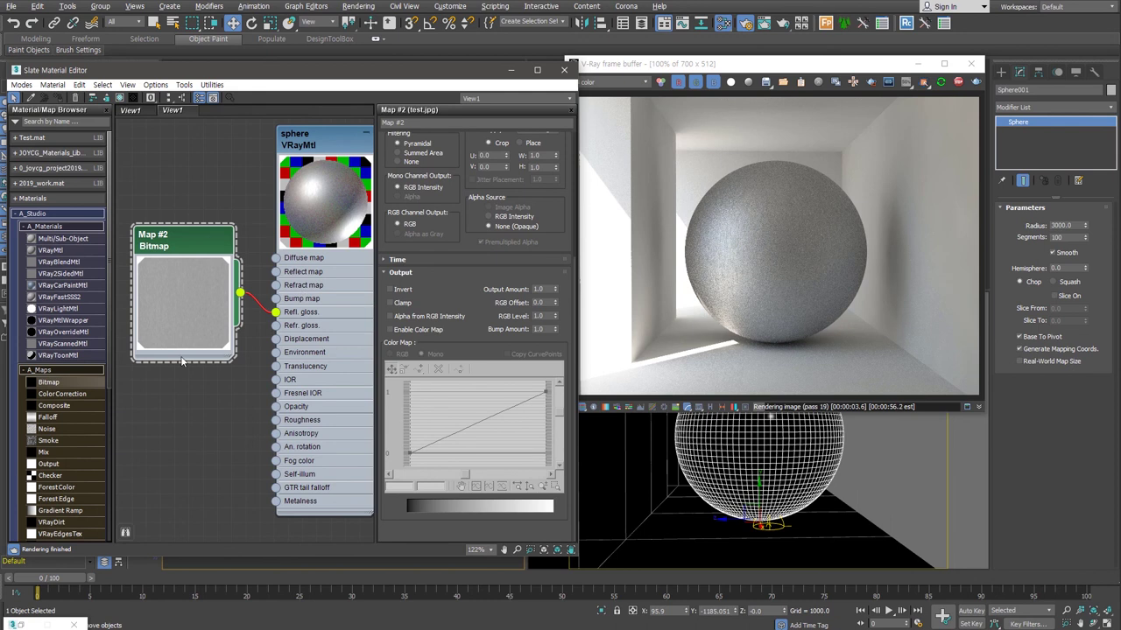
{"action": "double_click", "coordinate": [541, 316]}
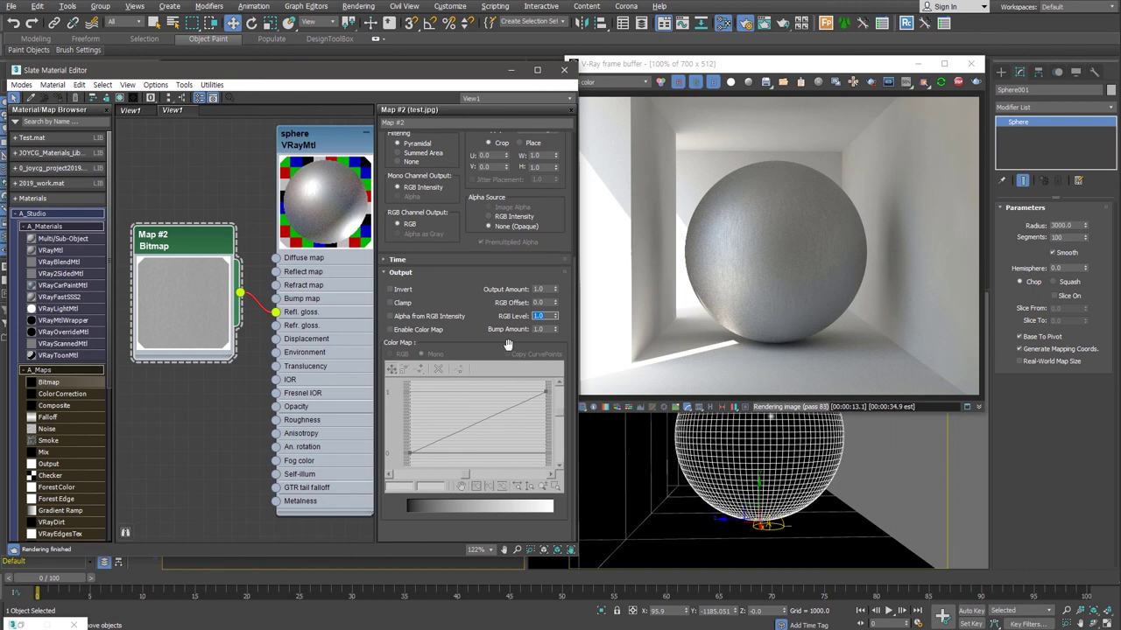
{"action": "type", "text": "2"}
{"action": "key", "text": "Return"}
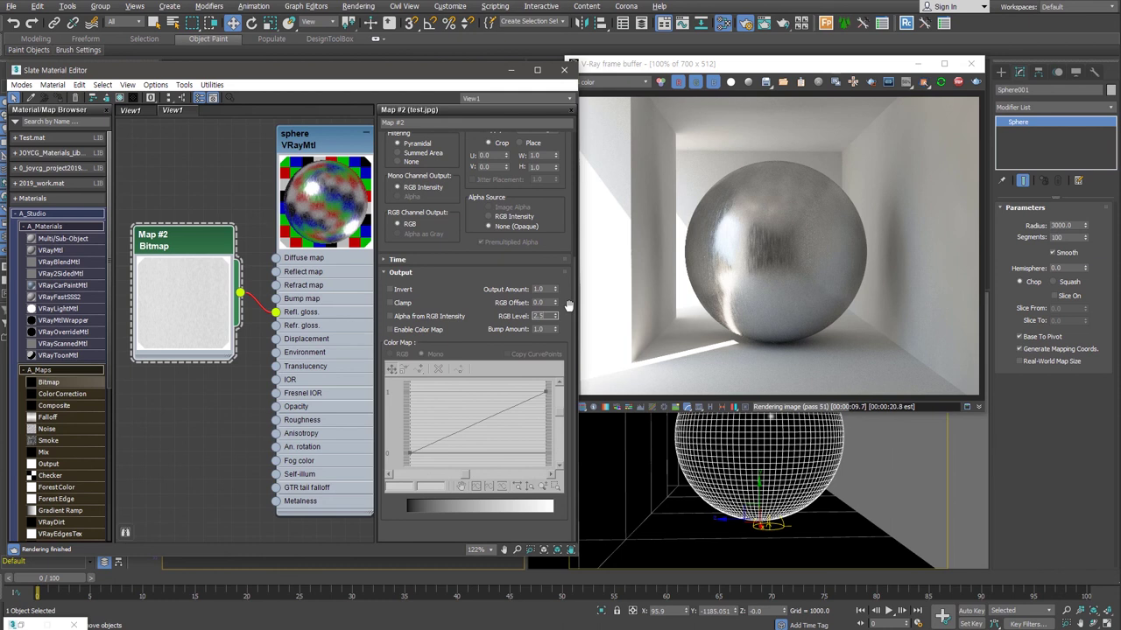
{"action": "key", "text": "Return"}
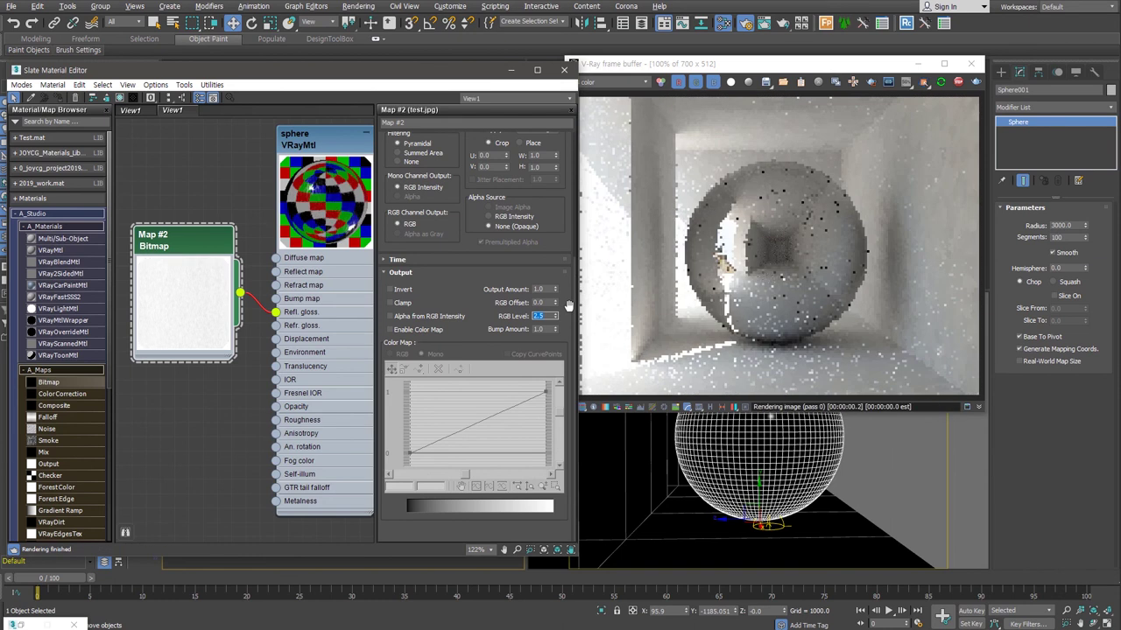
{"action": "scroll", "coordinate": [569, 306], "scroll_direction": "up", "scroll_amount": 1}
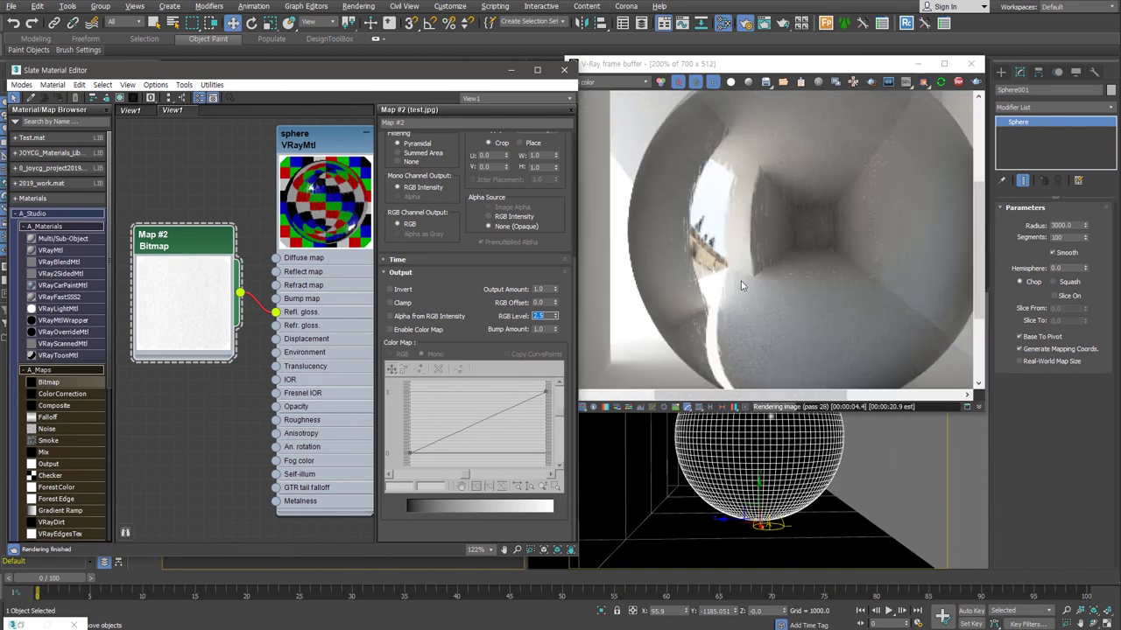
{"action": "type", "text": "2"}
{"action": "key", "text": "Return"}
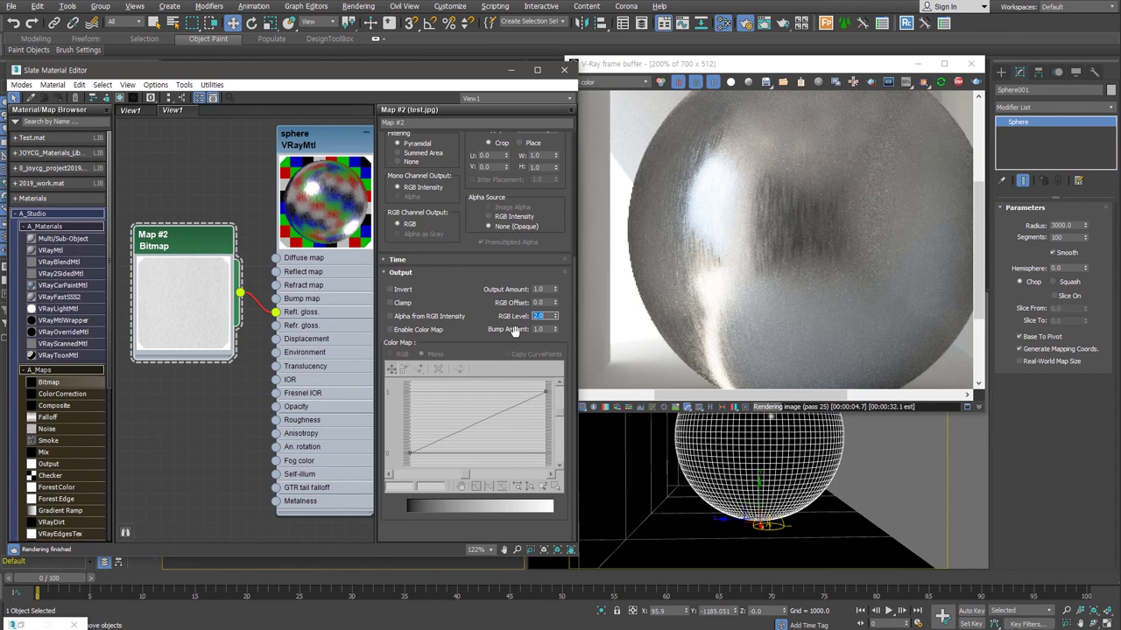
{"action": "scroll", "coordinate": [778, 302], "scroll_direction": "down", "scroll_amount": 1}
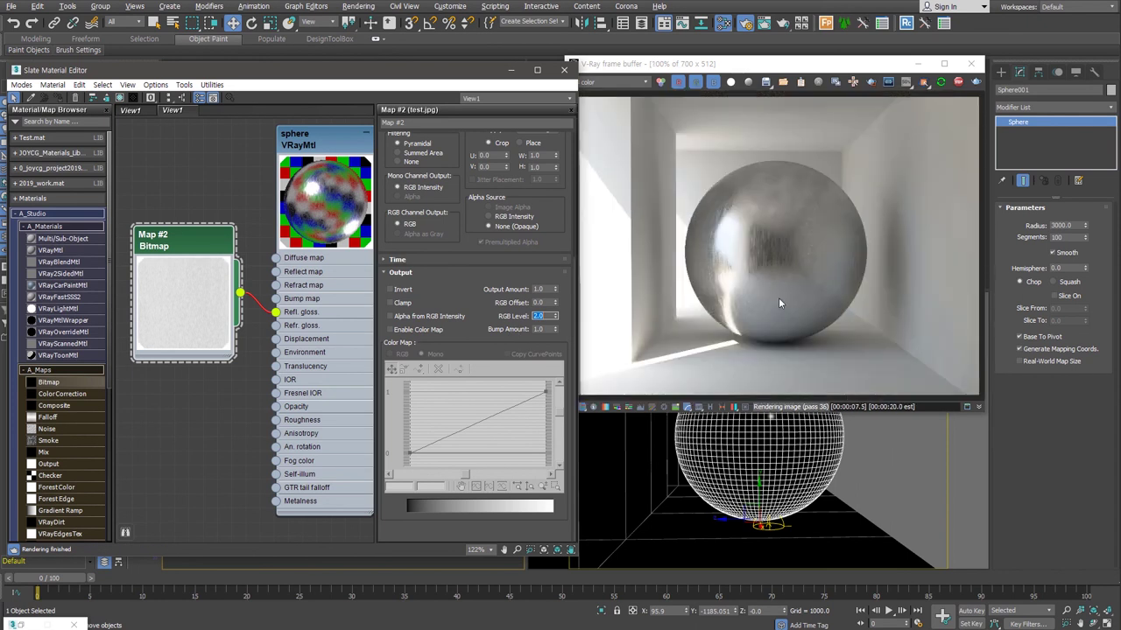
{"action": "left_click", "coordinate": [315, 138]}
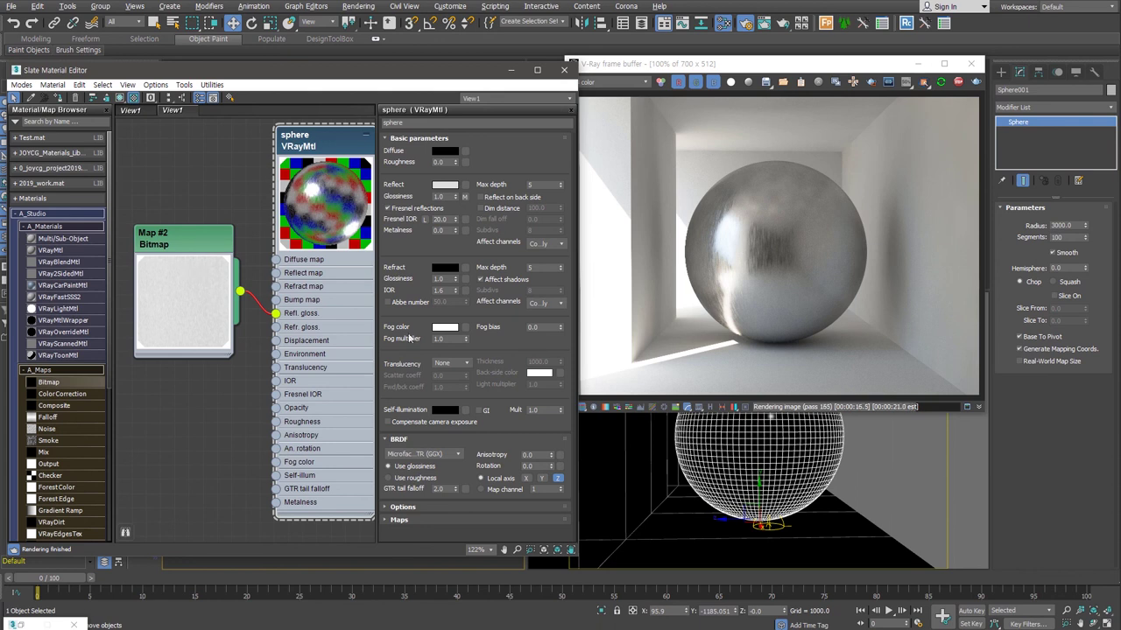
In the VRayMtl Maps rollout, set the Glossiness map amount to 50.0
{"action": "left_click", "coordinate": [399, 519]}
{"action": "scroll", "coordinate": [490, 394], "scroll_direction": "down", "scroll_amount": 5}
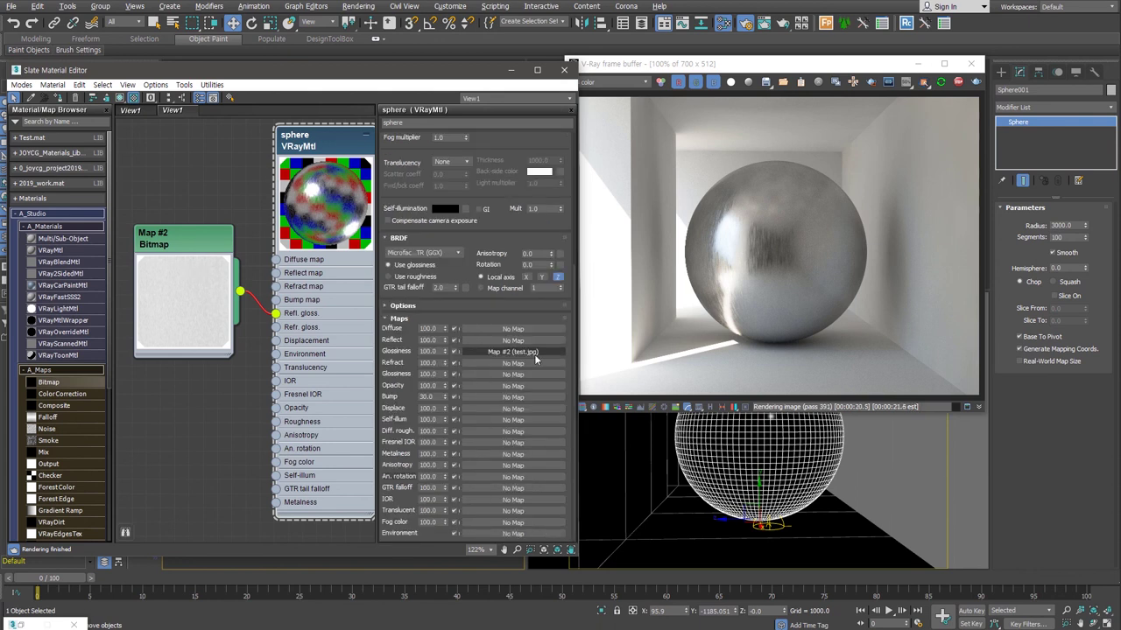
{"action": "double_click", "coordinate": [434, 351]}
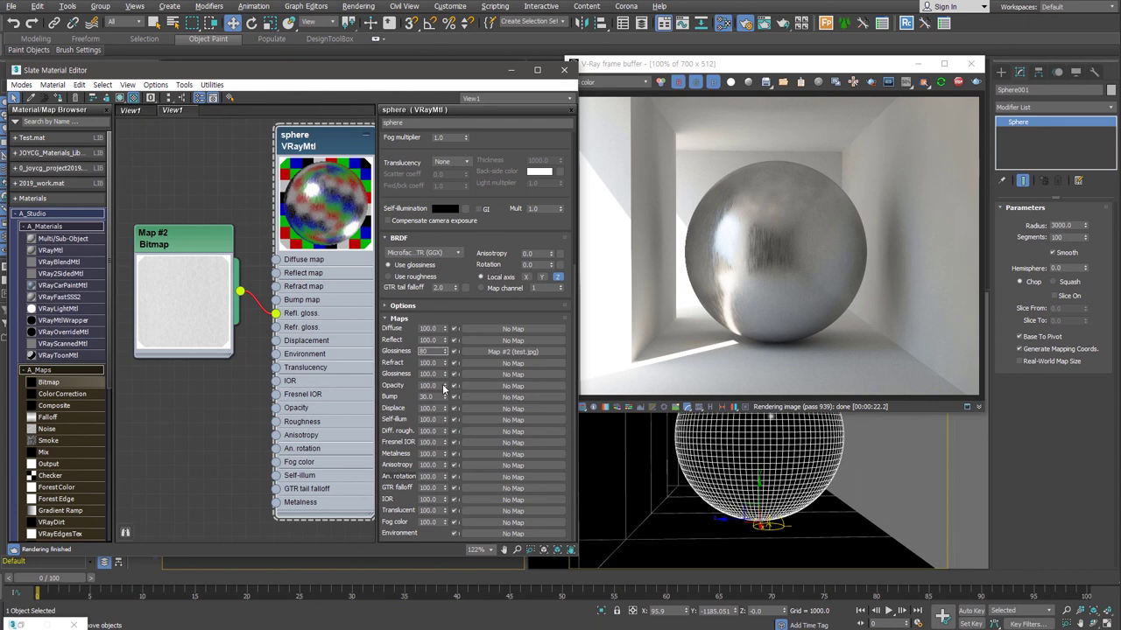
{"action": "type", "text": "50"}
{"action": "key", "text": "Return"}
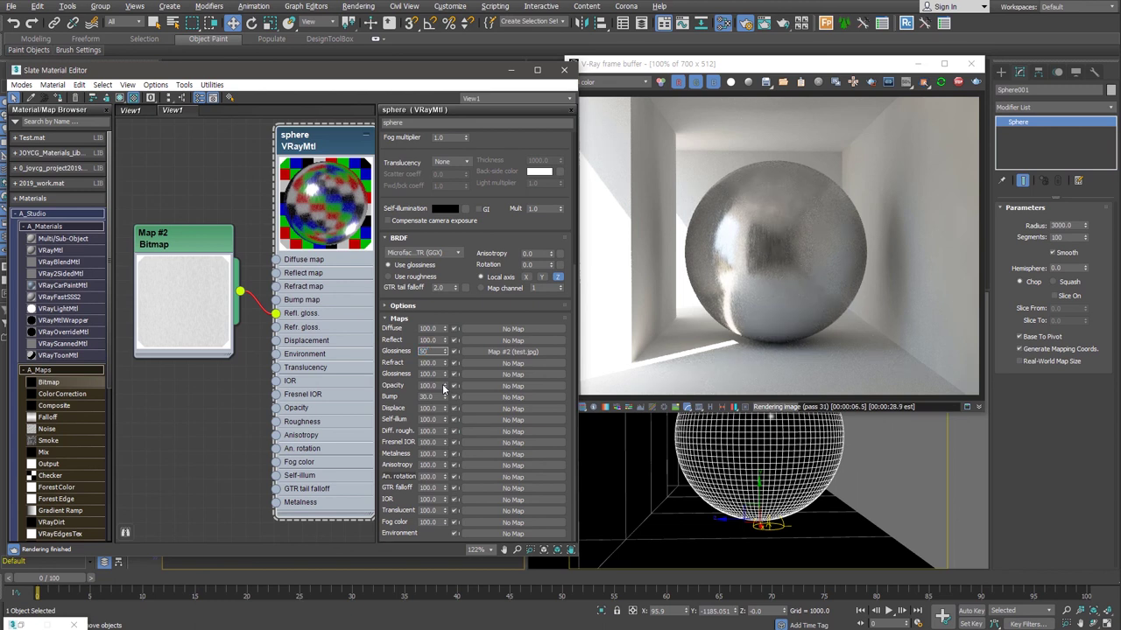
{"action": "key", "text": "Return"}
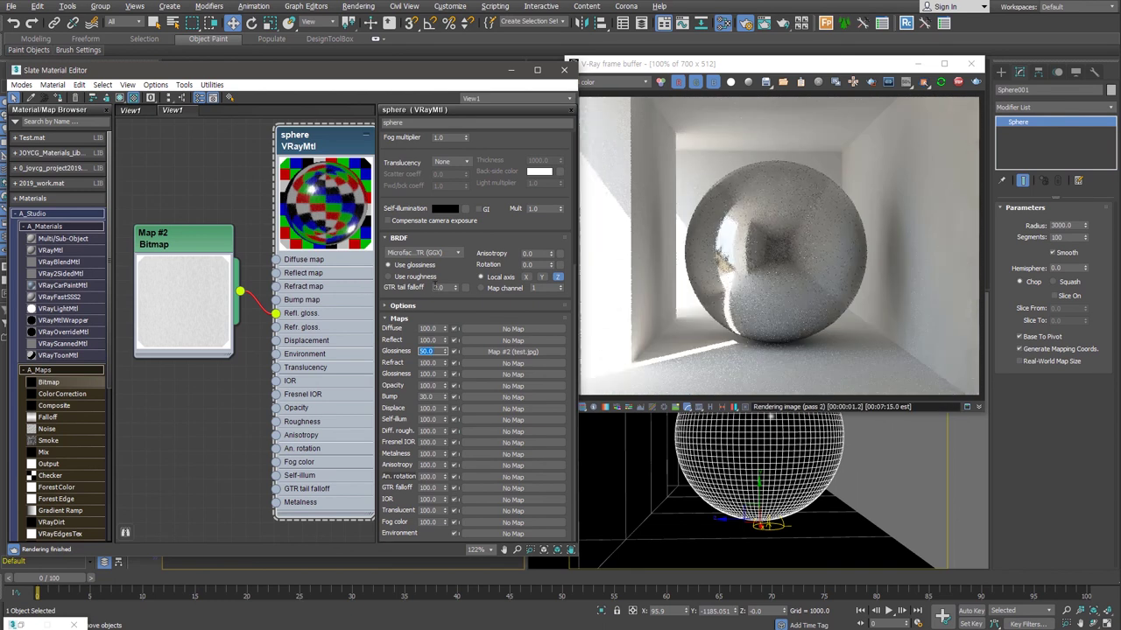
{"action": "scroll", "coordinate": [516, 369], "scroll_direction": "up", "scroll_amount": 3}
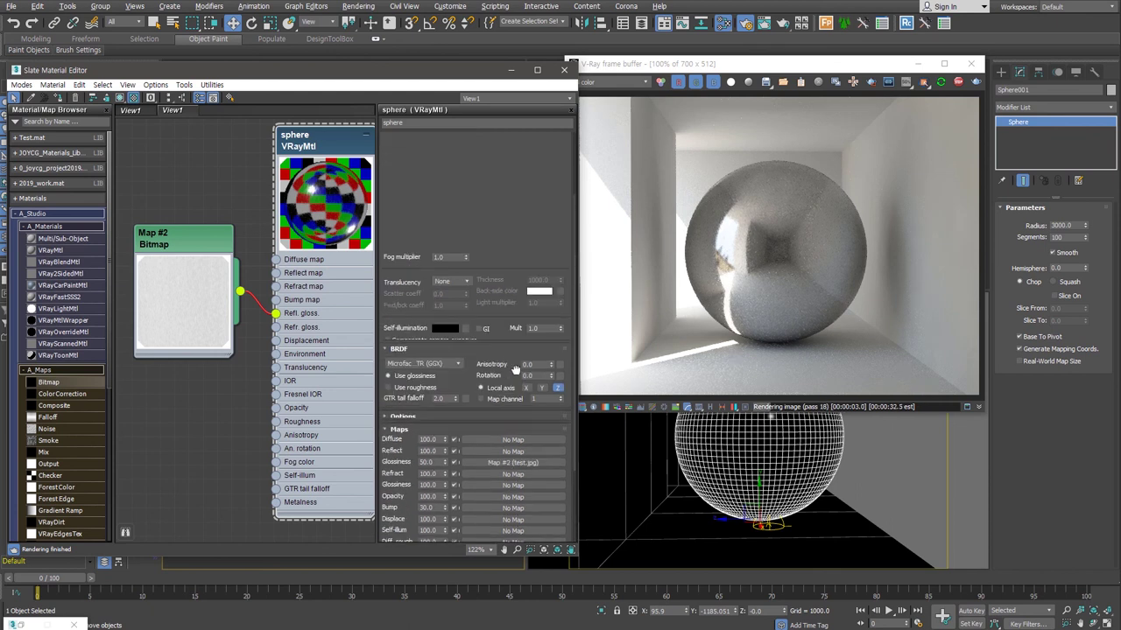
{"action": "scroll", "coordinate": [515, 369], "scroll_direction": "up", "scroll_amount": 2}
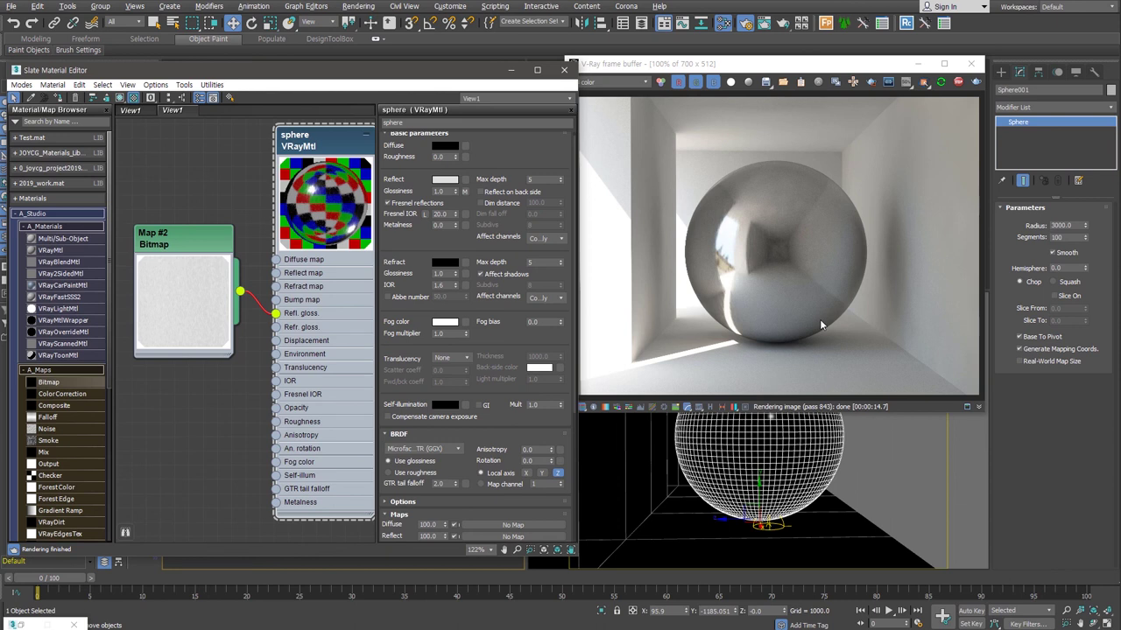
Minimize the Slate Material Editor and shift the V-Ray frame buffer slightly left
{"action": "left_click", "coordinate": [512, 70]}
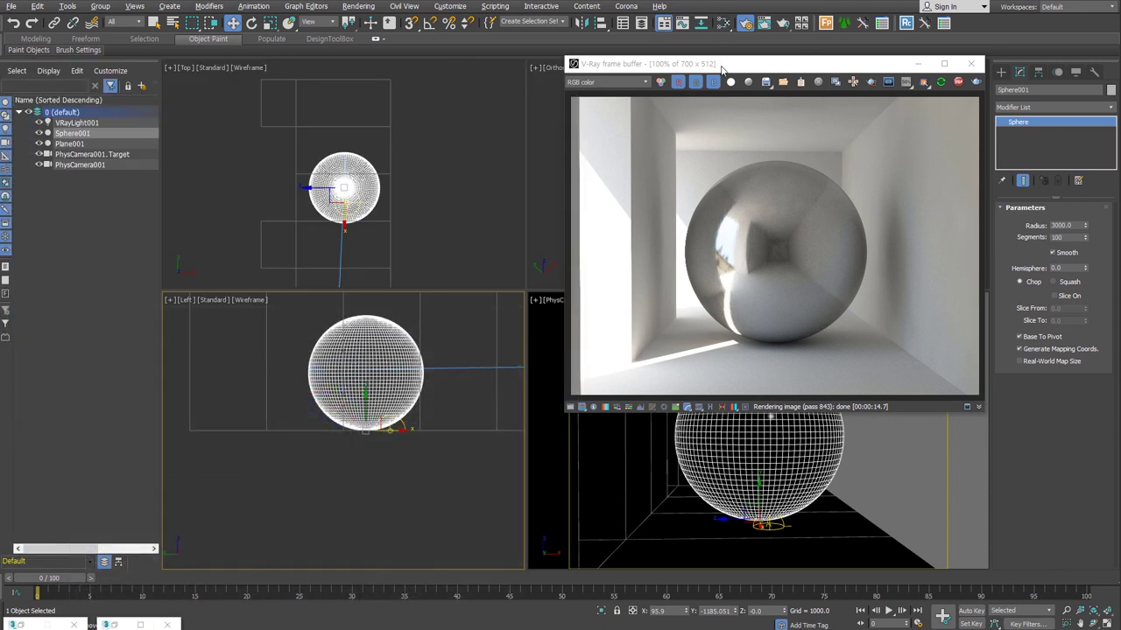
{"action": "left_click_drag", "start_coordinate": [721, 69], "coordinate": [679, 79]}
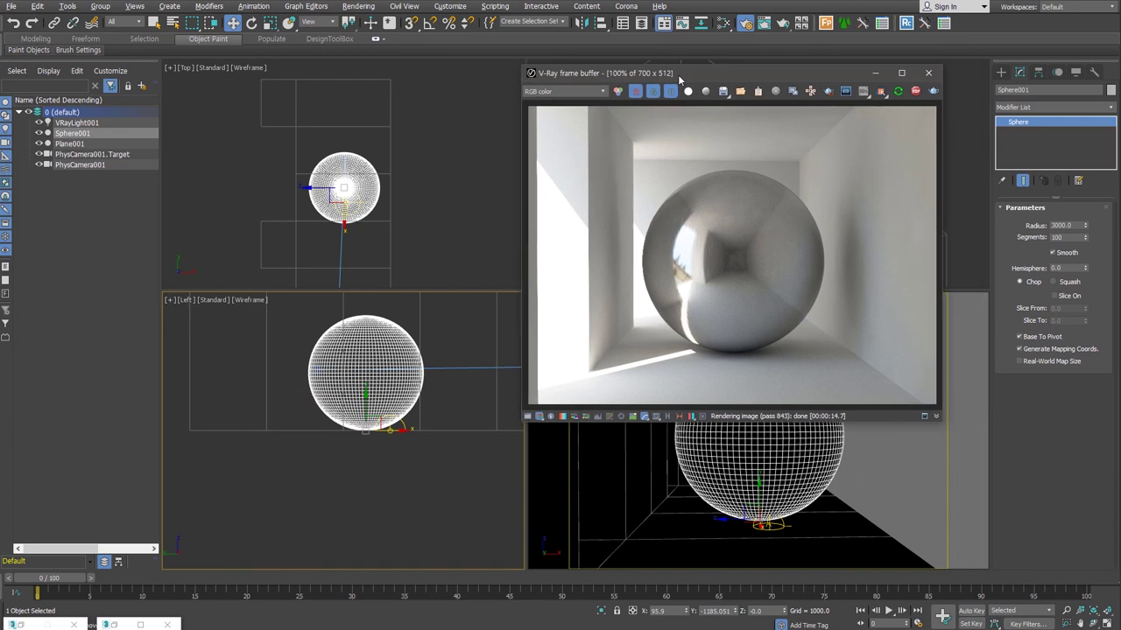